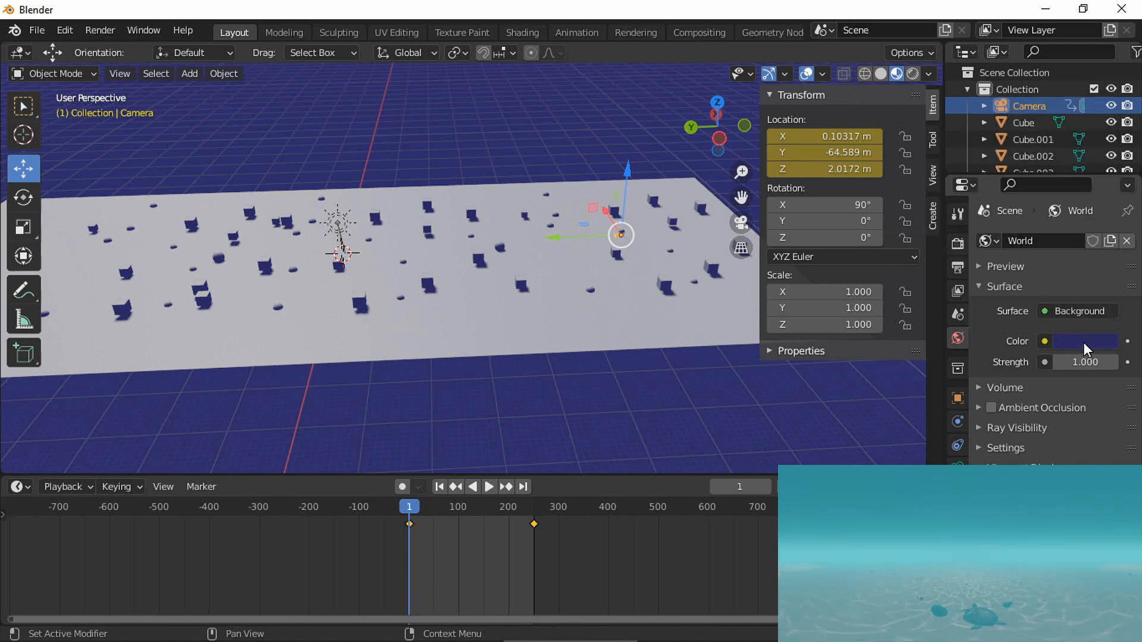
- Insert a keyframe for the dark blue world background color at frame 1 and expand the timeline's channel list
key("i")
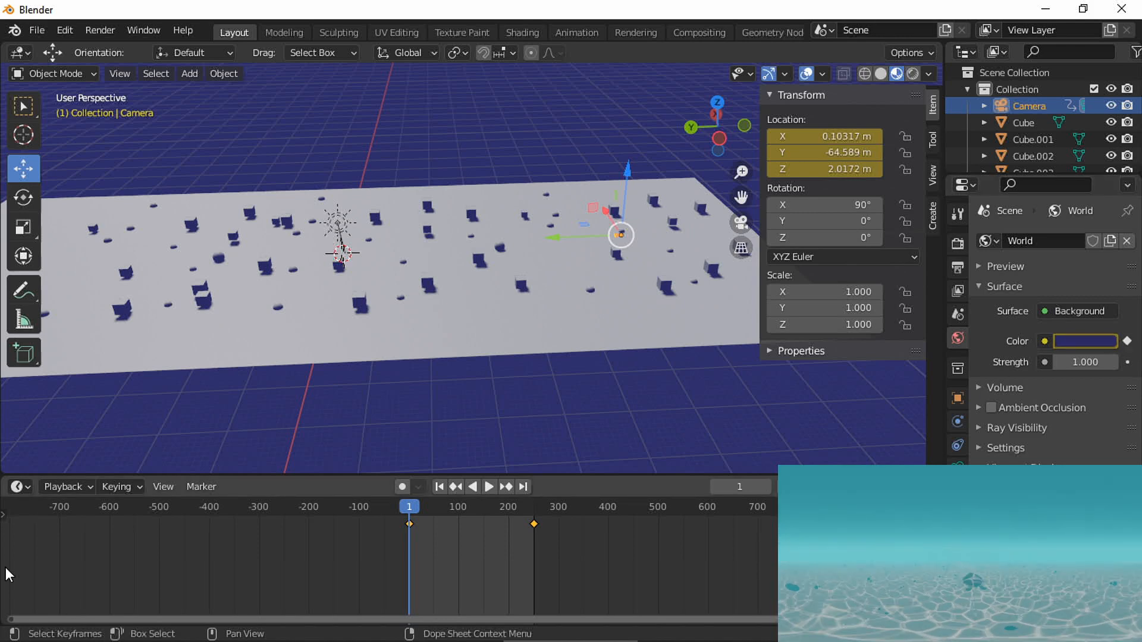
left_click_drag(6, 514, 199, 533)
left_click(7, 525)
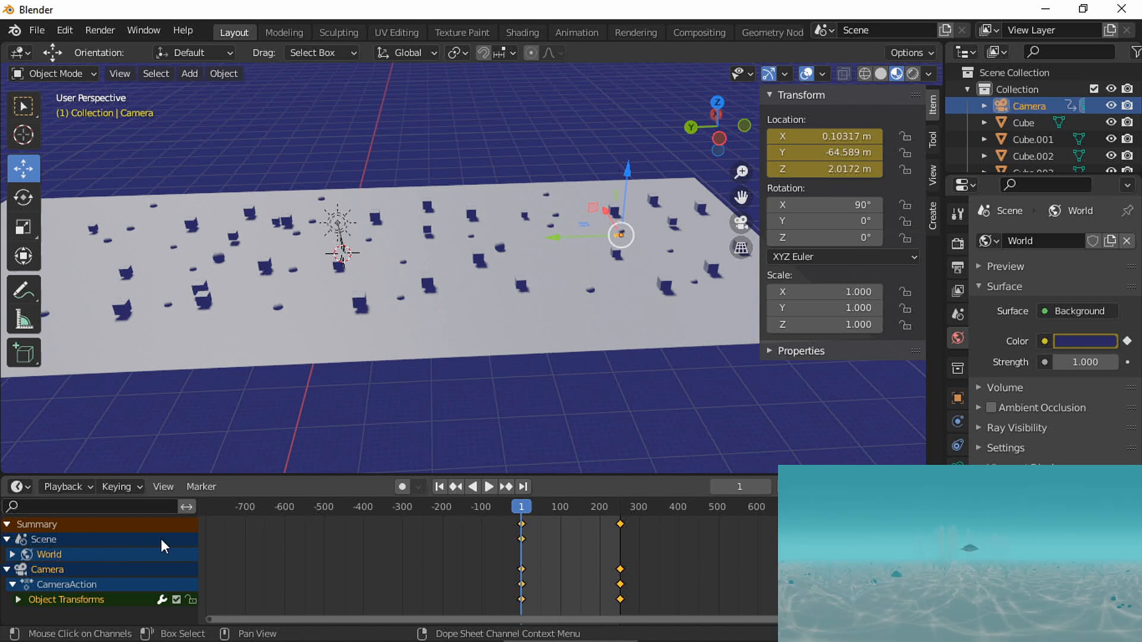
- At frame 94, set the world background color to teal (H 0.511, S 0.767, V 0.119) and keyframe it
left_click(545, 507)
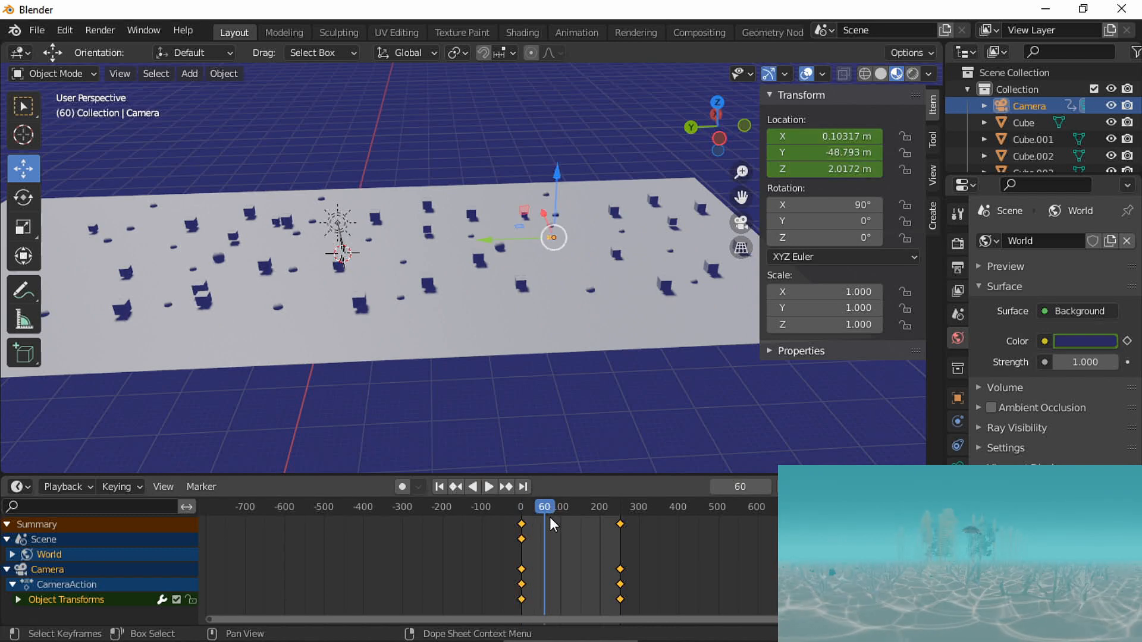
left_click_drag(548, 511, 562, 536)
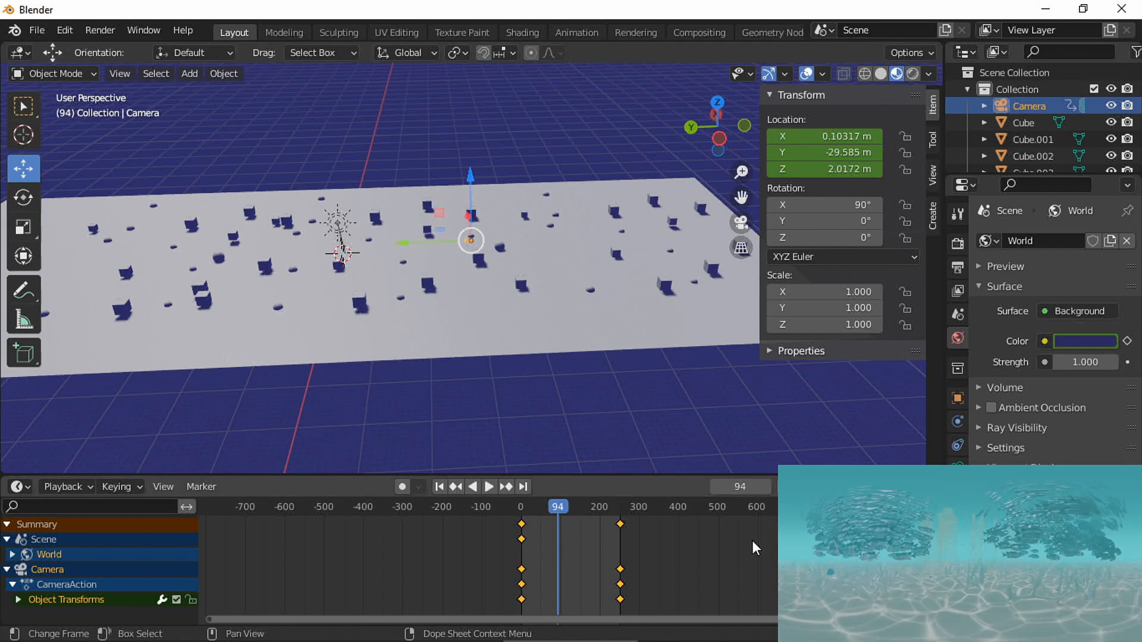
left_click(1085, 343)
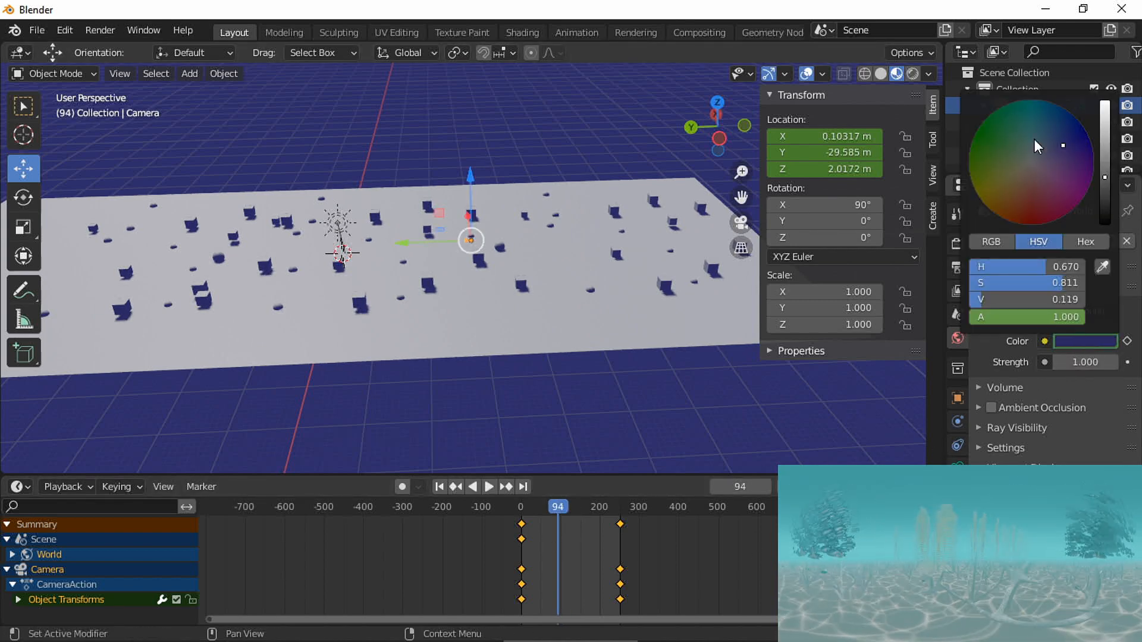
left_click_drag(1036, 124, 1033, 130)
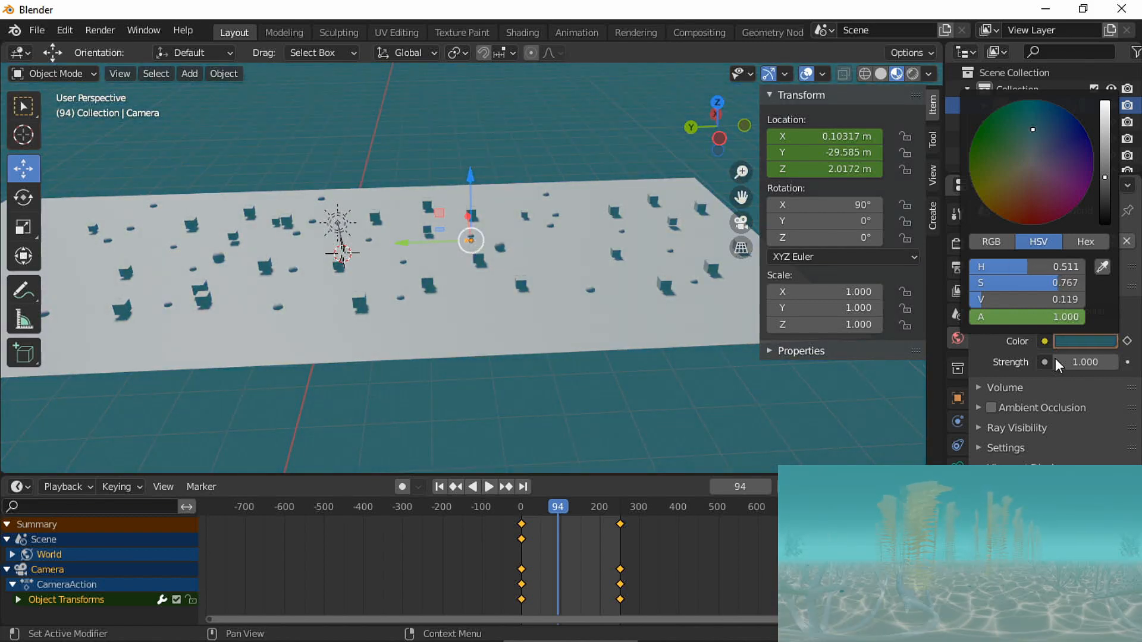
key("i")
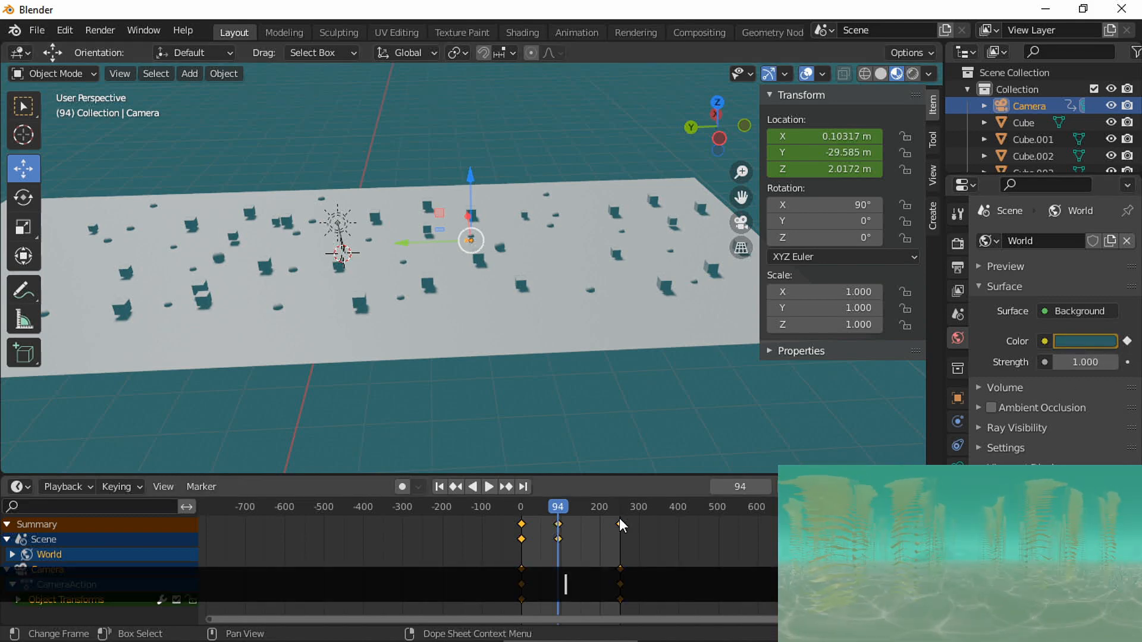
- Advance the animation to frame 132 and insert another keyframe for the teal world color there
left_click(579, 510)
key("space")
key("space")
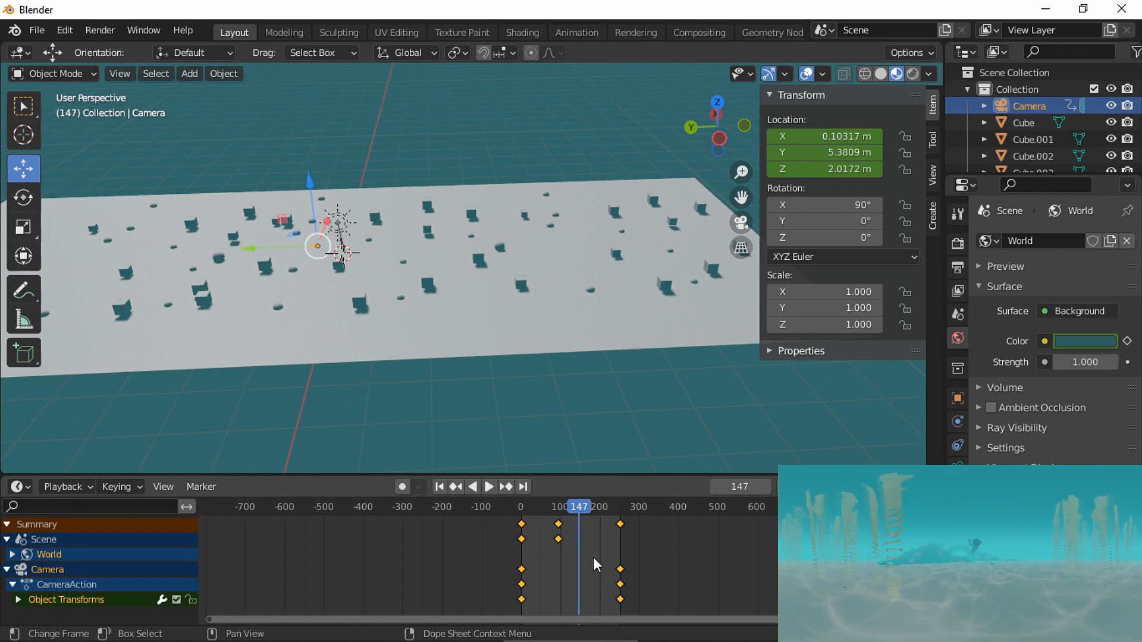
left_click(558, 509)
key("space")
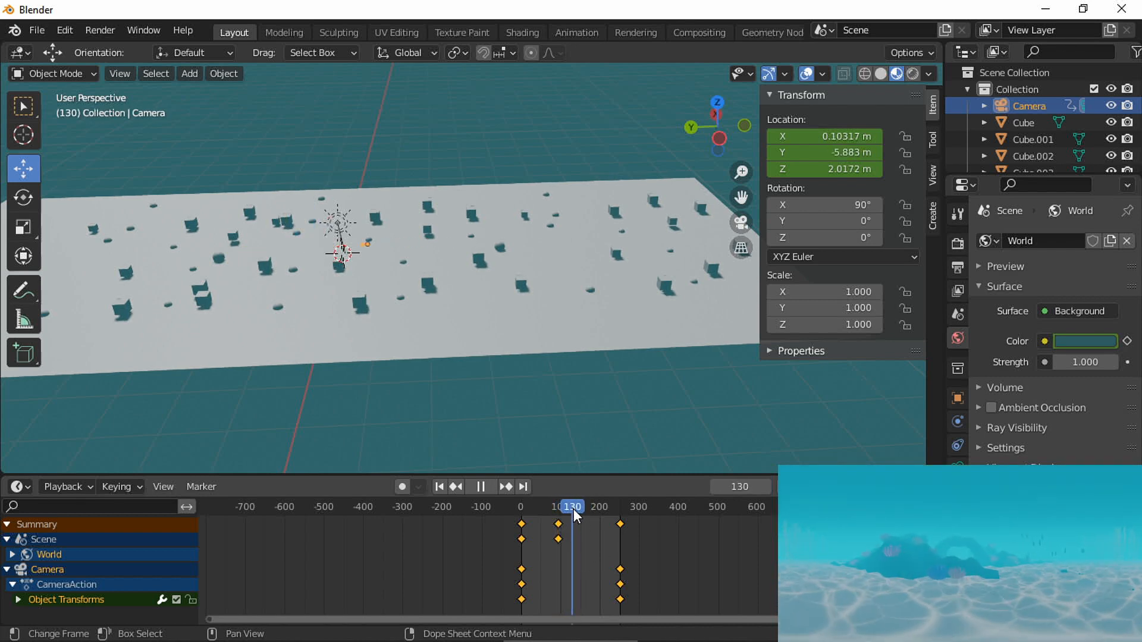
key("space")
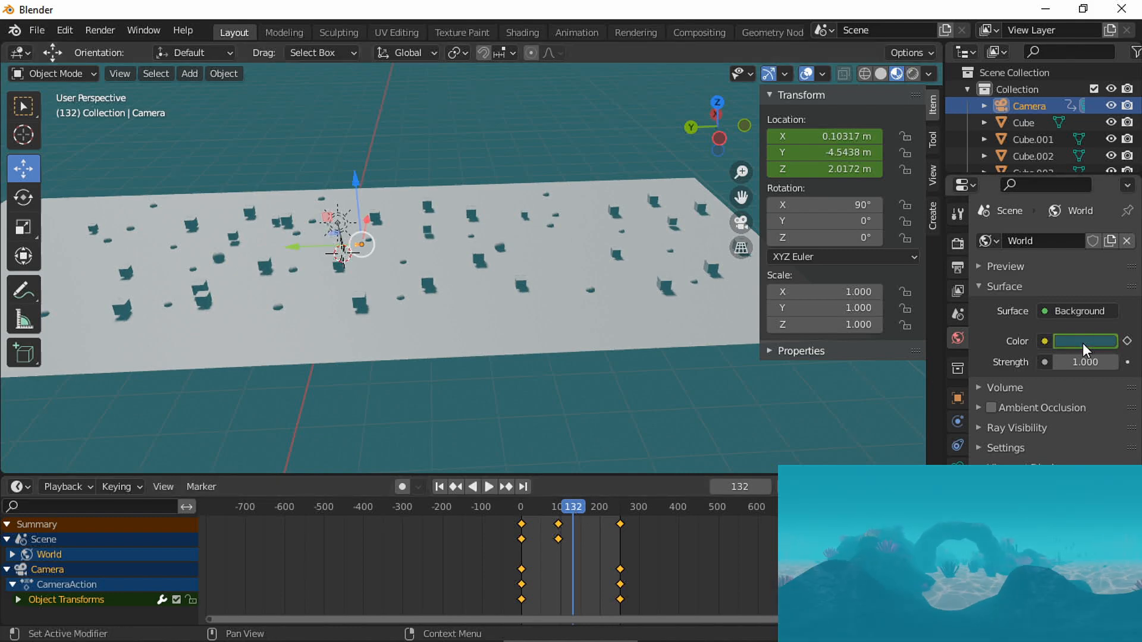
key("i")
- At frame 185, set the world background color to brown (H 0.040, S 0.823, V 0.142) and keyframe it
key("space")
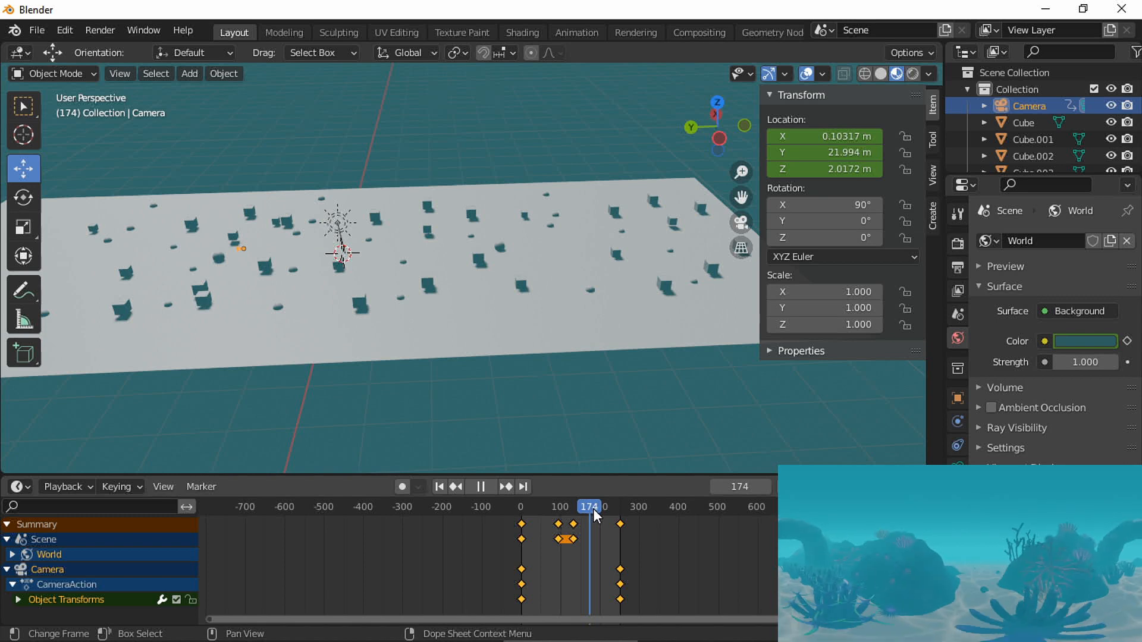
key("space")
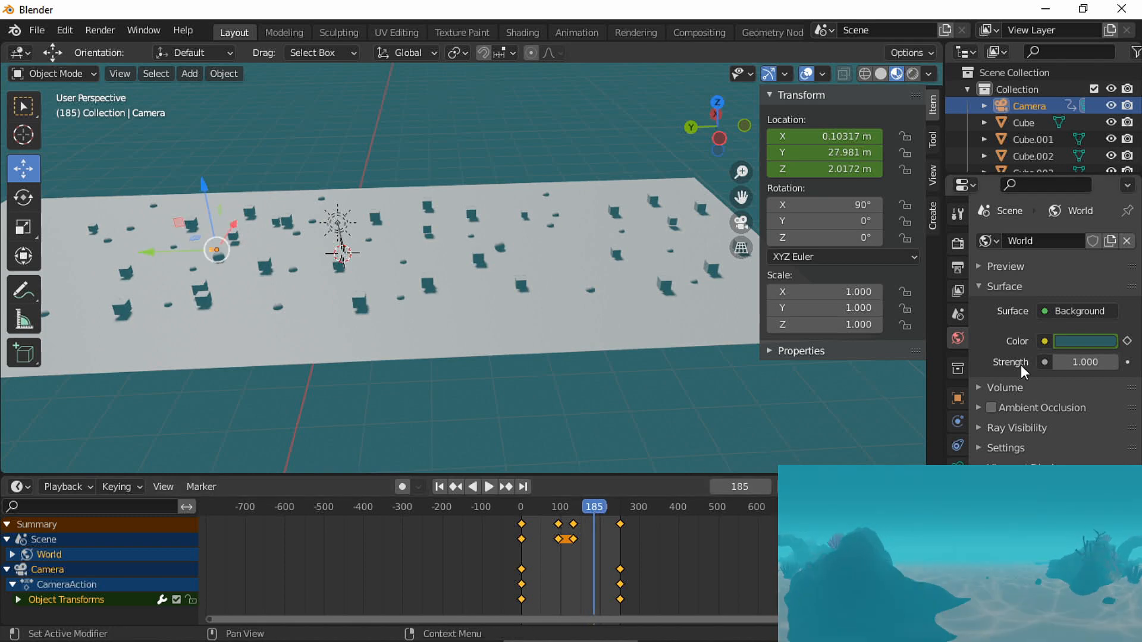
left_click(1082, 340)
left_click_drag(1021, 198, 1019, 198)
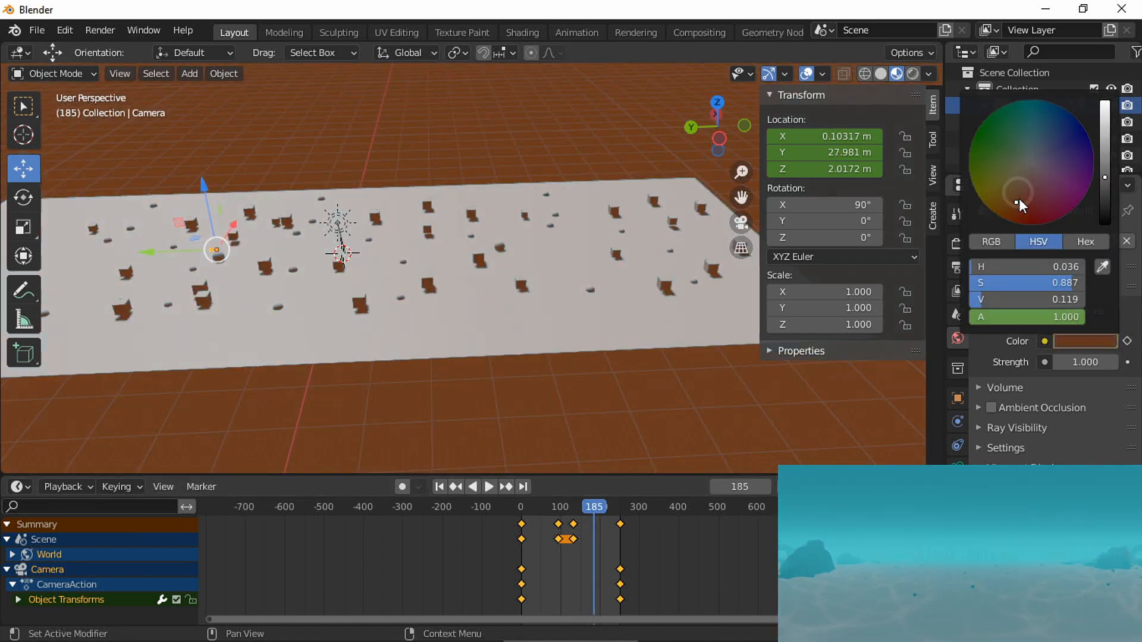
mouse_move(1104, 180)
left_mouse_down()
mouse_move(1104, 195)
mouse_move(1101, 176)
left_mouse_up()
left_click_drag(1021, 197, 1014, 194)
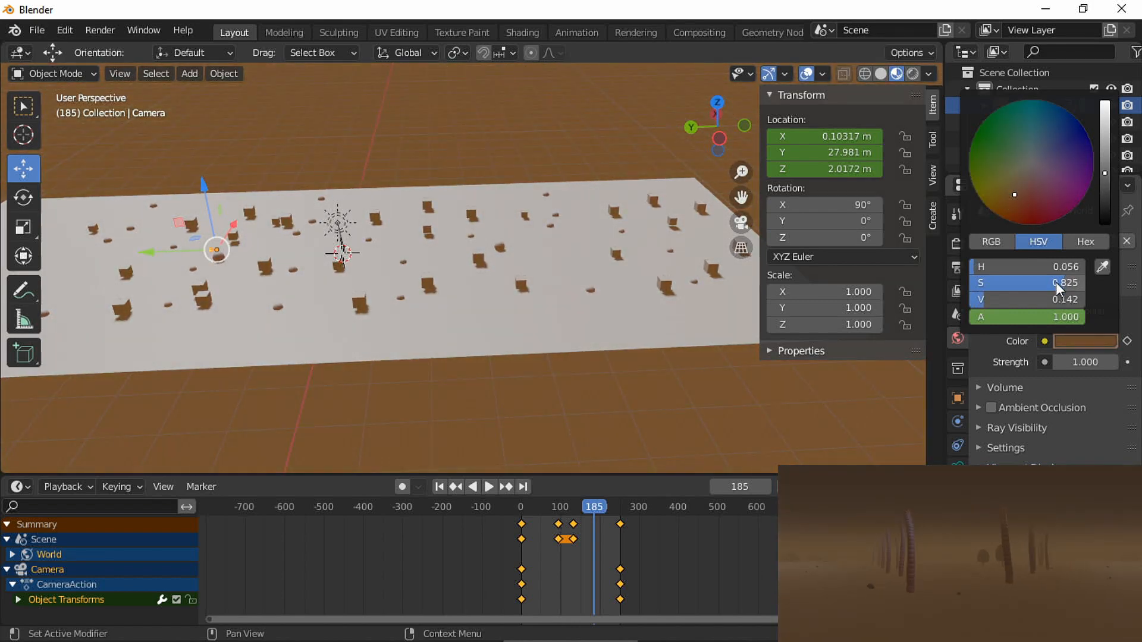
left_click_drag(1055, 282, 1041, 277)
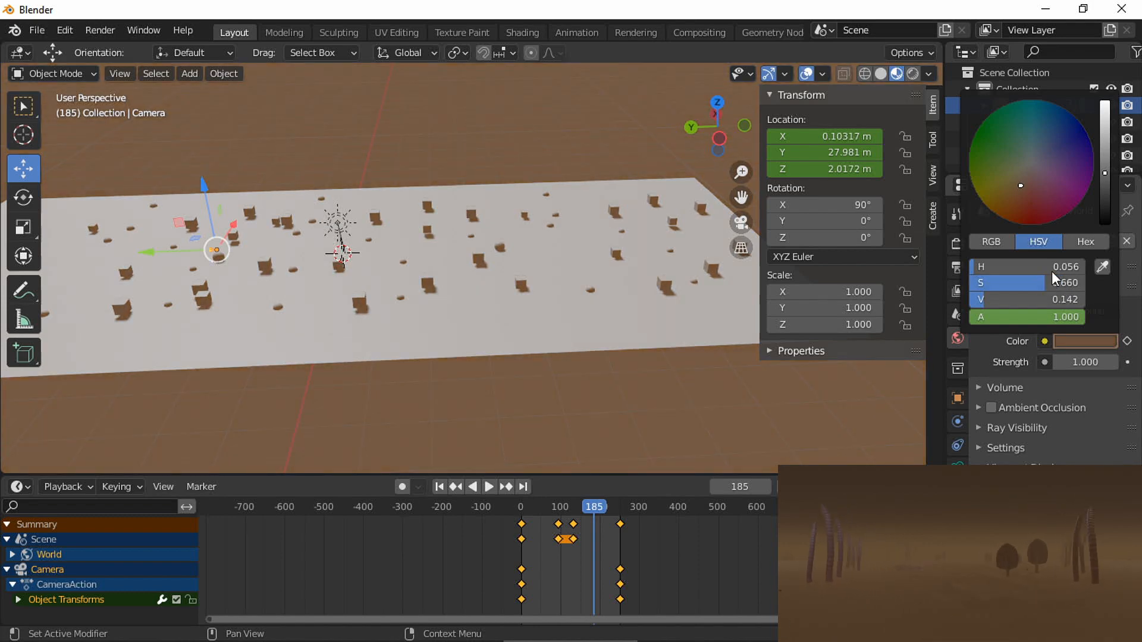
left_click_drag(1022, 195, 1012, 205)
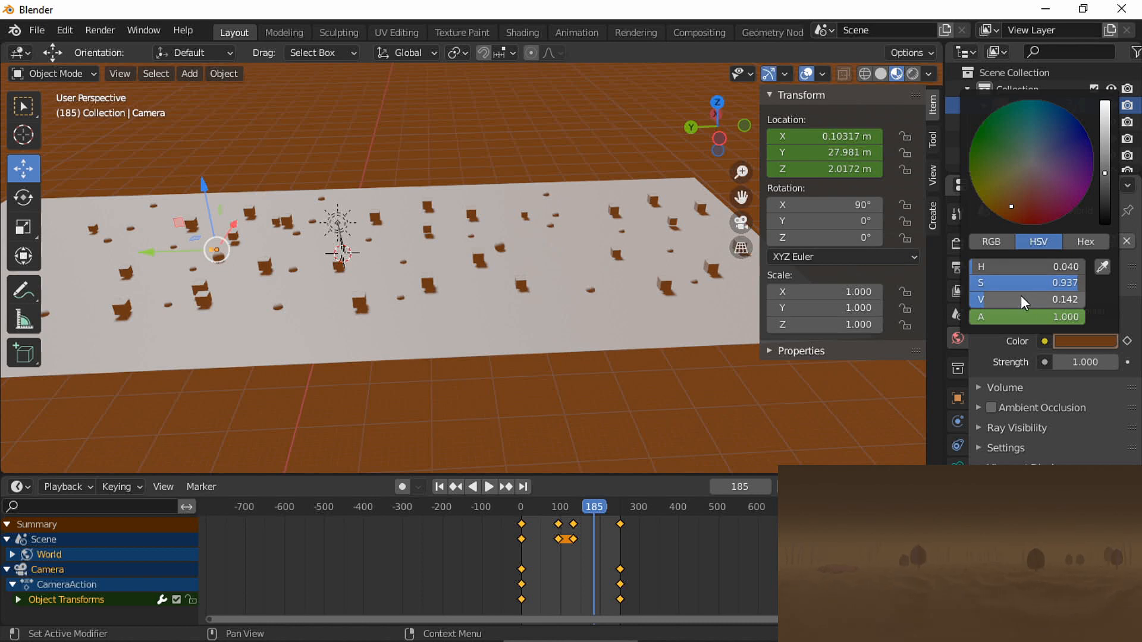
left_click_drag(1064, 280, 1051, 280)
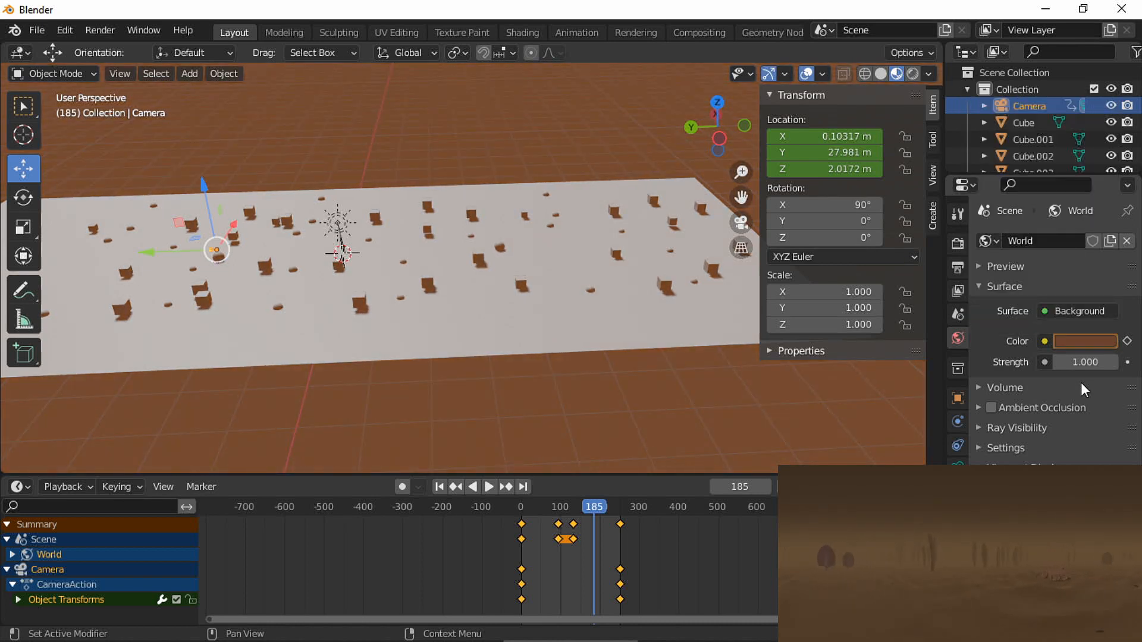
key("i")
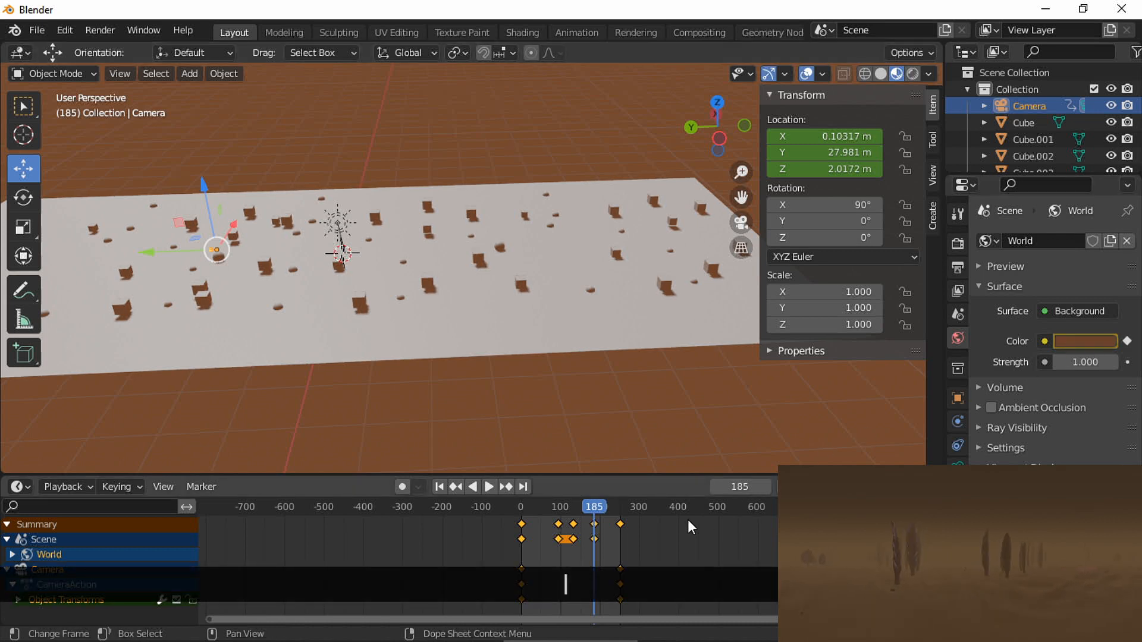
- At frame 250, keyframe the world color as black (V 0.000), and play the animation from the start to preview it
left_click(505, 487)
left_click(1083, 341)
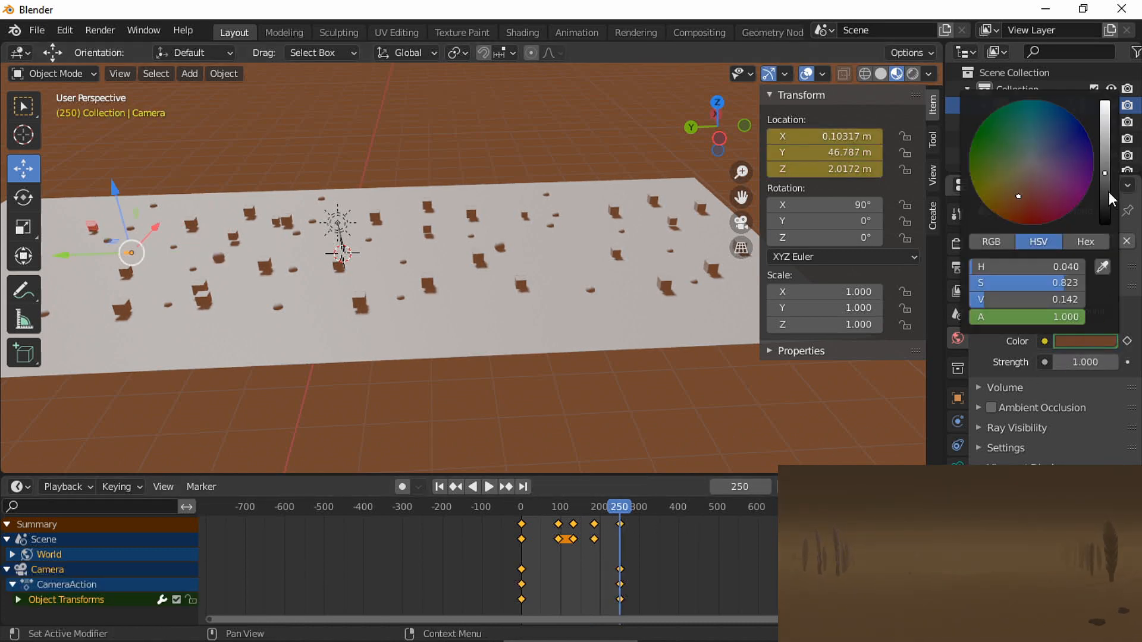
left_click_drag(1108, 192, 1098, 233)
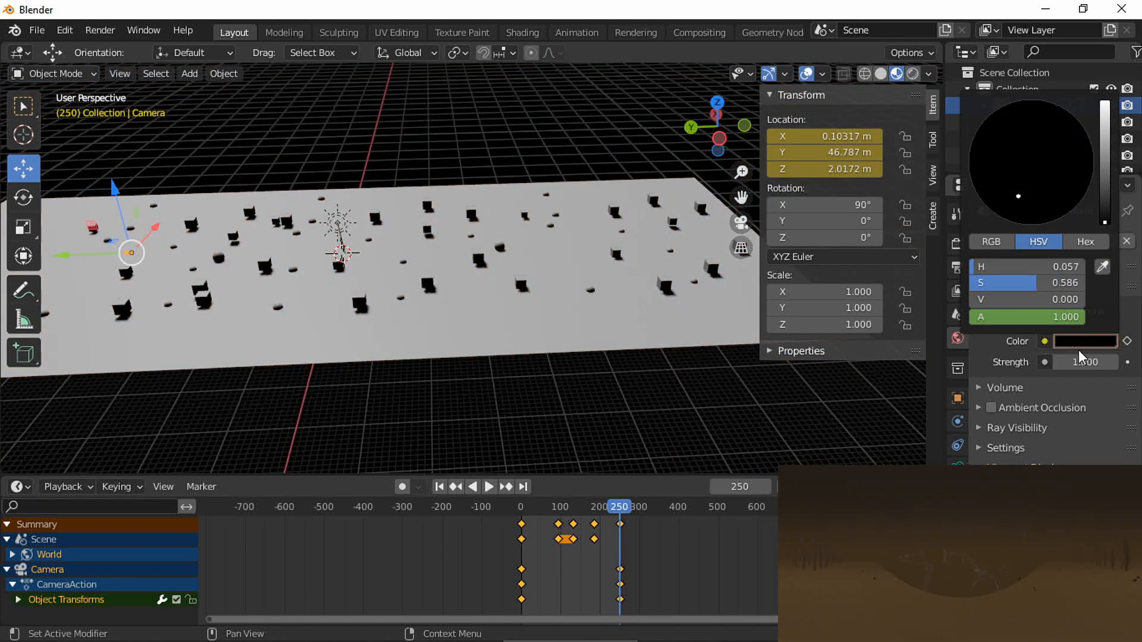
key("i")
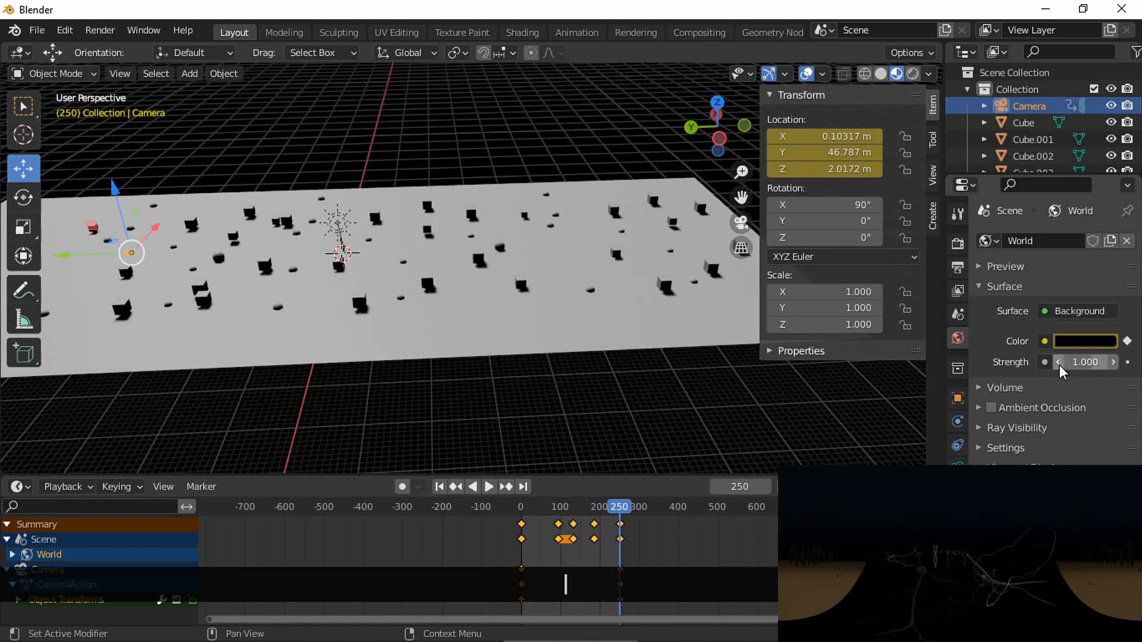
left_click(521, 511)
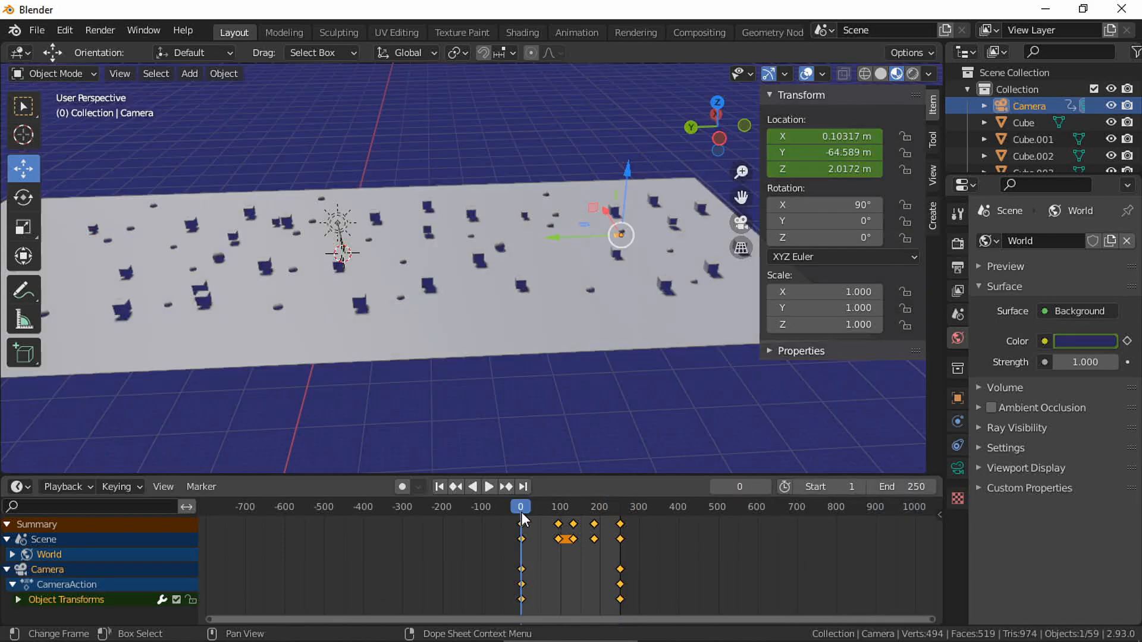
key("space")
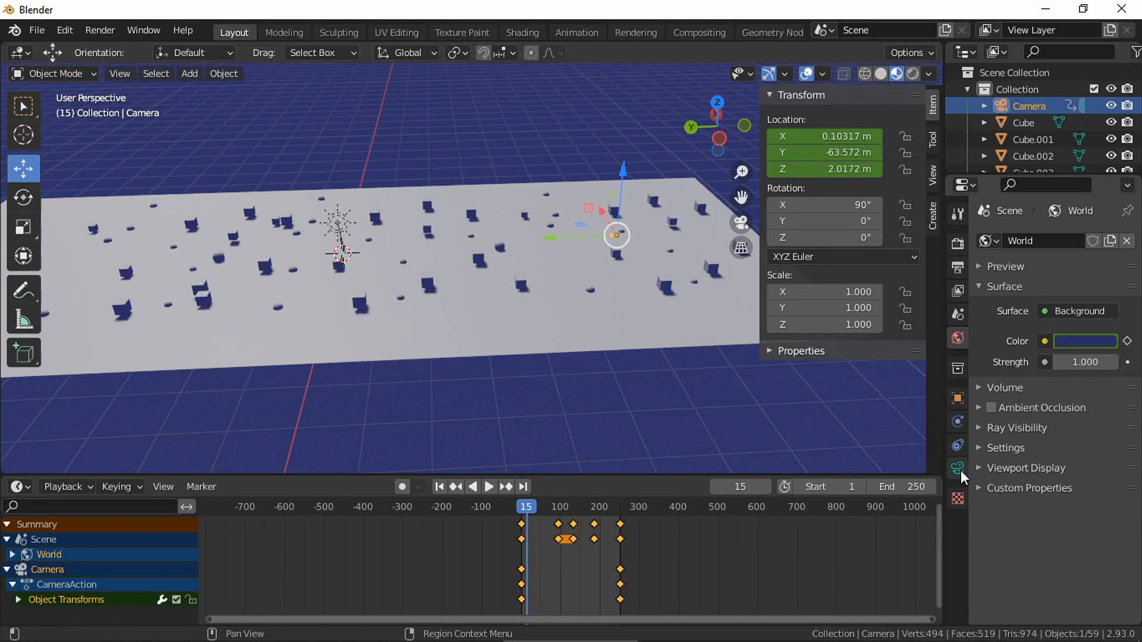
- Enable the mist display for the camera in its Viewport Display settings and inspect the mist range line in the scene
left_click(958, 469)
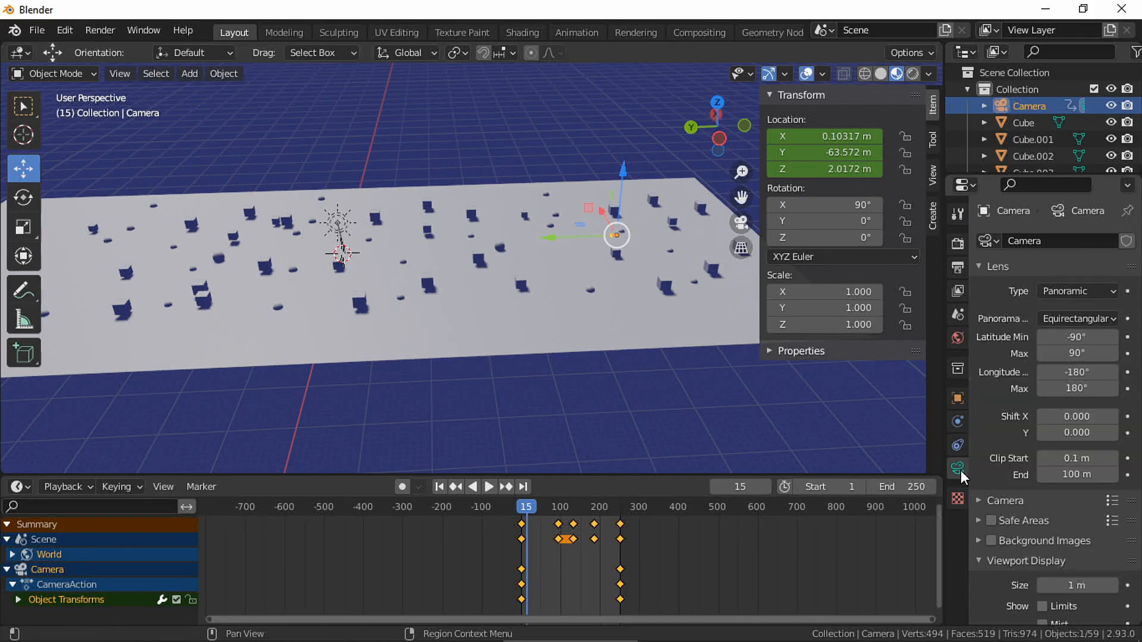
scroll(1059, 416, "down", 8)
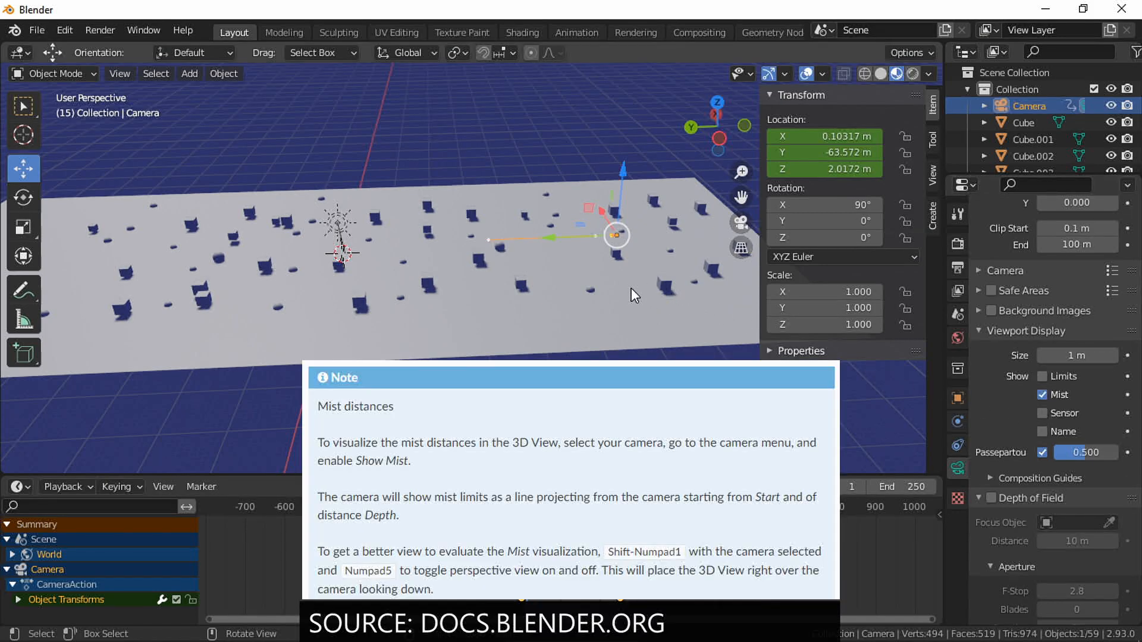
scroll(638, 274, "up", 10)
left_click_drag(653, 256, 571, 284, "shift")
middle_click_drag(653, 257, 448, 305, "shift")
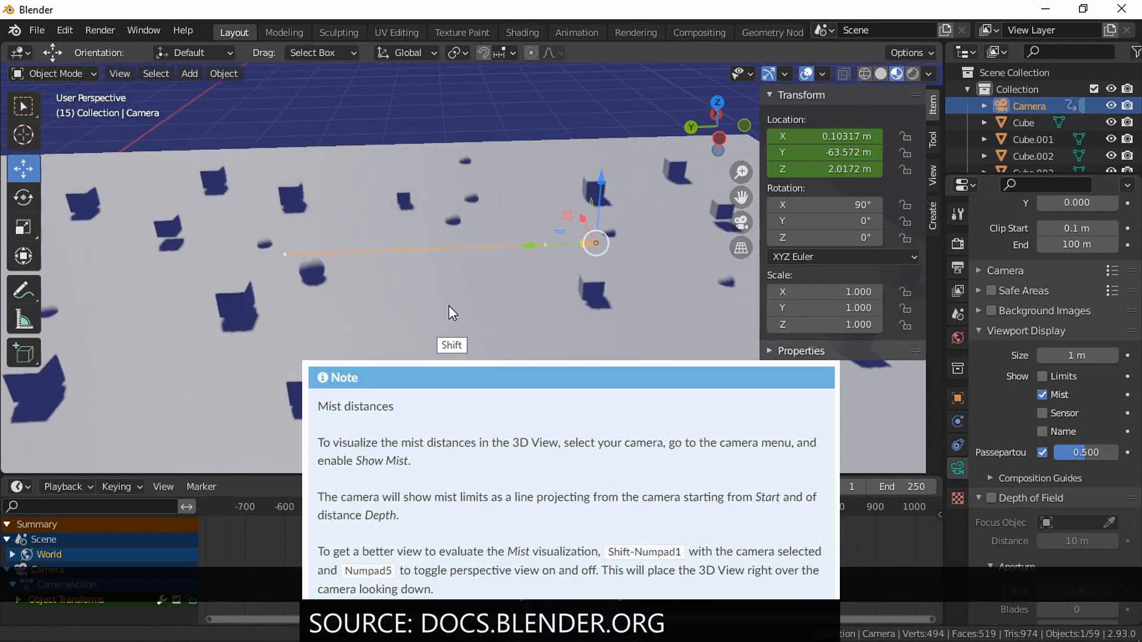
left_click(1043, 396)
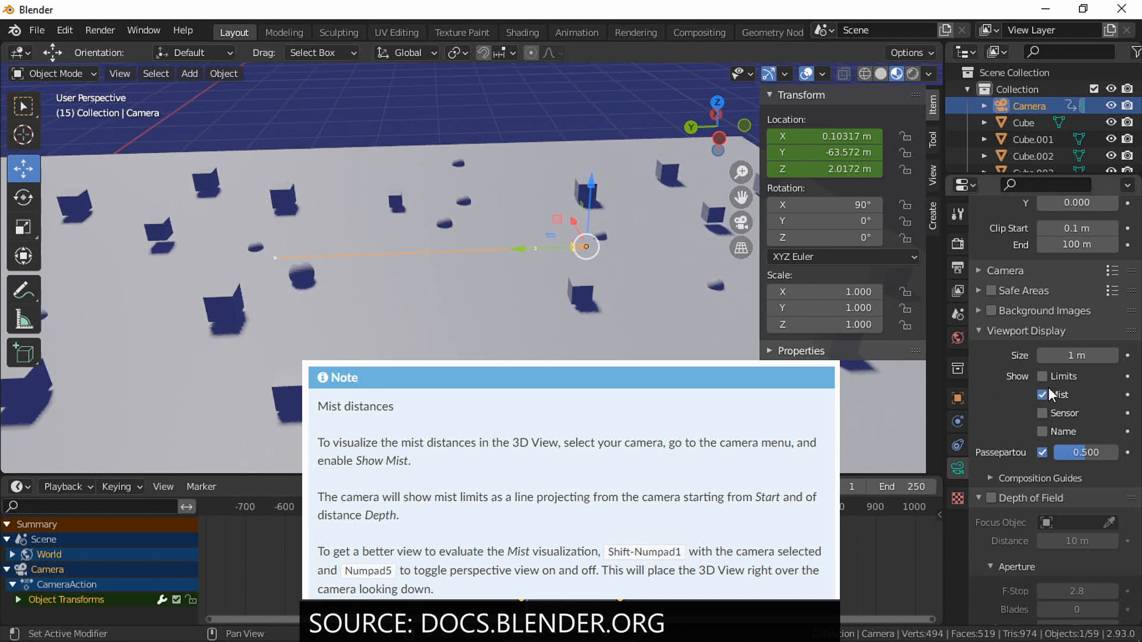
- Enable the Mist data pass for the view layer and expand the world's Mist Pass settings
left_click(957, 291)
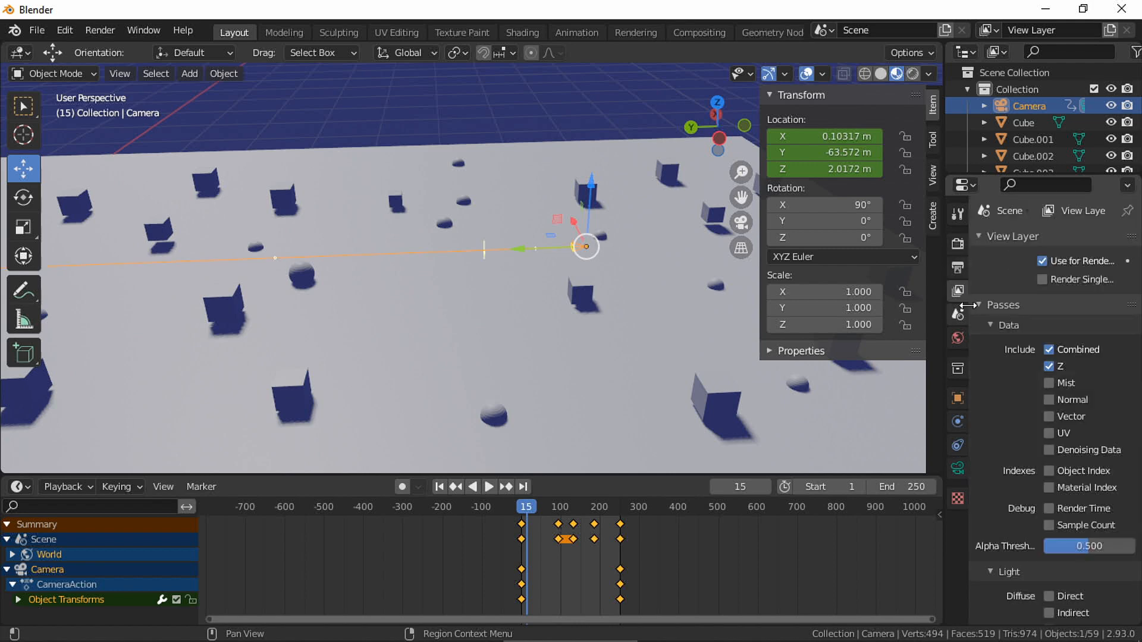
left_click(958, 339)
left_click(981, 429)
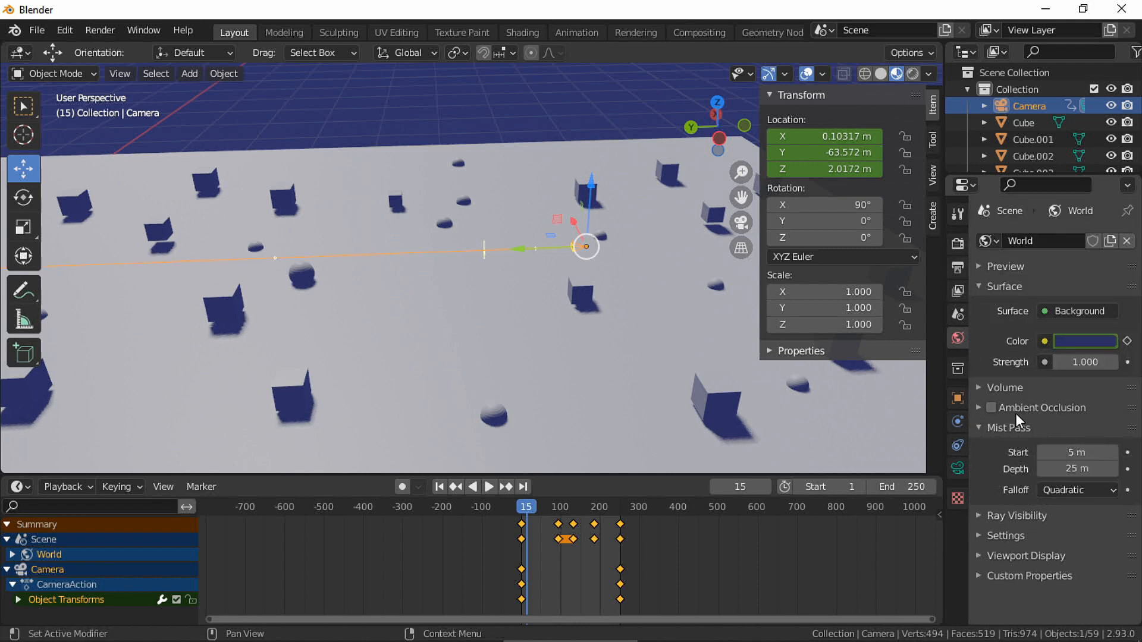
- Return to frame 1, split the 3D viewport into two side by side, and show the camera view without the sidebar in one
key("shift+Left")
left_click_drag(6, 47, 579, 72)
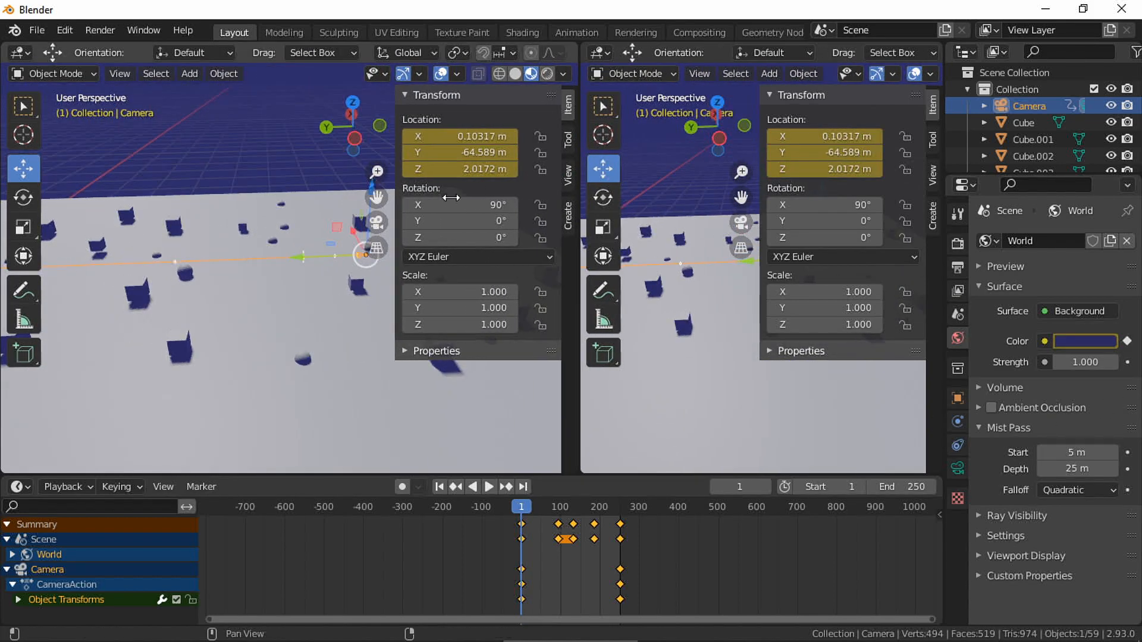
key("n")
key("KP_0")
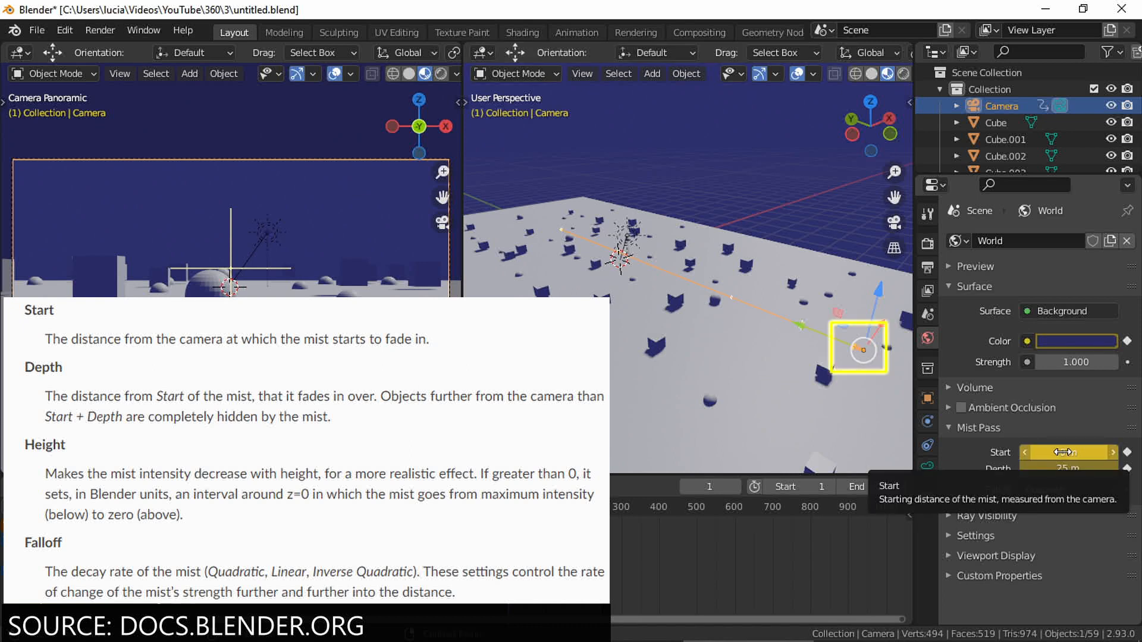
- Switch the camera viewport to rendered shading and display its Mist render pass
mouse_move(1063, 452)
left_mouse_down()
mouse_move(1095, 452)
mouse_move(1053, 452)
mouse_move(1089, 452)
mouse_move(1083, 468)
left_mouse_up()
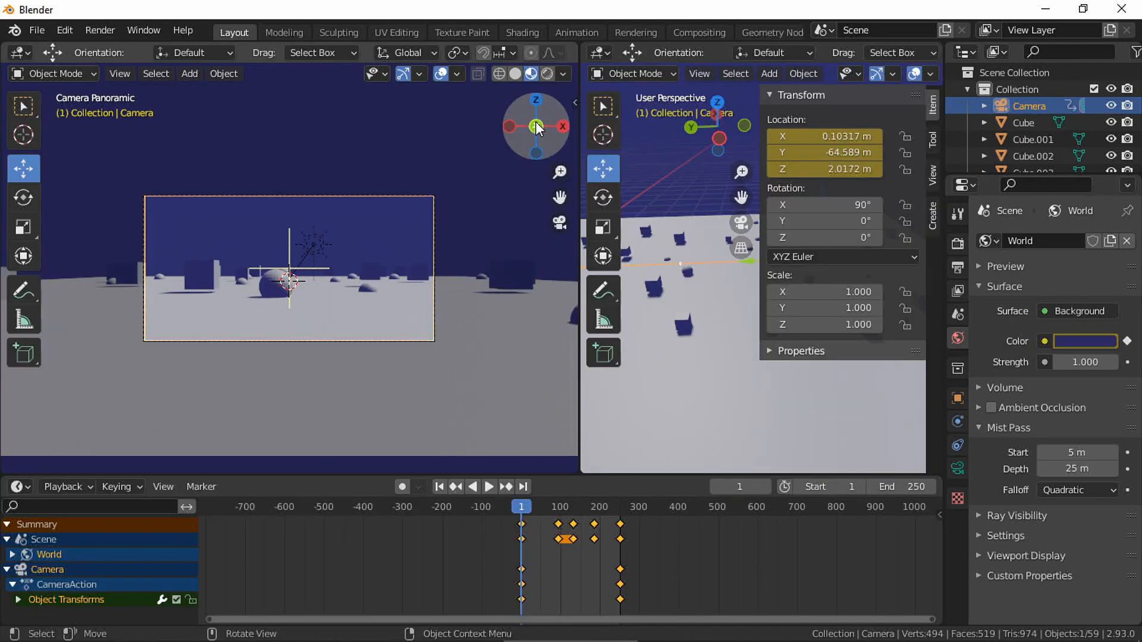
left_click(547, 73)
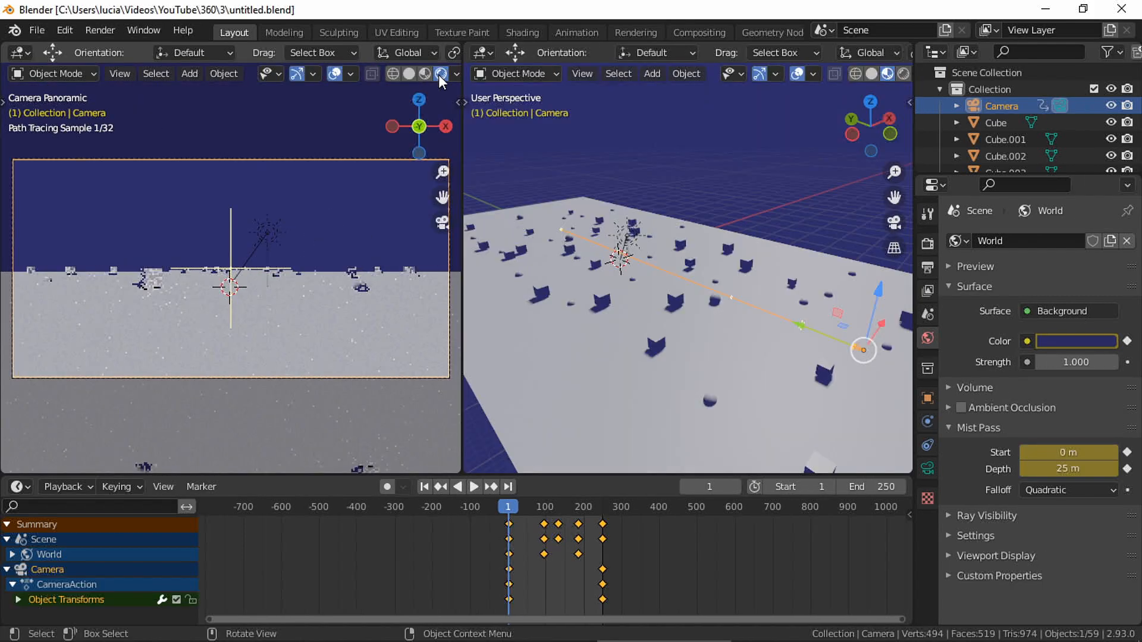
left_click(456, 73)
left_click(460, 224)
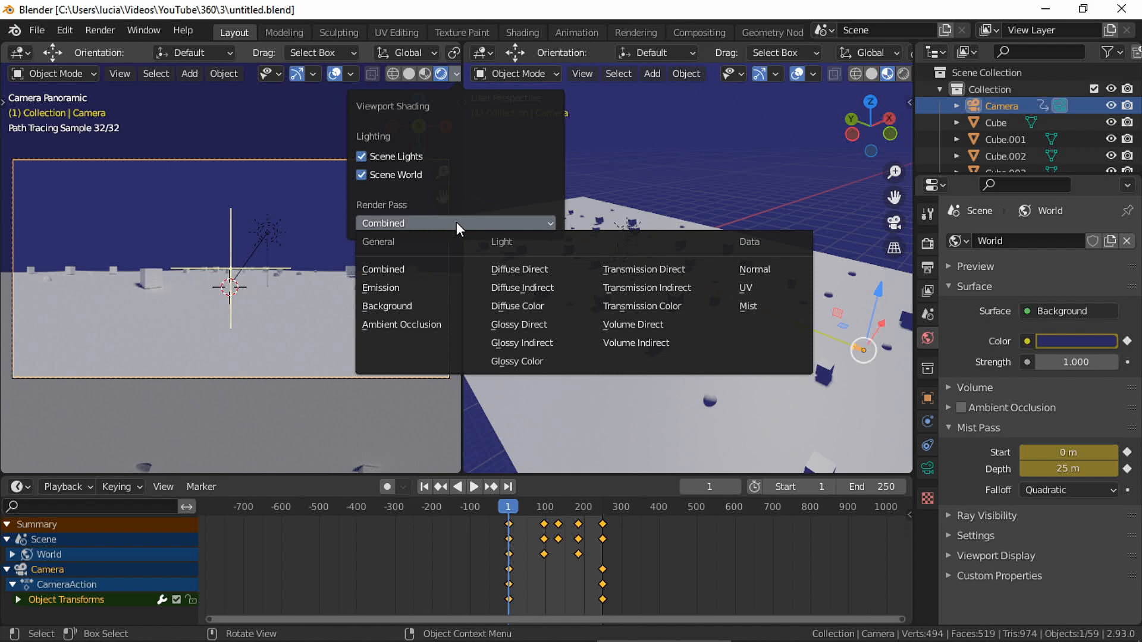
left_click(758, 305)
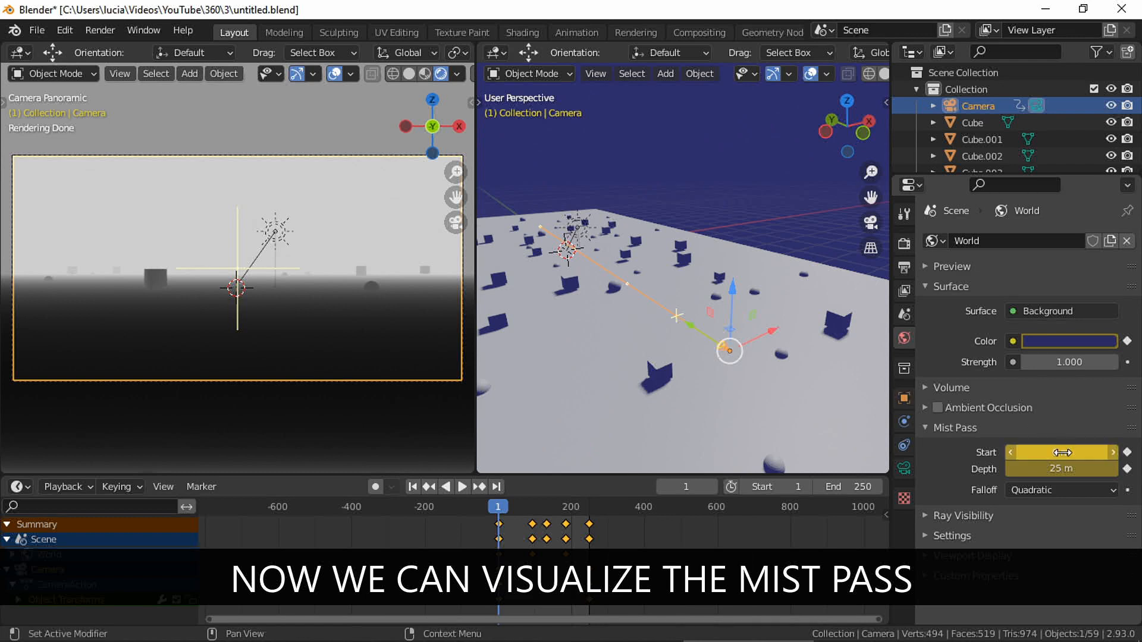
- Try a mist start of 3 m in the world's Mist Pass settings and return it to 0 m
left_click(1061, 453)
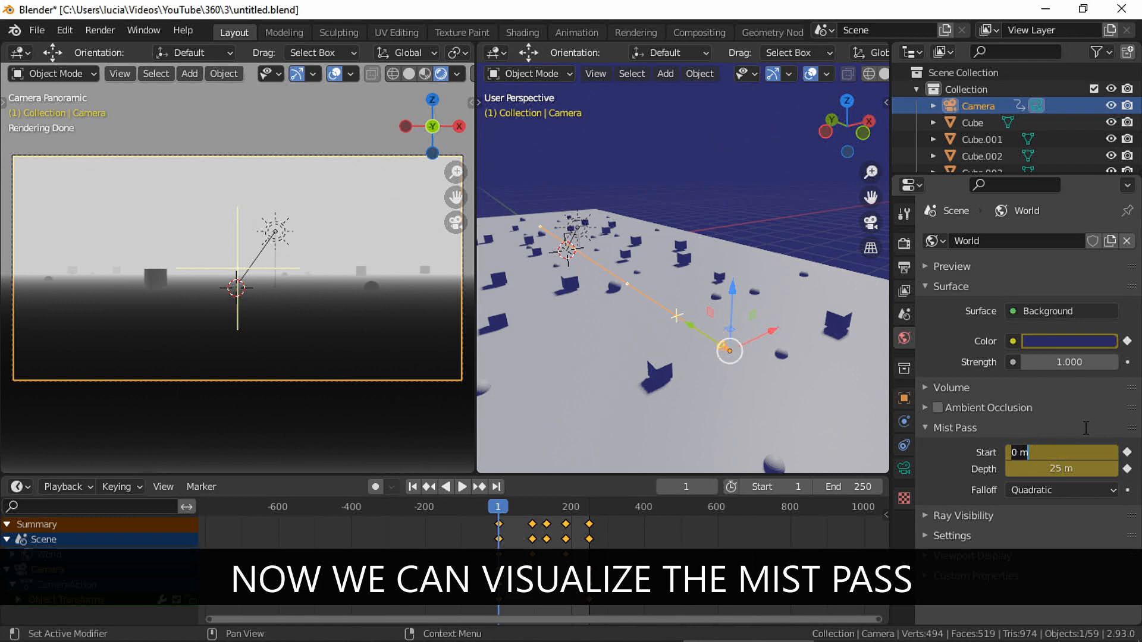
type("3")
key("Return")
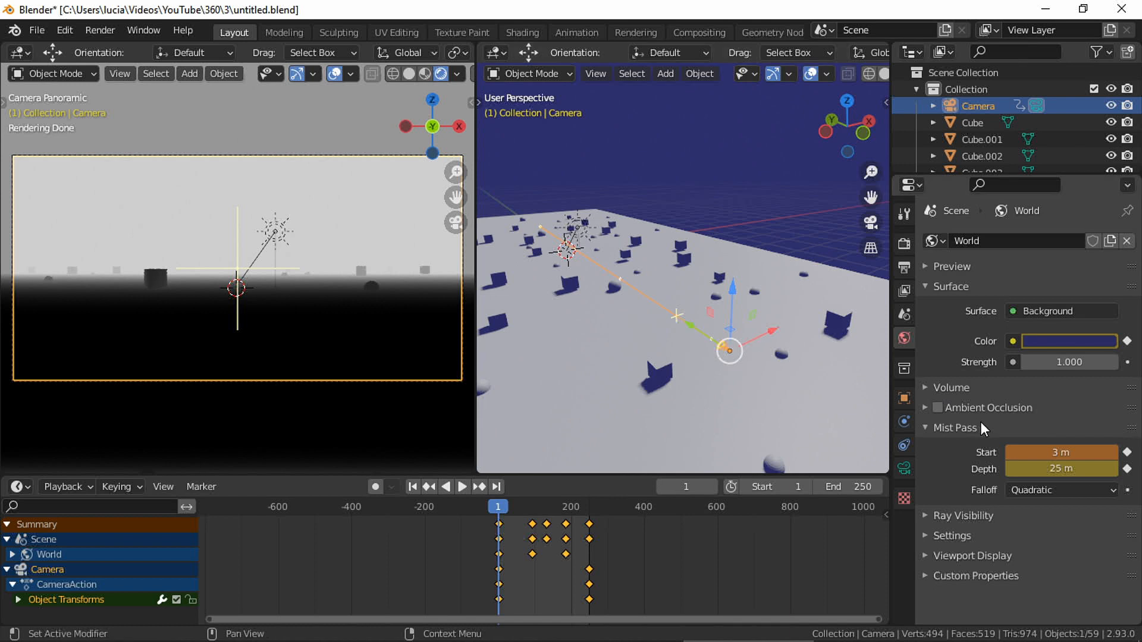
left_click(1061, 453)
type("0")
key("Return")
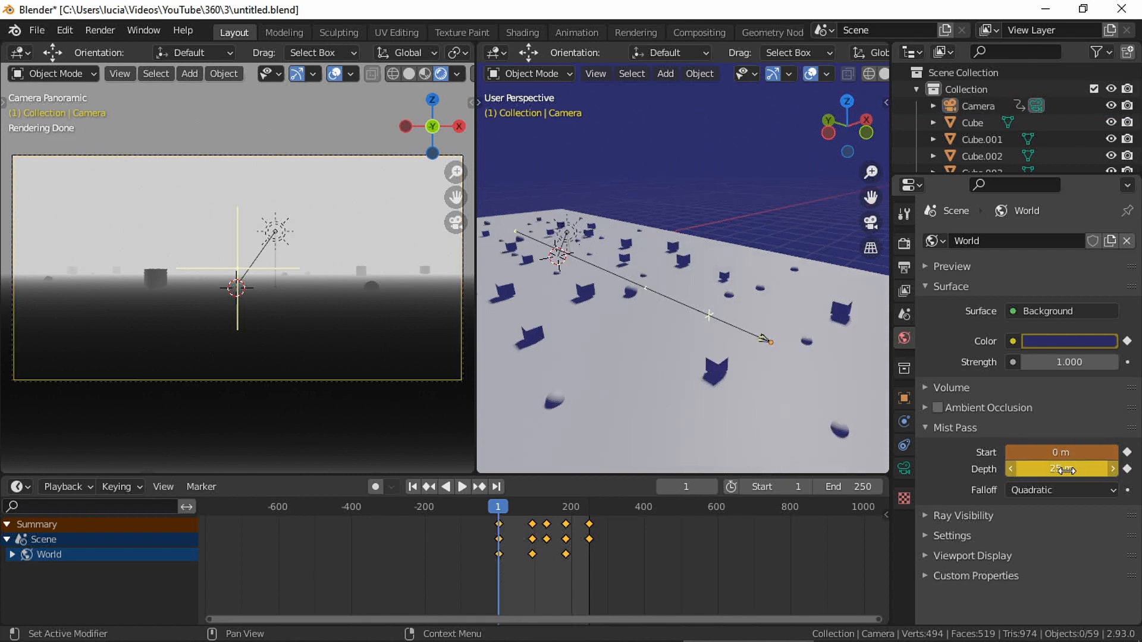
- Try a mist depth of 5 m and raise it to 20 m to compare the mist pass in the camera view
left_click(1068, 469)
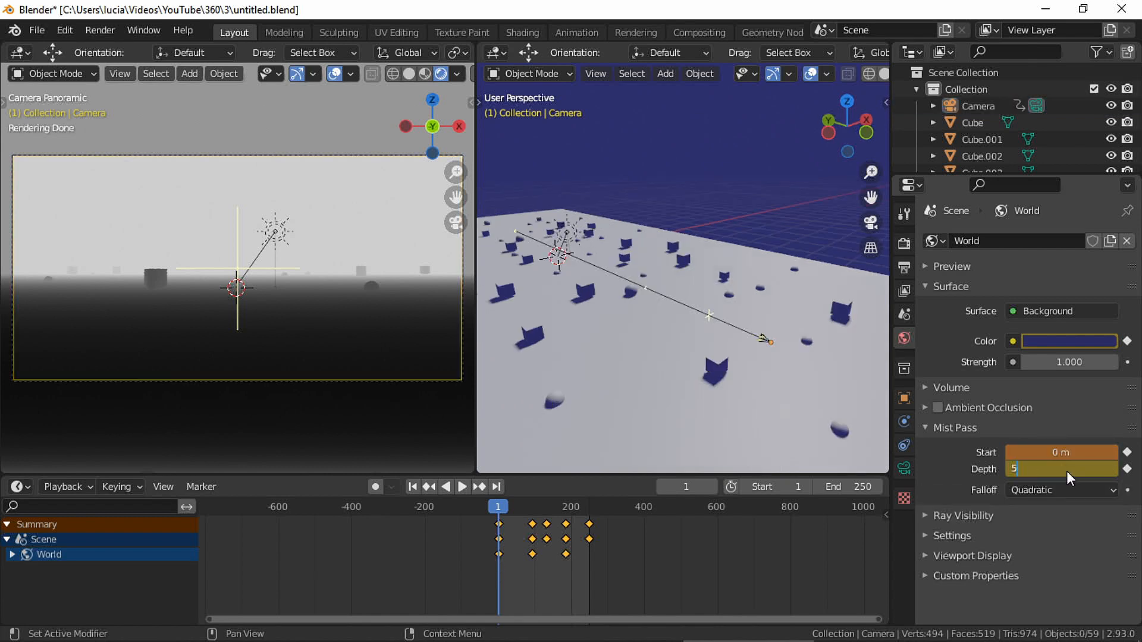
key("Return")
left_click(1066, 471)
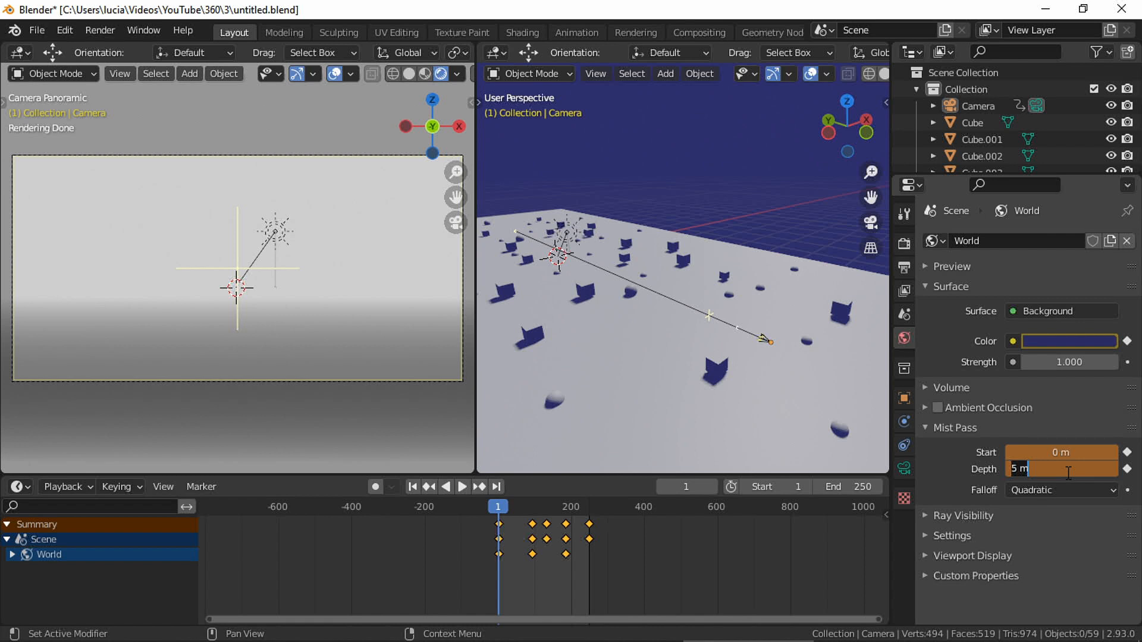
type("20")
key("Return")
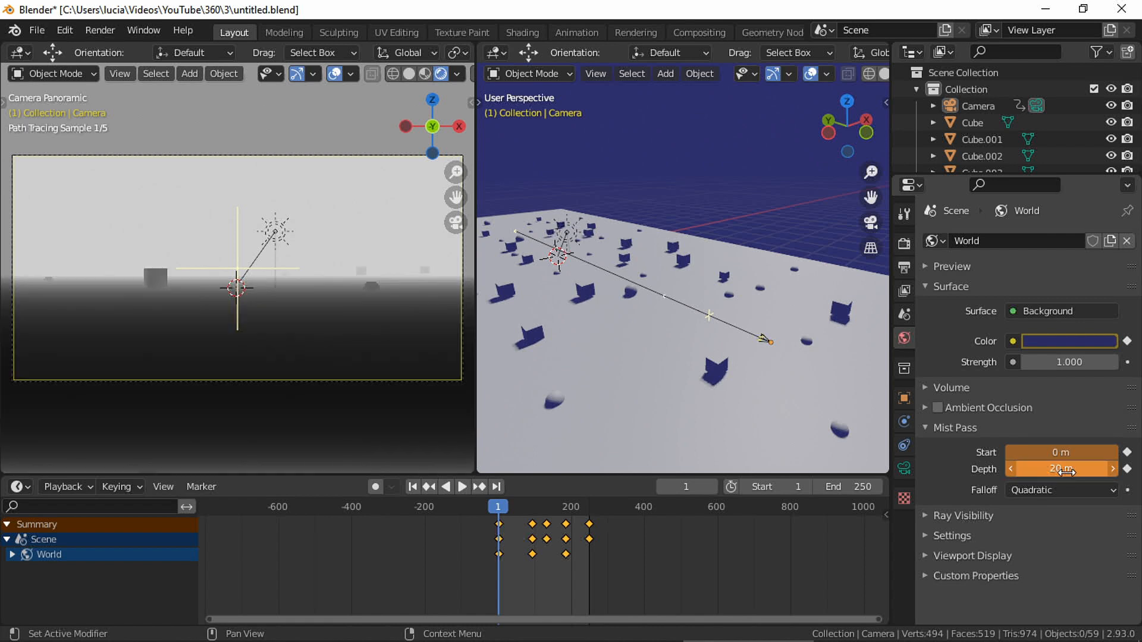
- Try a mist start of 10 m to compare the mist pass and return it to 0 m
left_click(1084, 454)
type("10")
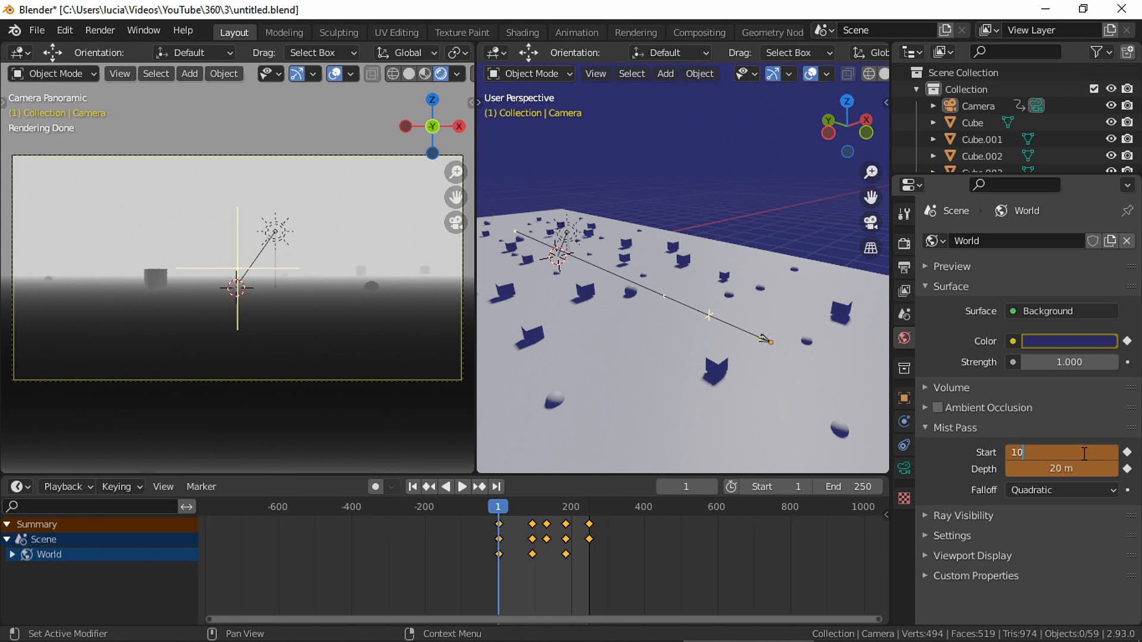
key("Return")
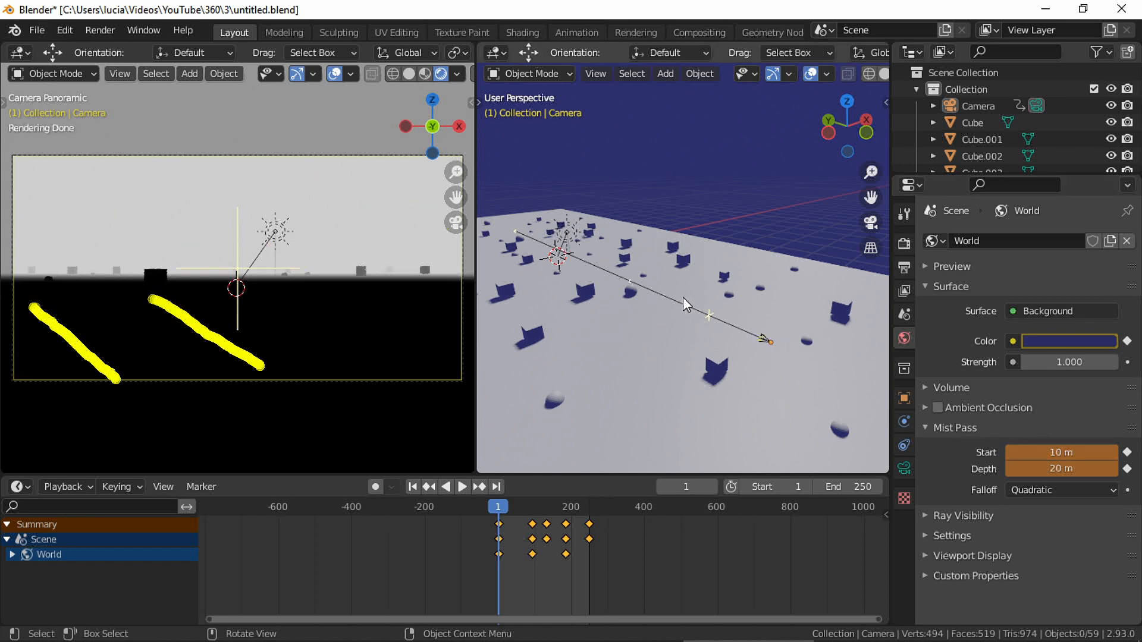
left_click(1084, 453)
type("1")
key("Escape")
left_click(1084, 453)
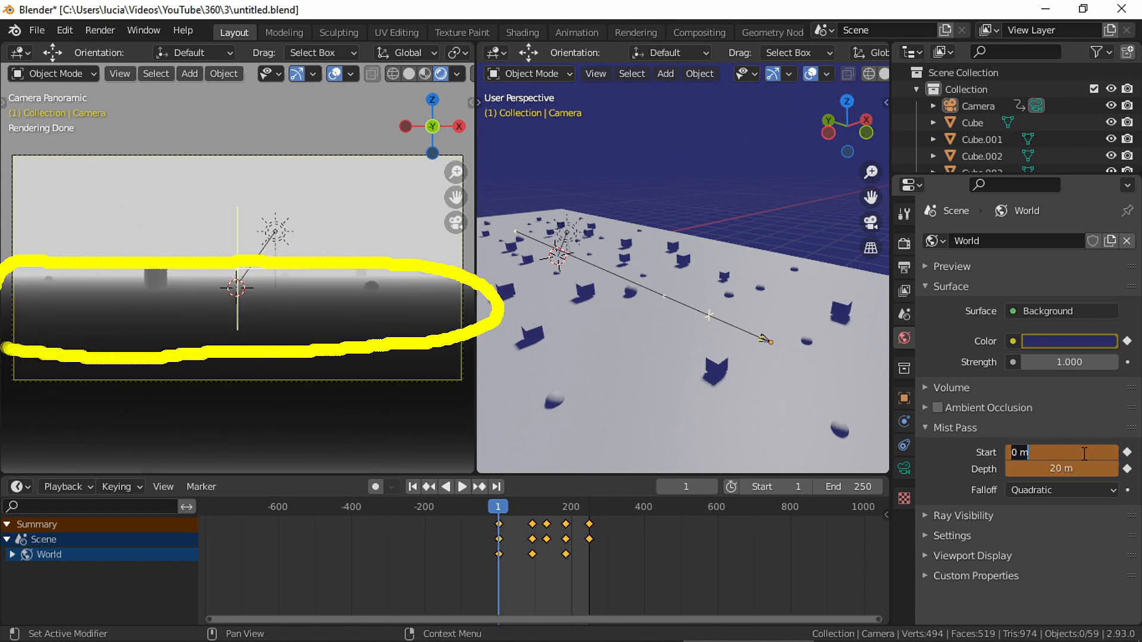
key("Return")
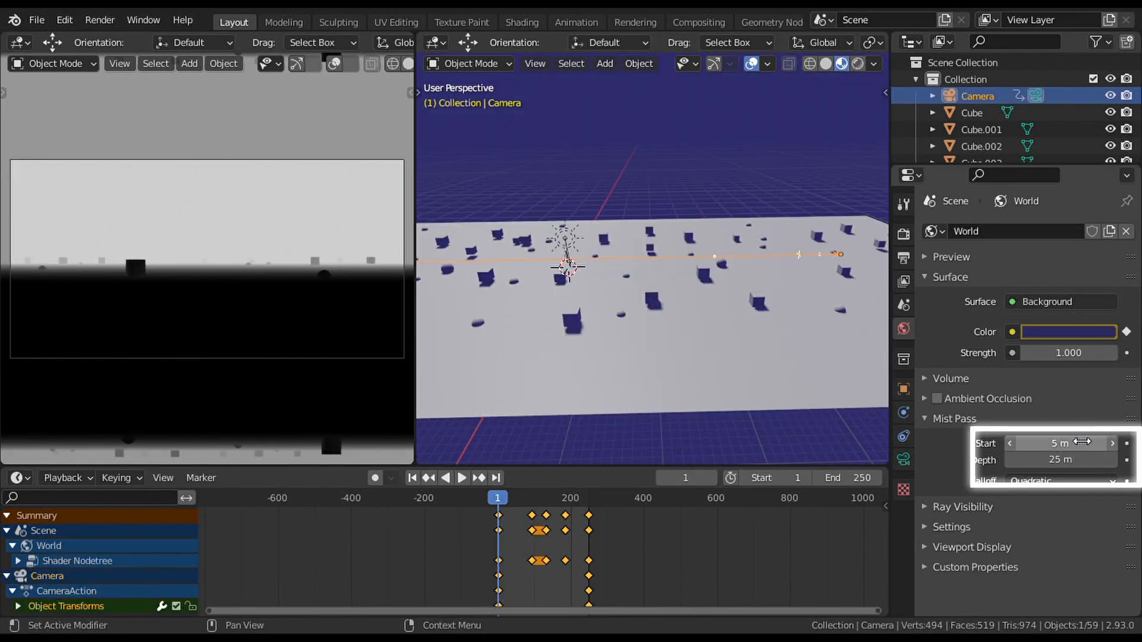
- Insert keyframes at frame 1 for the mist start at 5 m and the mist depth at 25 m
right_click(1080, 455)
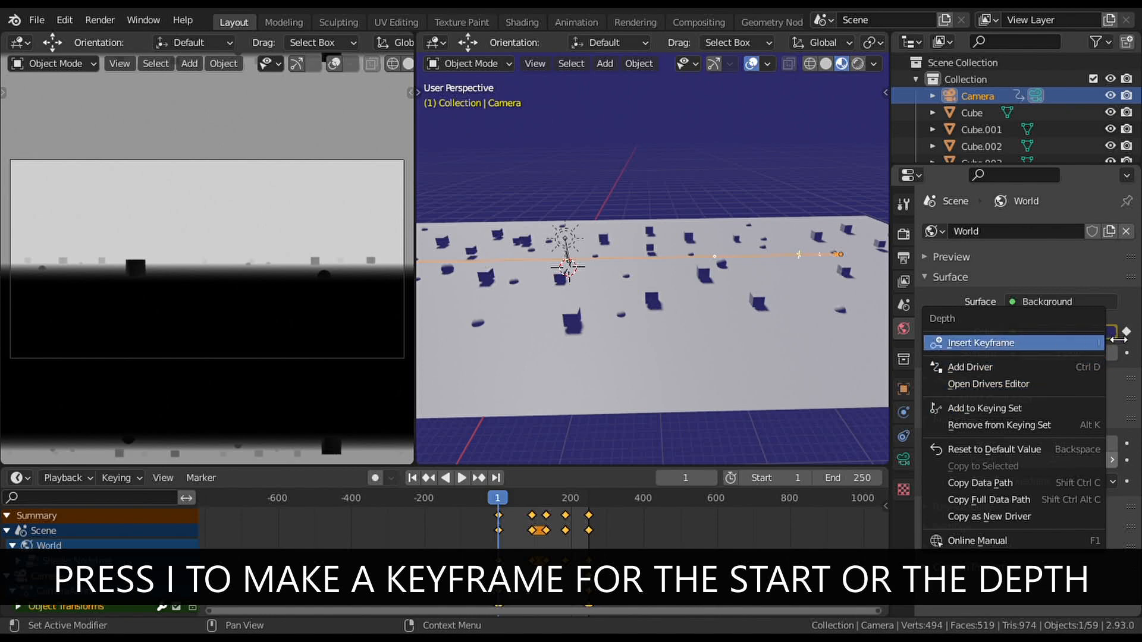
key("Escape")
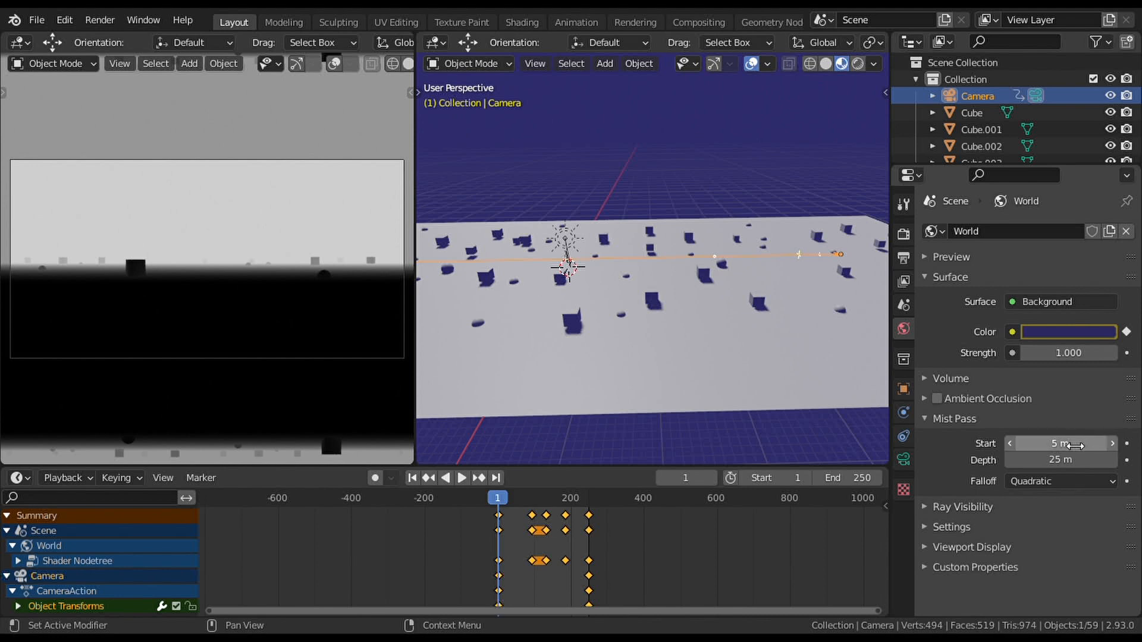
key("i")
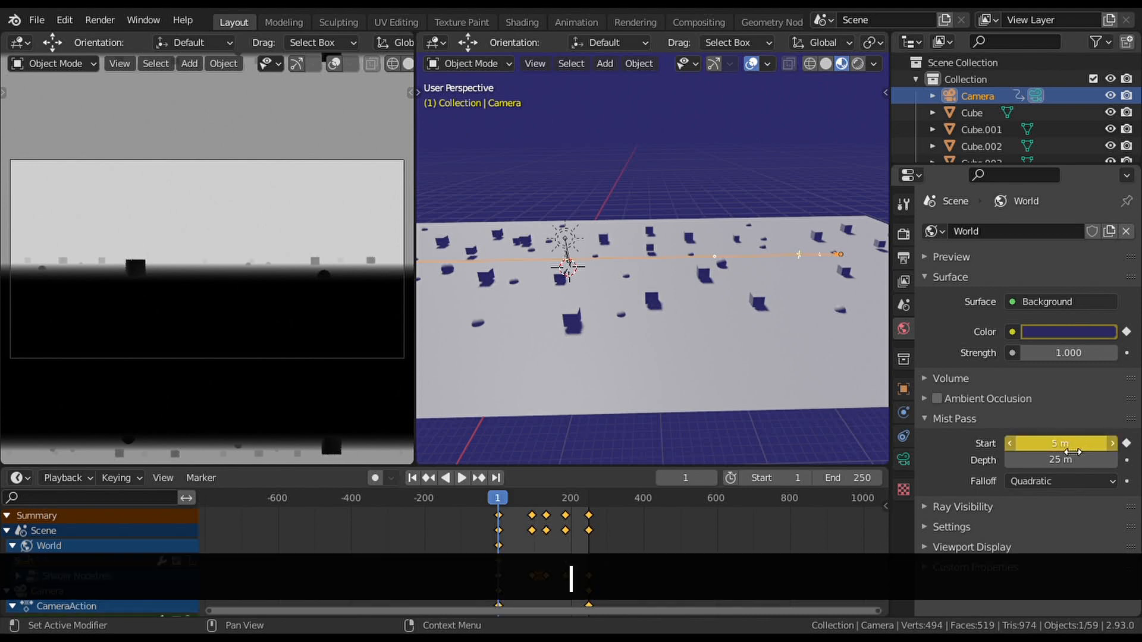
key("i")
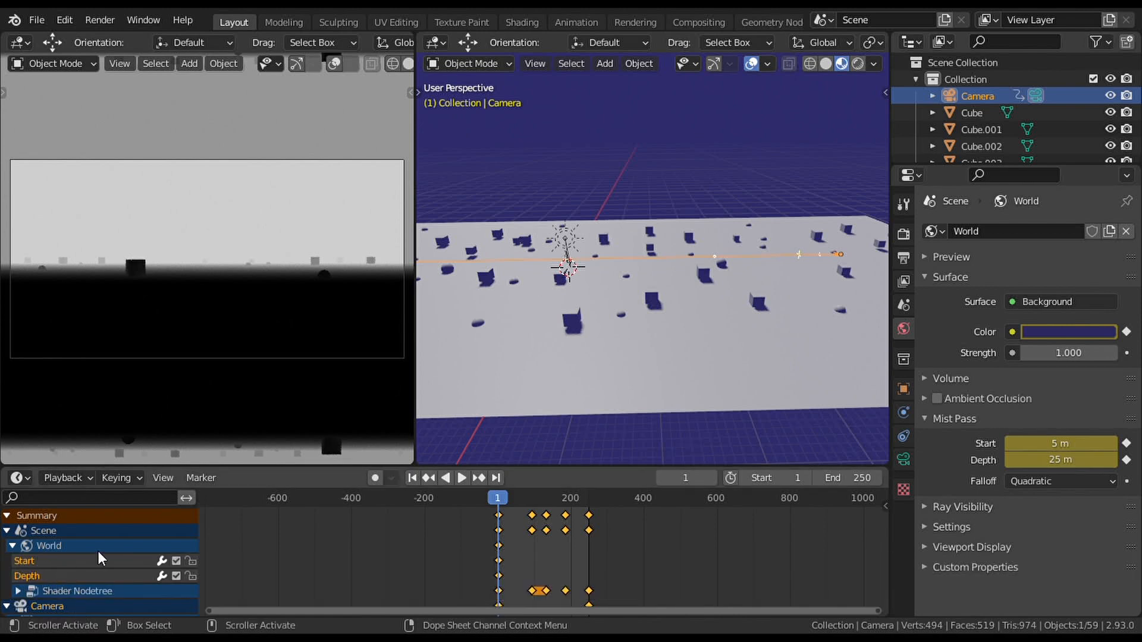
- At frame 45, set the mist start to 0 m and depth to 23 m, and keyframe both values
key("space")
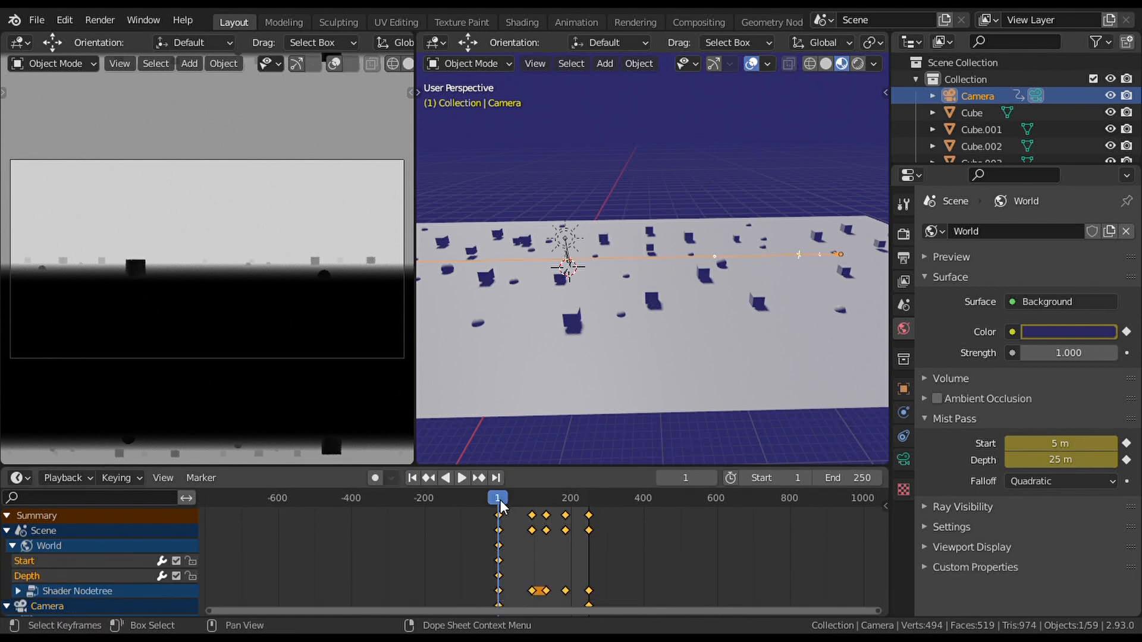
key("space")
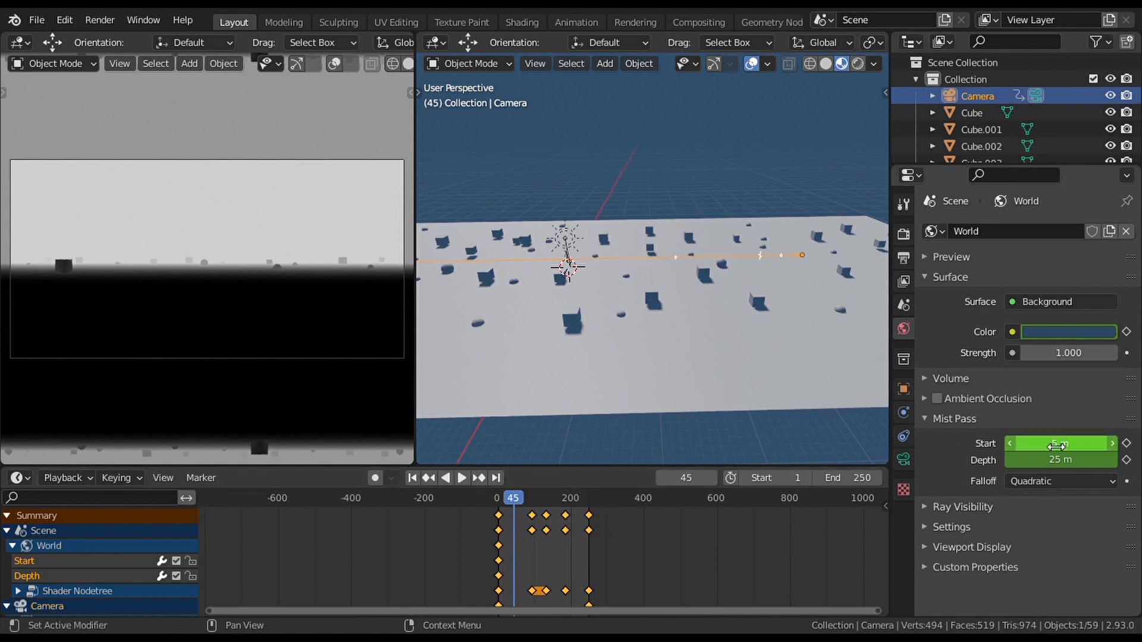
left_click_drag(1056, 445, 1033, 460)
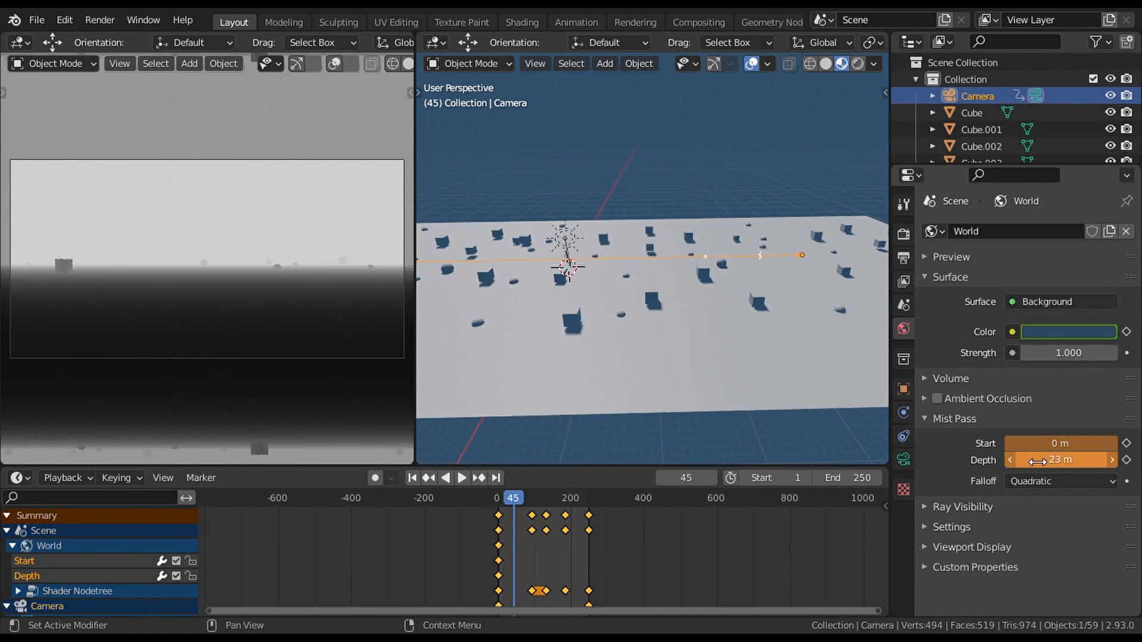
key("i")
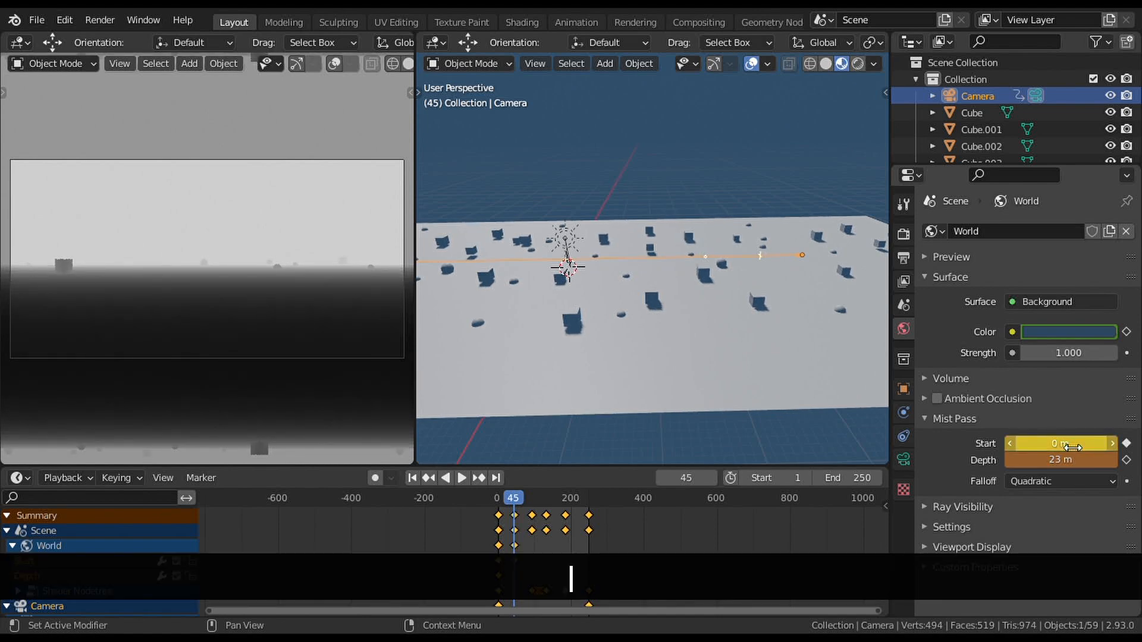
key("i")
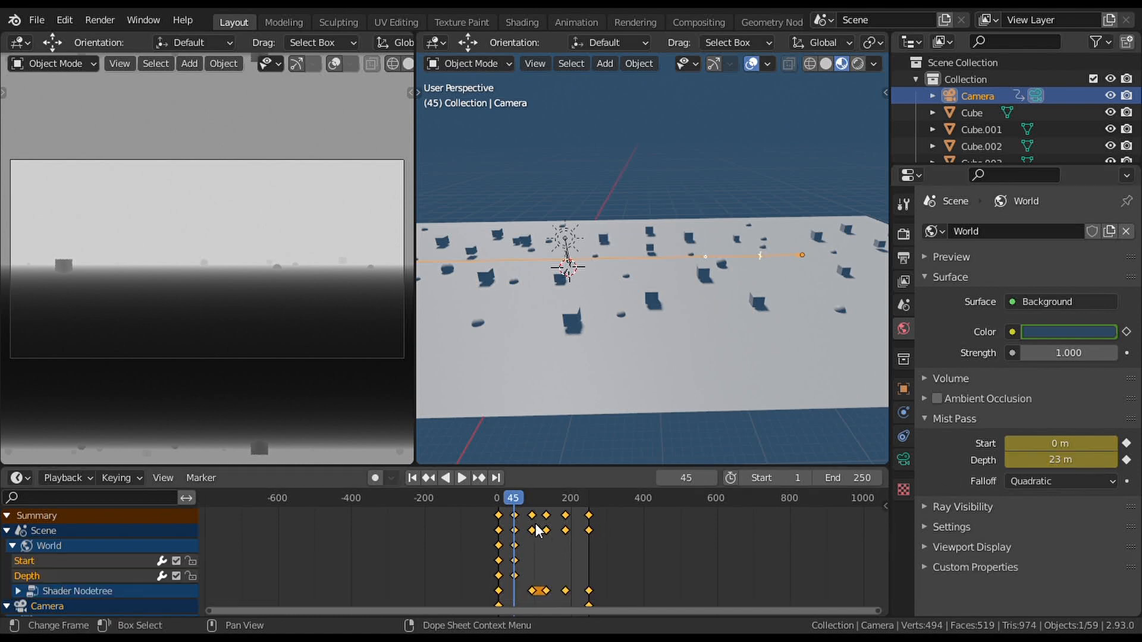
- At frame 167, set the mist start to 4 m and depth to 16 m, and keyframe both values
left_click_drag(537, 497, 558, 499)
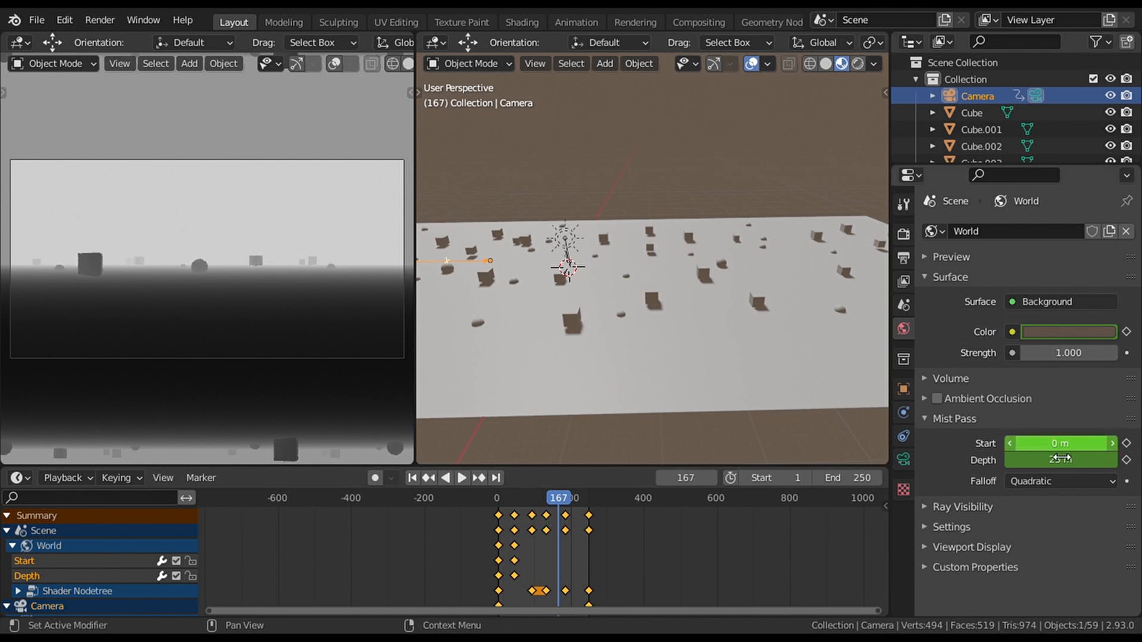
left_click_drag(1050, 446, 1030, 466)
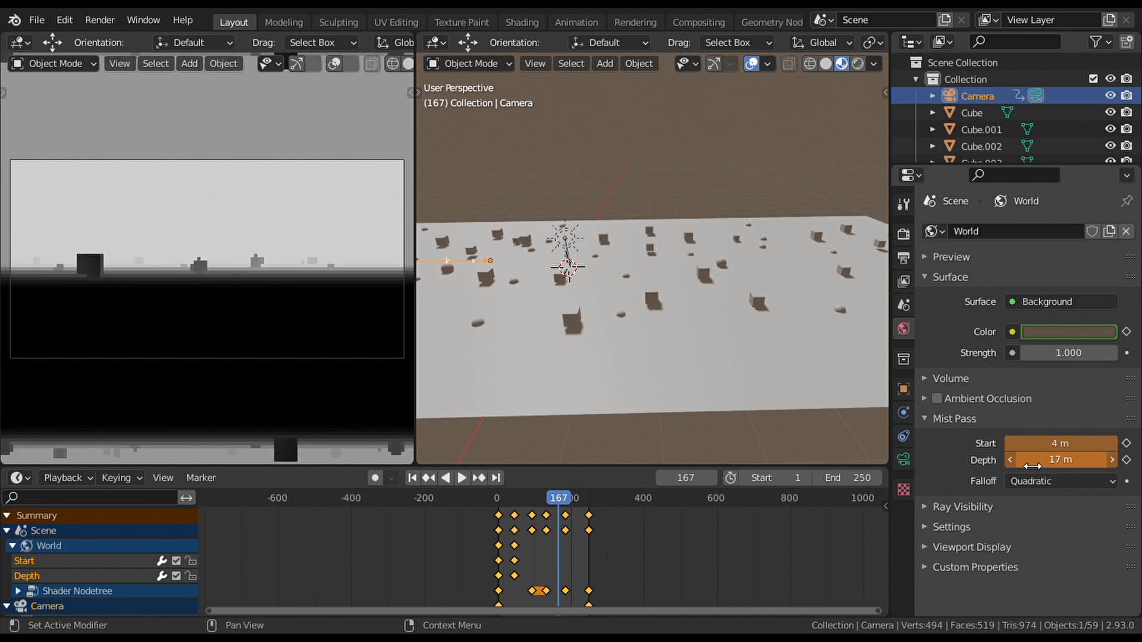
key("i")
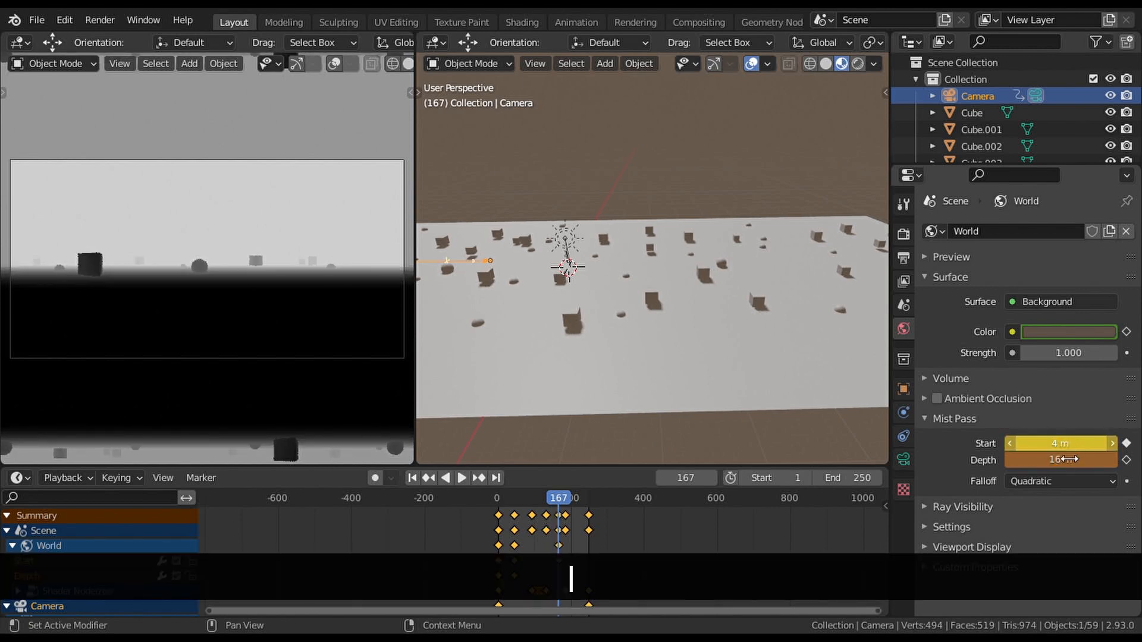
key("i")
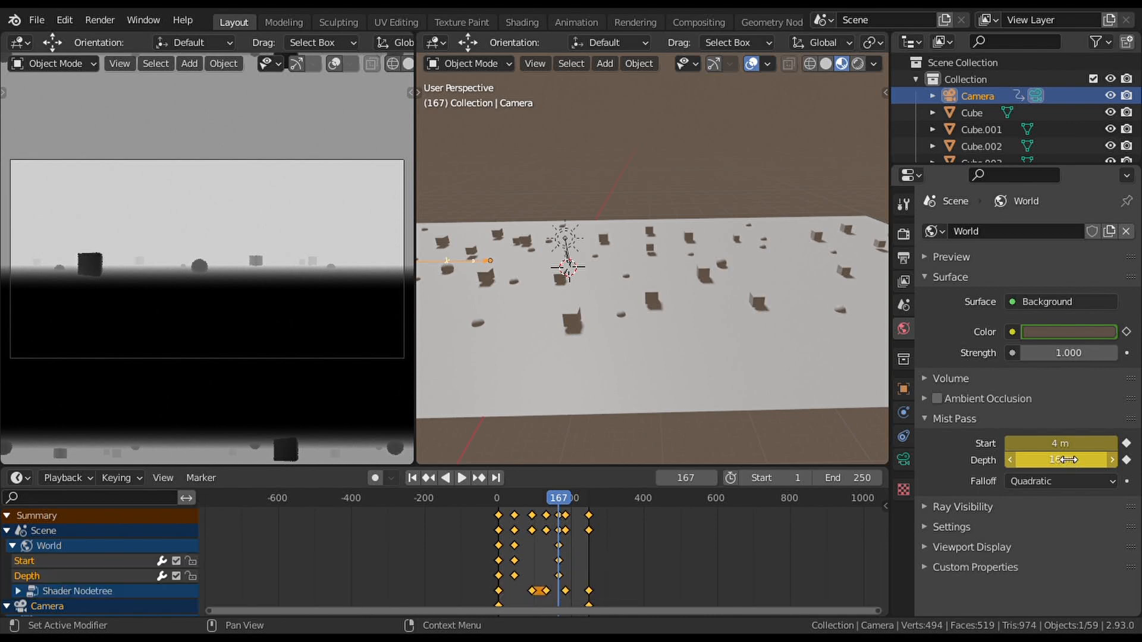
- Return to the beginning of the timeline and play the animation to review the changing mist
left_click(497, 499)
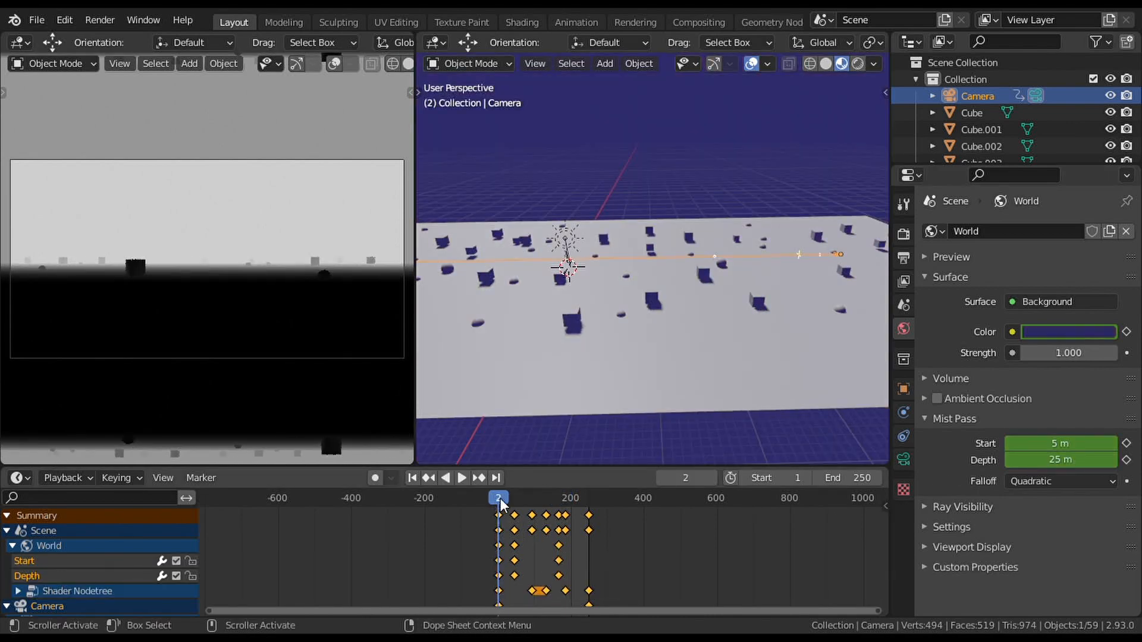
key("space")
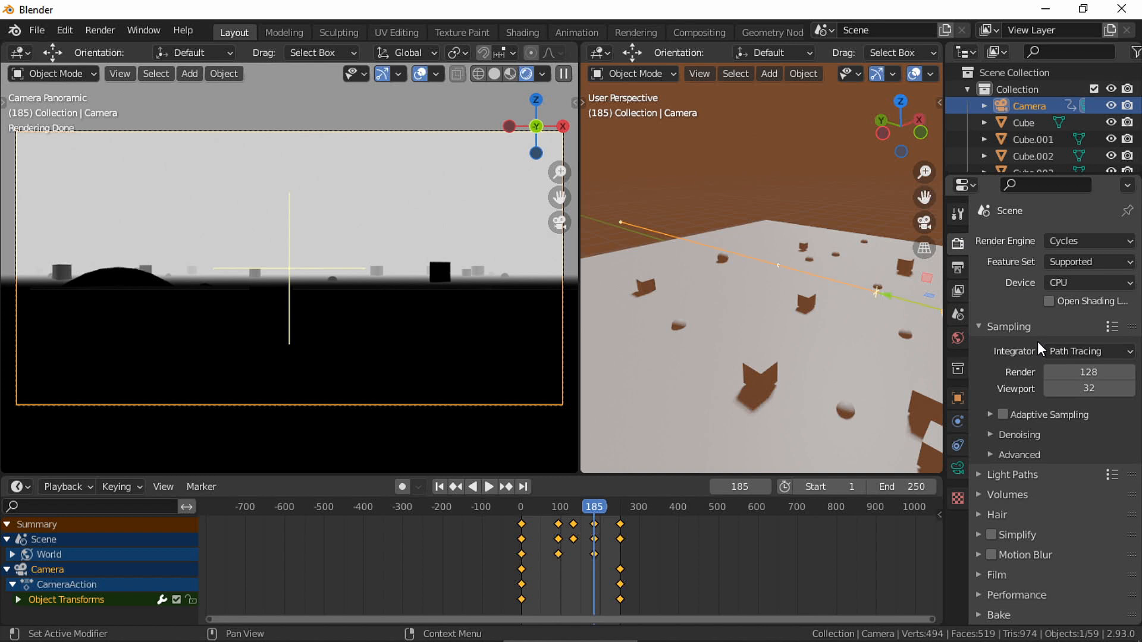
- Set the render output to the EXR 1 folder with the file name EXR1_
left_click(959, 269)
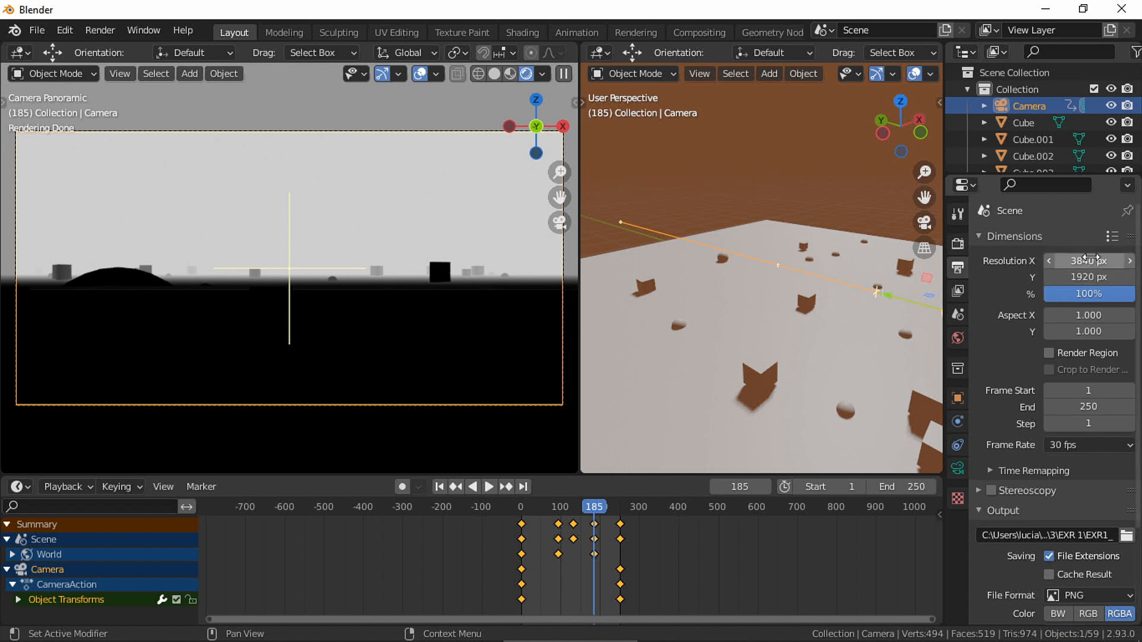
scroll(1139, 476, "down", 2)
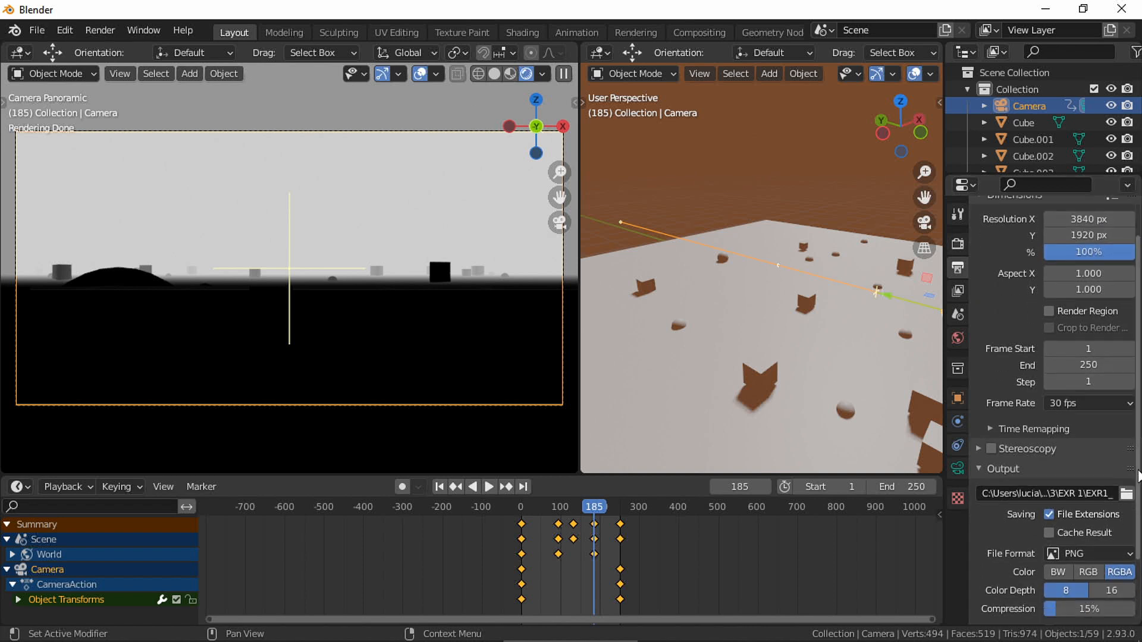
scroll(1139, 476, "down", 4)
left_click(1126, 418)
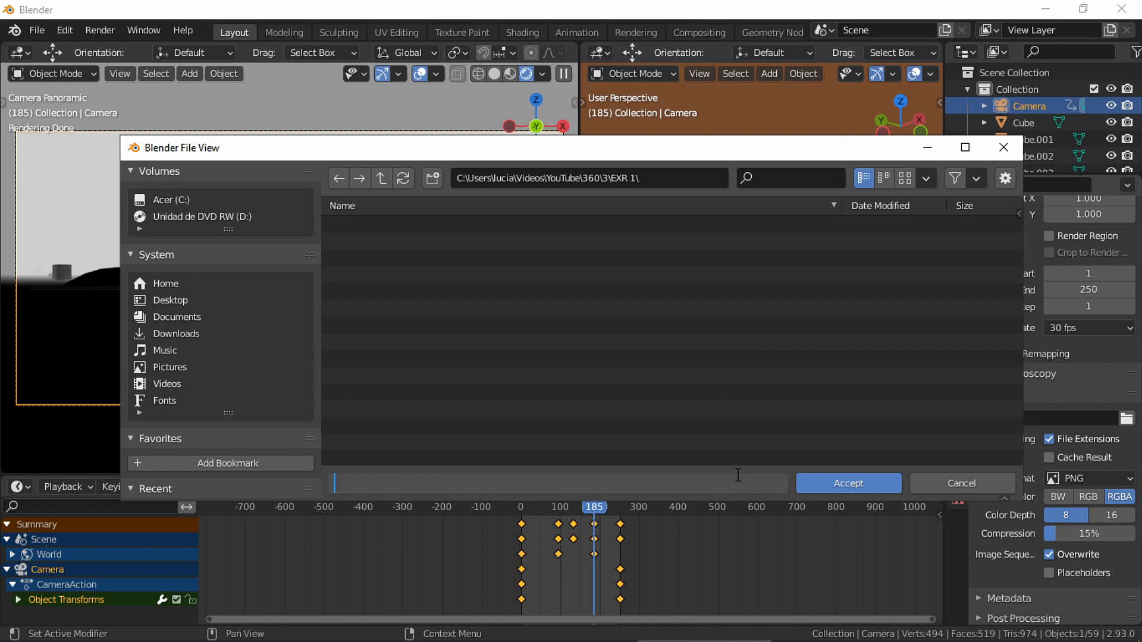
key("Caps_Lock")
type("EXR")
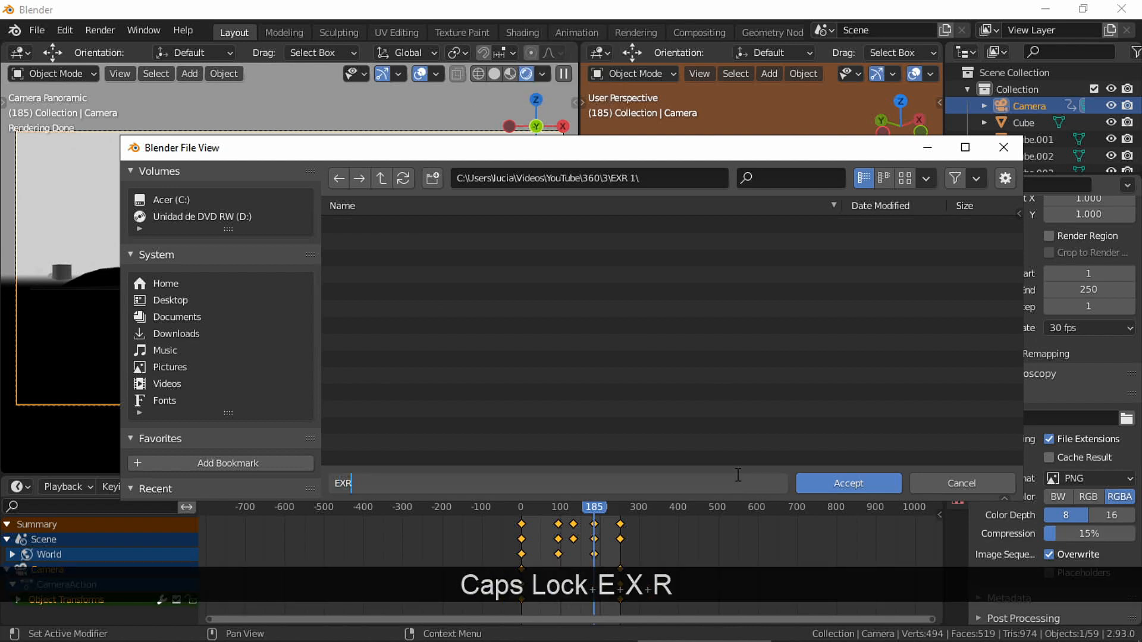
type("1_")
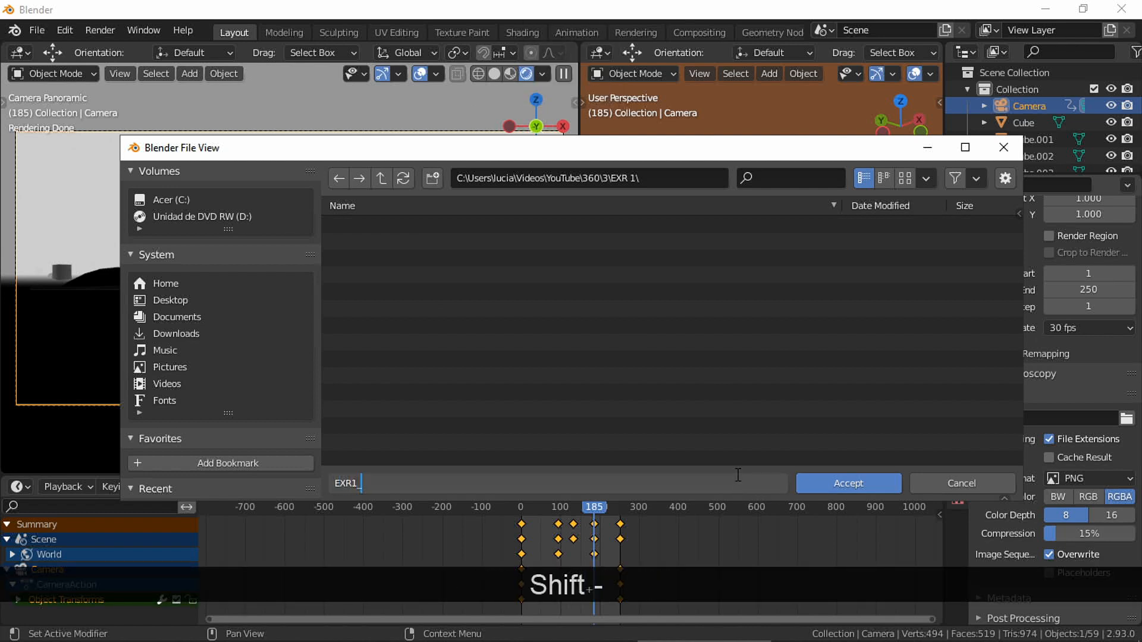
left_click(849, 480)
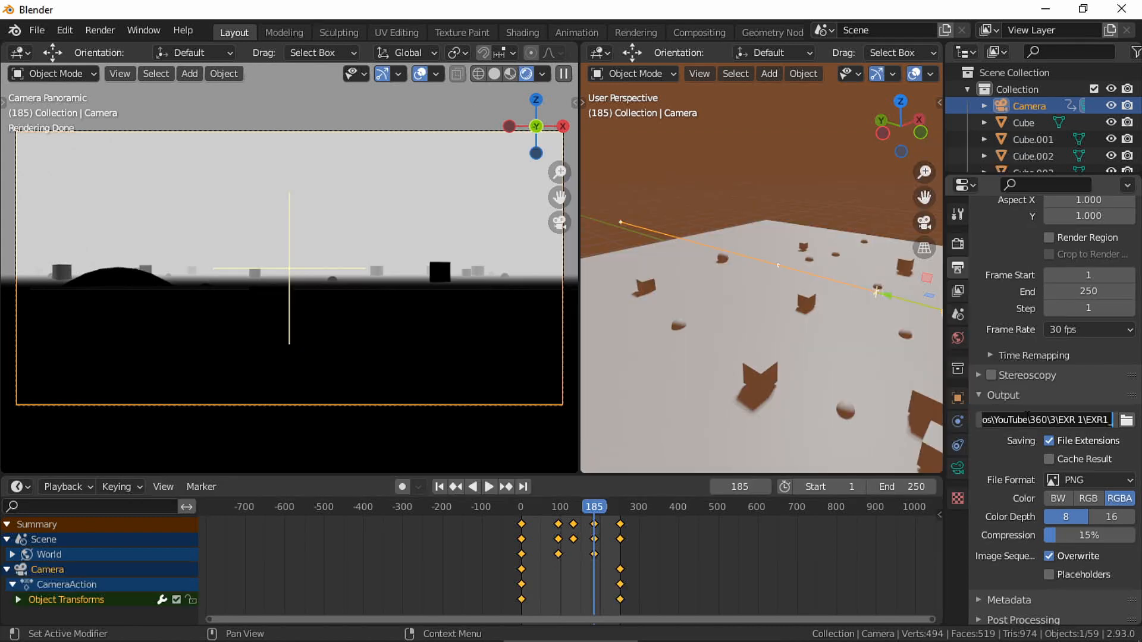
- Set the output file format to OpenEXR MultiLayer with RGB color and Float (Half) color depth
left_click(1096, 479)
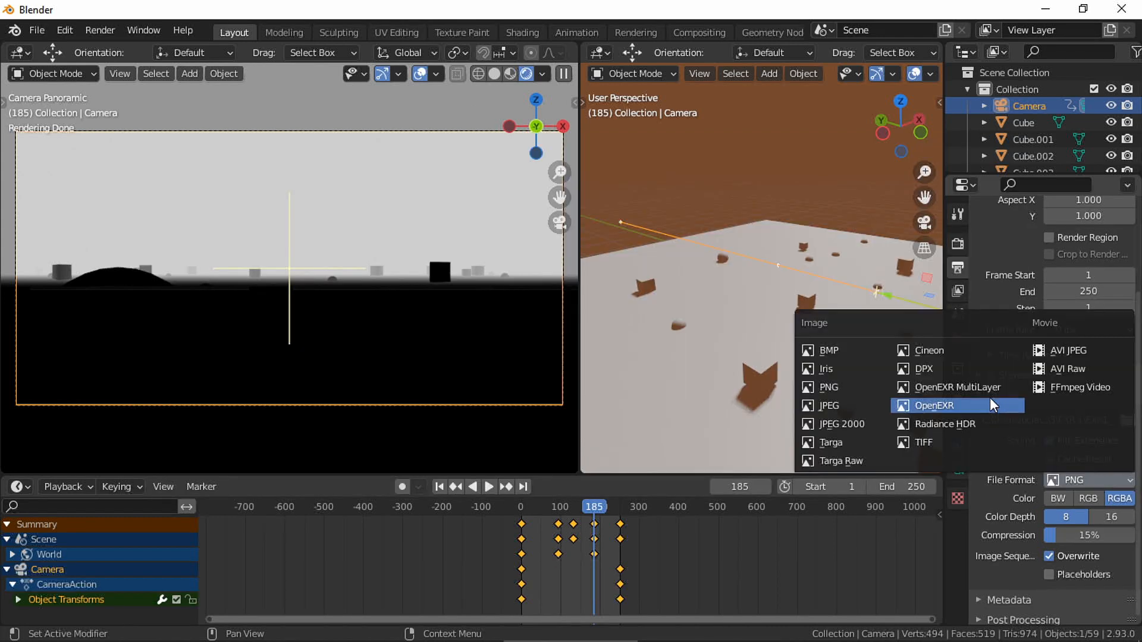
left_click(992, 388)
left_click(1086, 498)
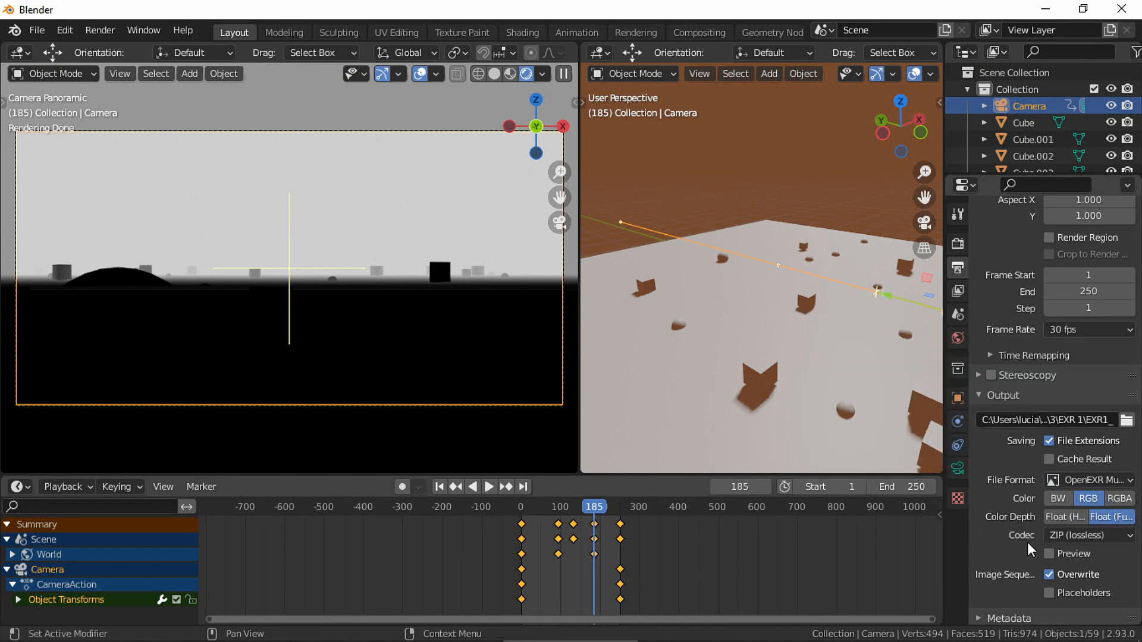
scroll(1094, 511, "down", 1)
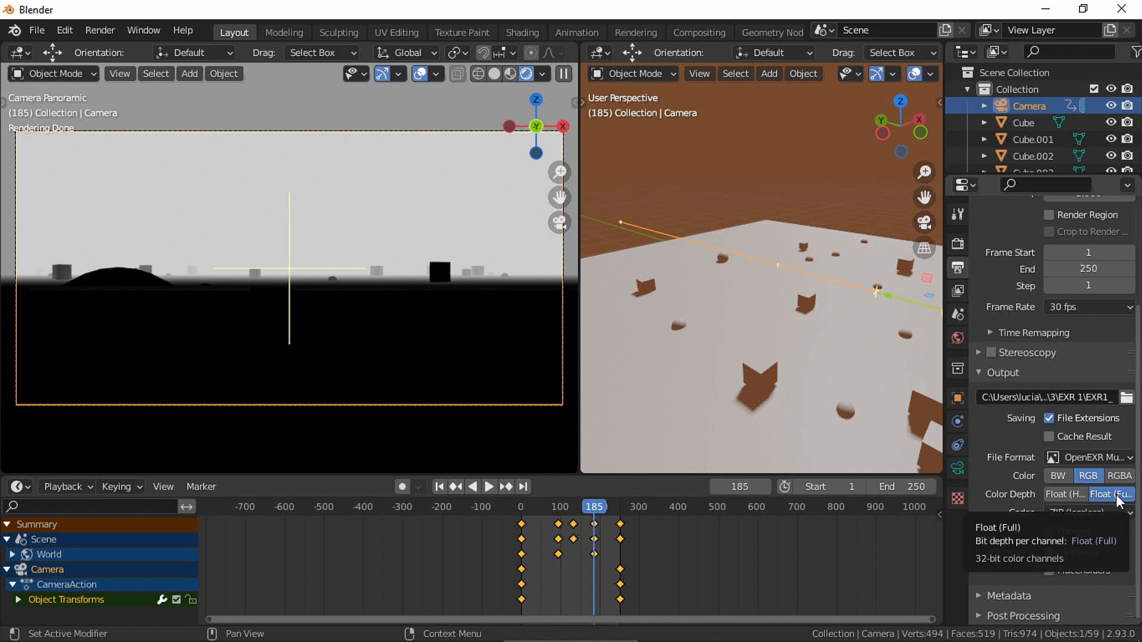
left_click(1073, 494)
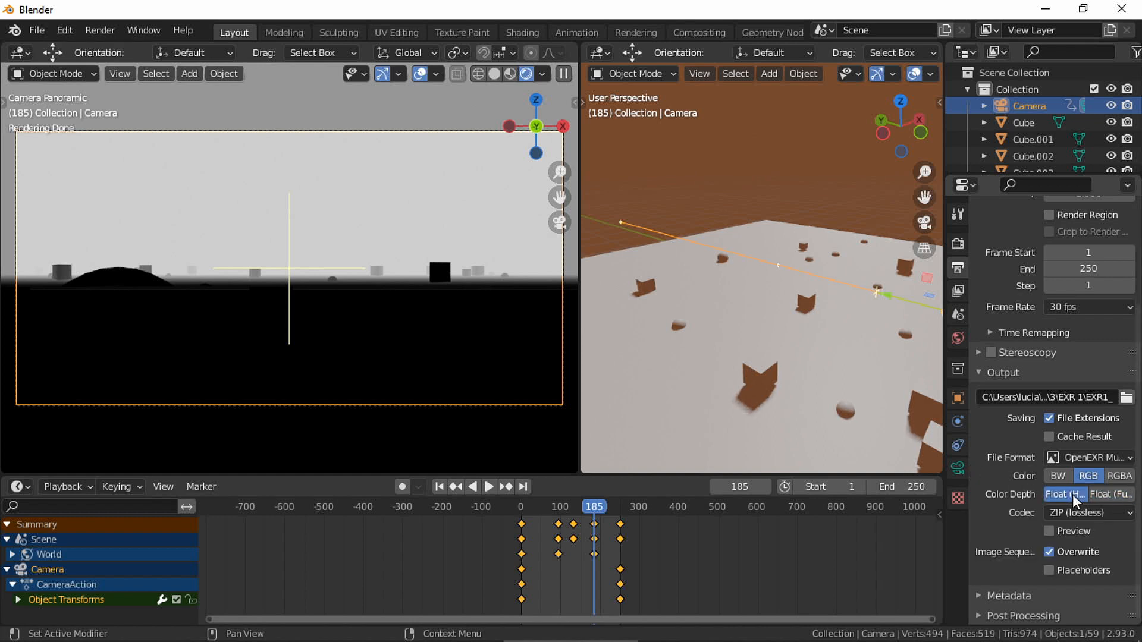
left_click_drag(939, 373, 890, 376)
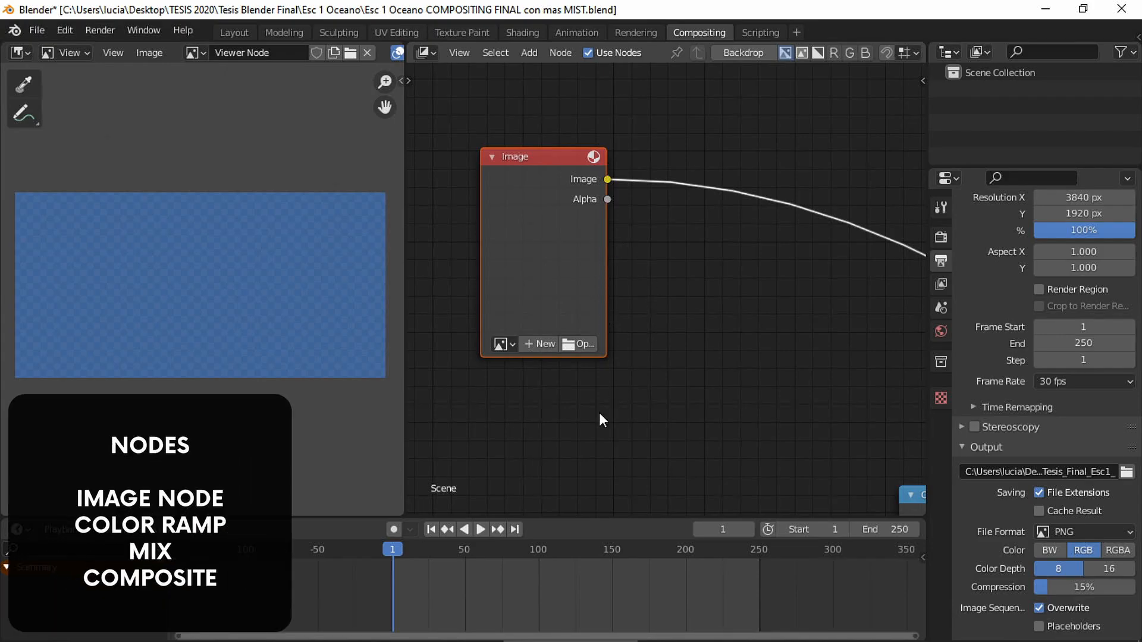
- Load the sequence EXR1_0001.exr to EXR1_0250.exr from the EXR 1 folder into the compositor's Image node
left_click(583, 346)
left_click(376, 227)
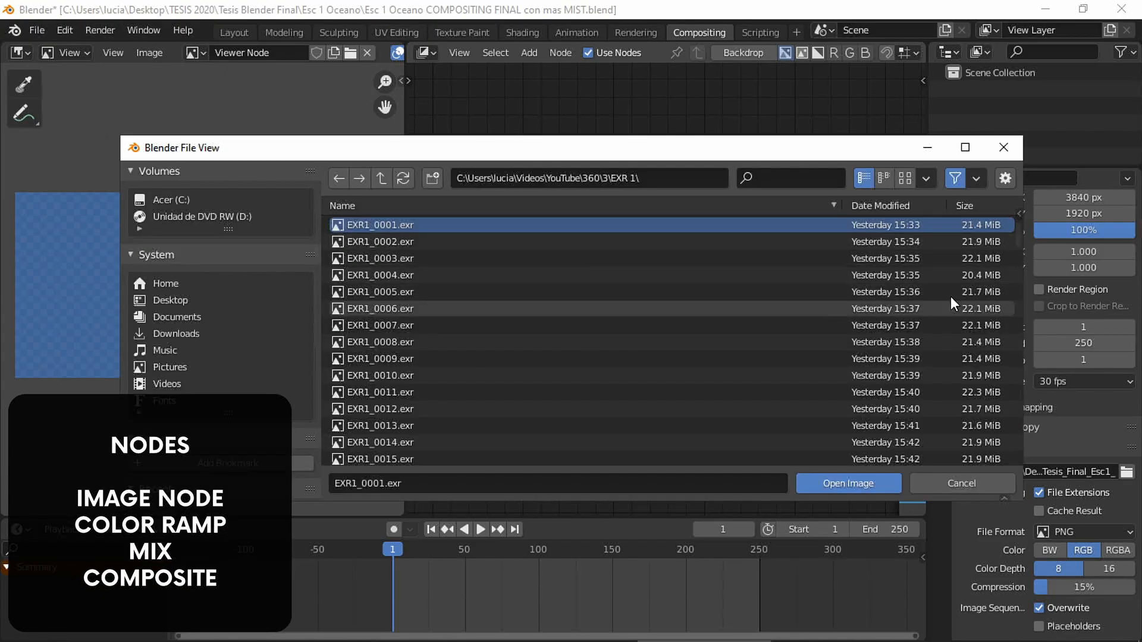
scroll(1017, 238, "down", 6)
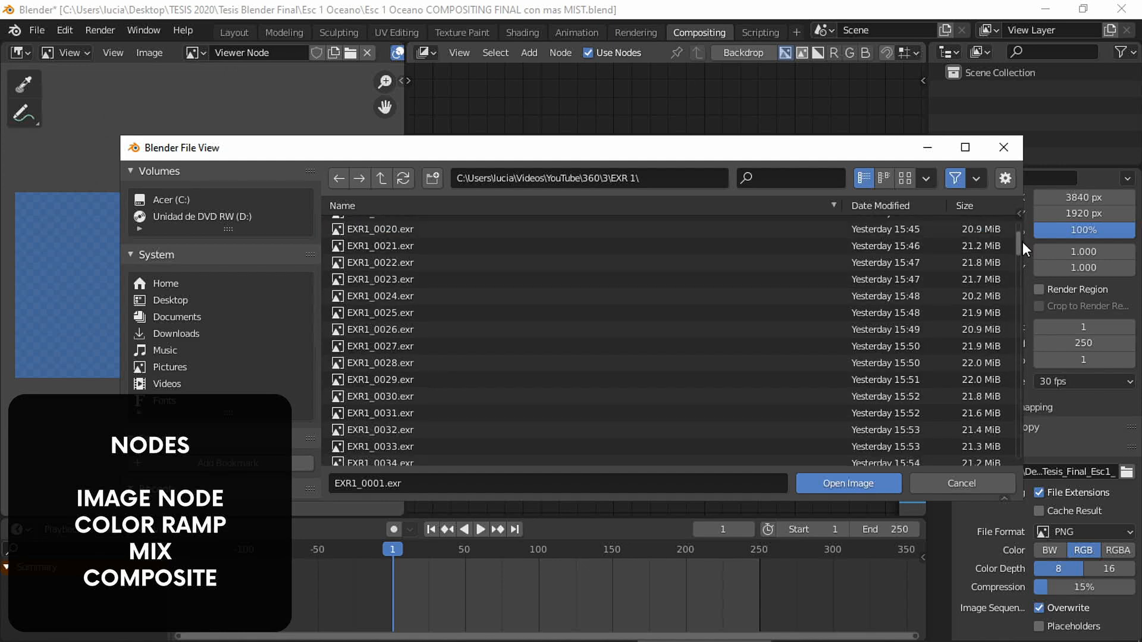
left_click_drag(1019, 242, 969, 477)
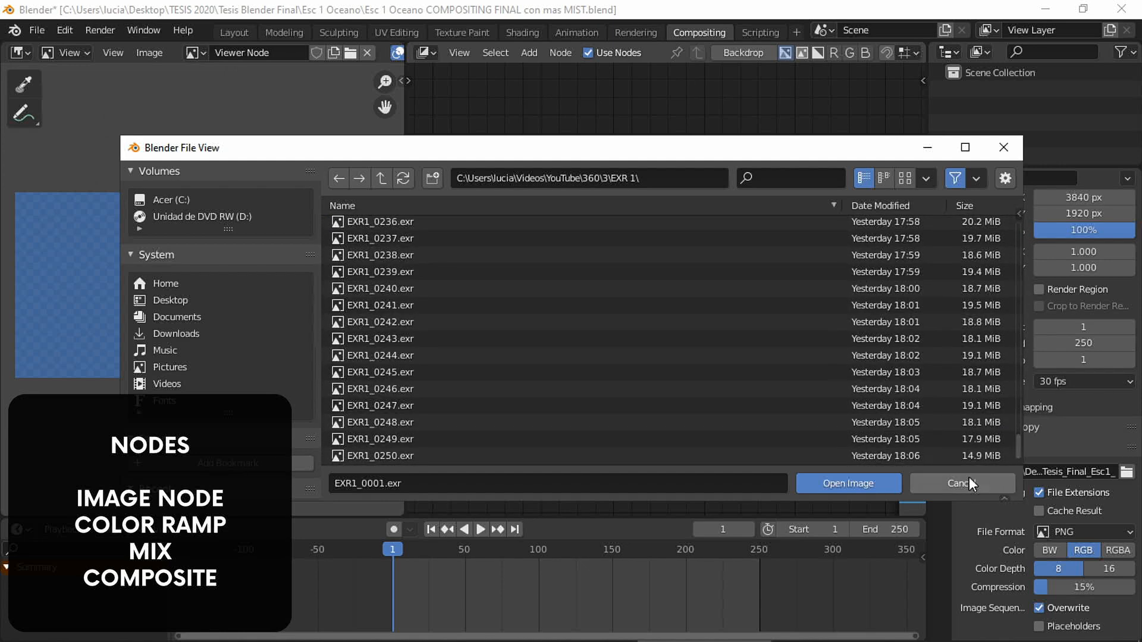
left_click(457, 456, "shift")
left_click(820, 483)
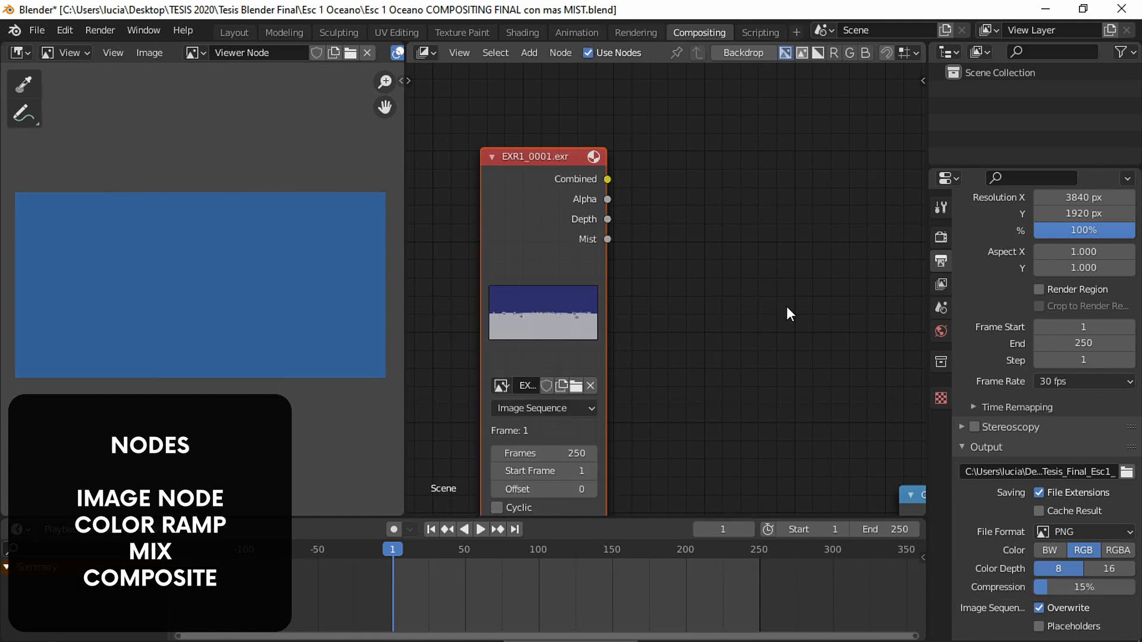
- Connect the image sequence node's Mist output to the ColorRamp node's Fac input
key("g")
middle_click_drag(809, 325, 627, 327)
middle_click_drag(718, 300, 683, 340, "ctrl")
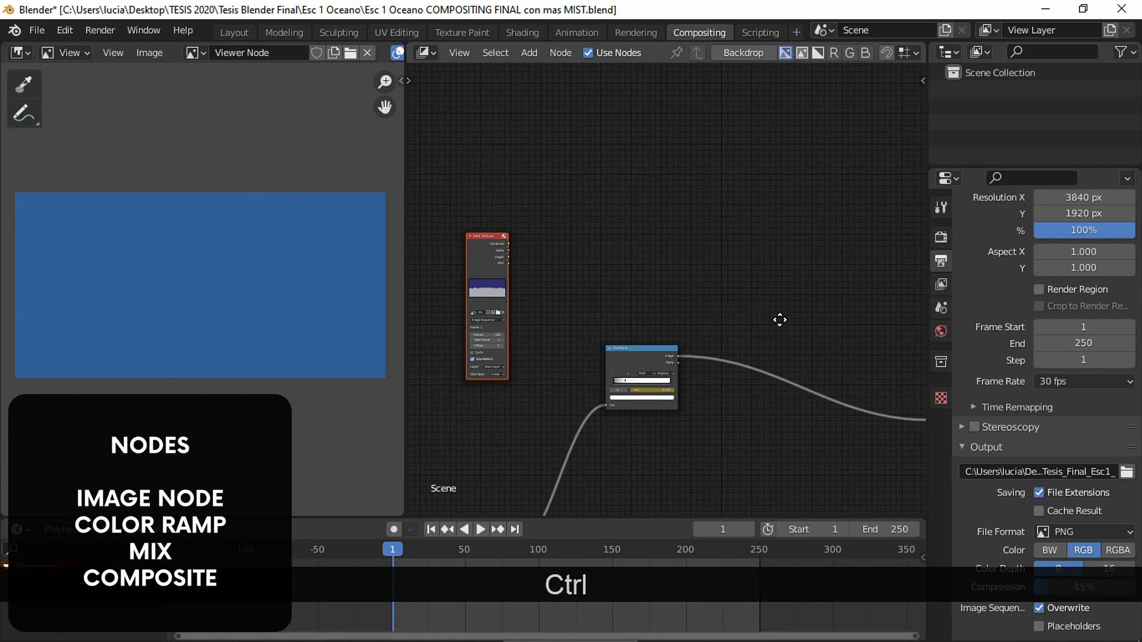
middle_click_drag(779, 319, 798, 270)
left_click_drag(523, 185, 725, 479)
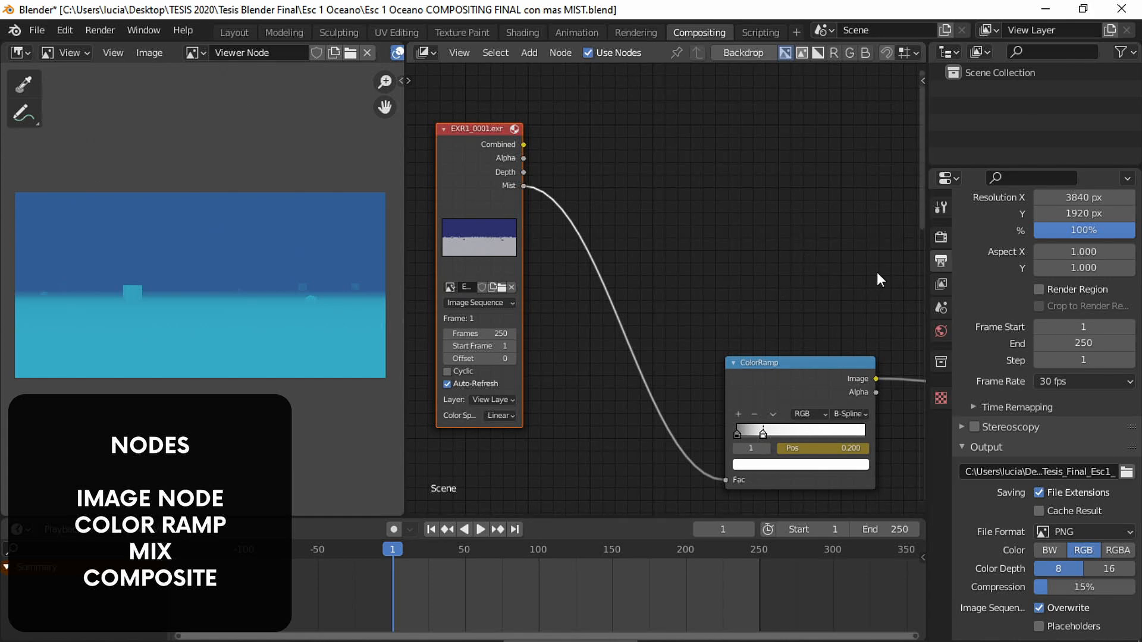
- Connect the image sequence node's Combined output to the first Image input of the Mix node
middle_click_drag(876, 281, 831, 281)
middle_click_drag(729, 267, 760, 285)
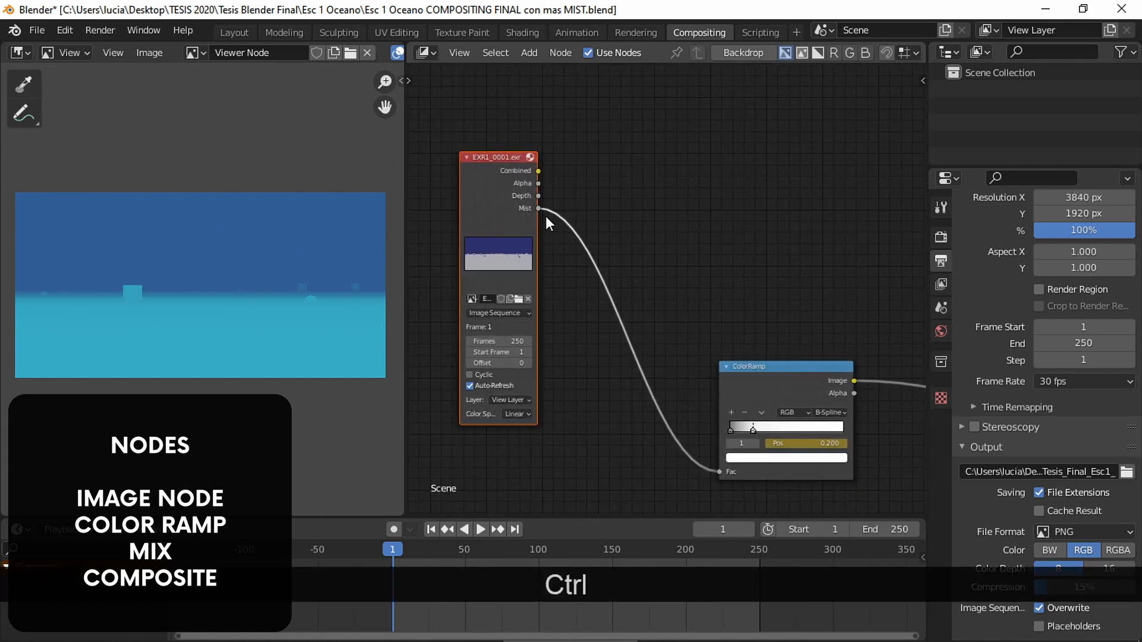
middle_click_drag(916, 289, 483, 228)
middle_click_drag(726, 290, 568, 259)
middle_click_drag(657, 316, 600, 262, "ctrl")
middle_click_drag(600, 262, 835, 304)
middle_click_drag(715, 247, 710, 267, "ctrl")
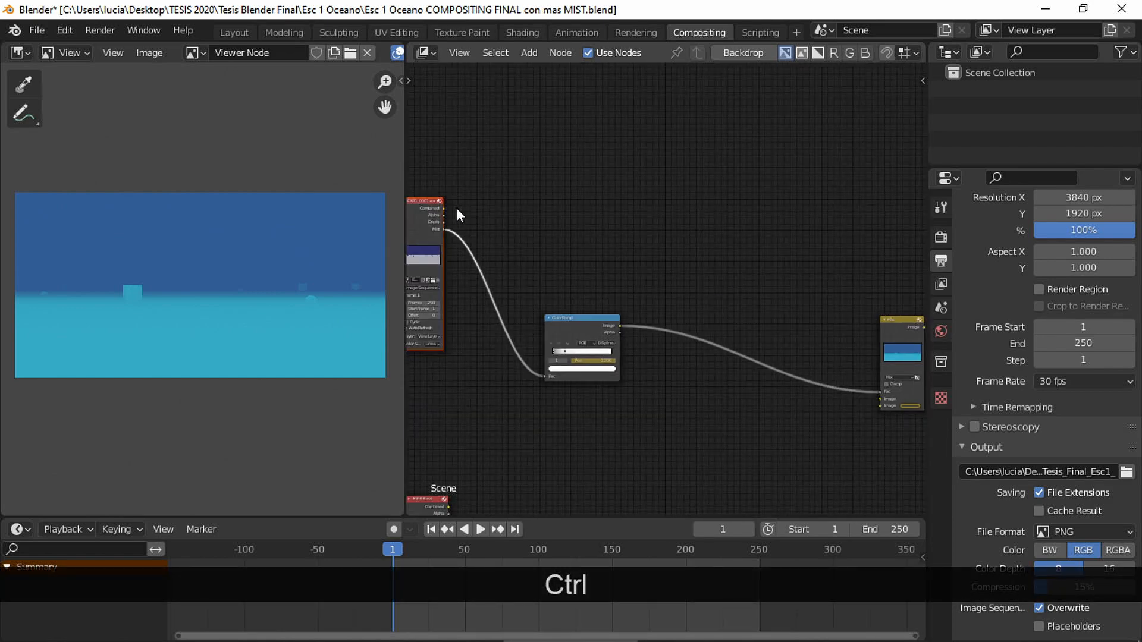
left_click_drag(443, 209, 876, 400)
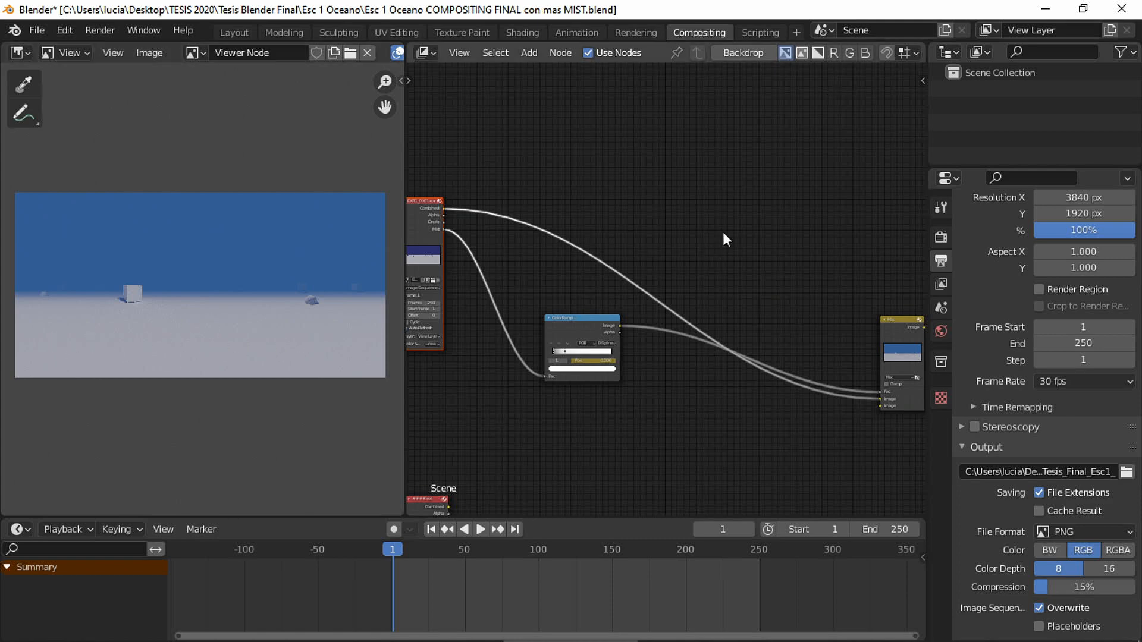
- At frame 1, set the ColorRamp's white stop position to 0.014 and keyframe it
middle_click_drag(644, 260, 736, 250)
middle_click_drag(725, 260, 757, 171, "ctrl")
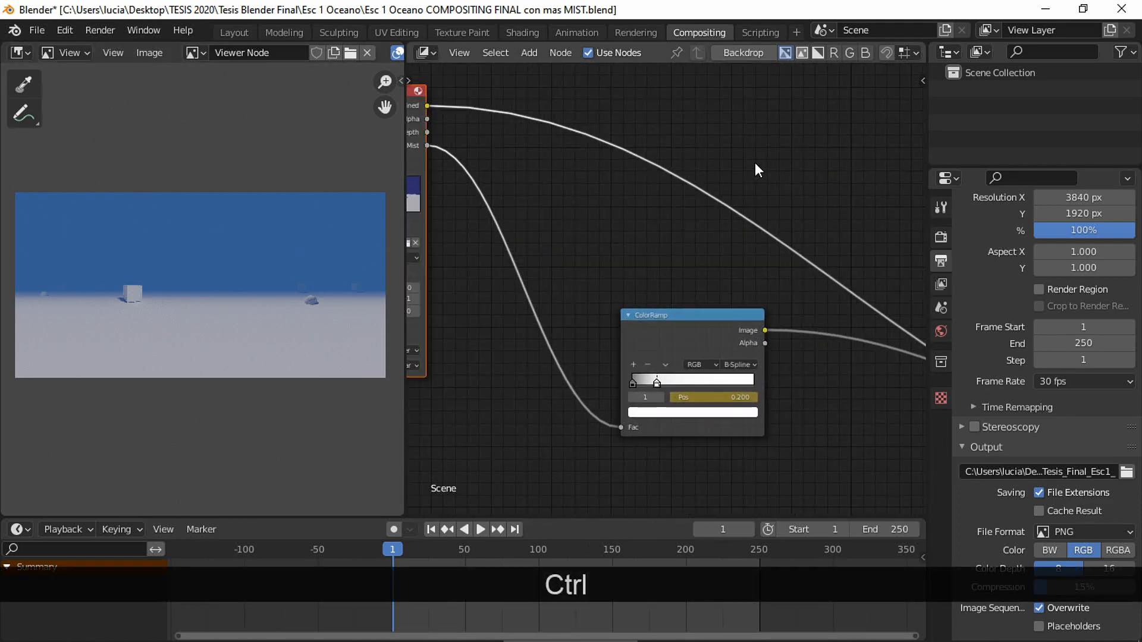
mouse_move(583, 269)
middle_mouse_down()
mouse_move(655, 272)
mouse_move(605, 267)
middle_mouse_up()
middle_click_drag(677, 271, 640, 242)
middle_click_drag(669, 259, 676, 232, "ctrl")
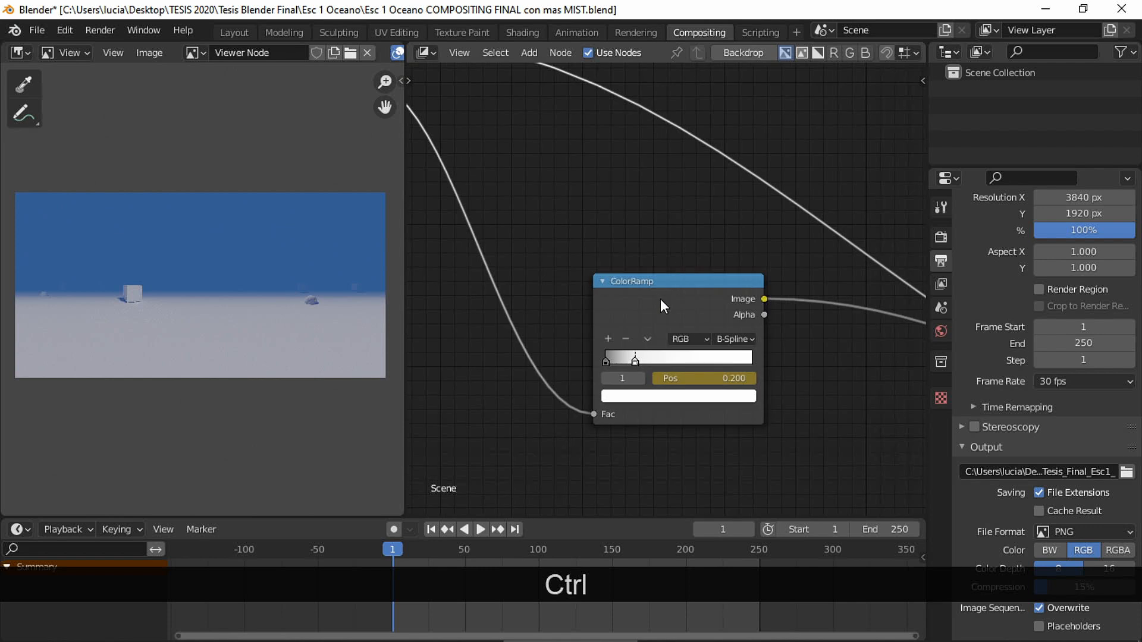
left_click(661, 297)
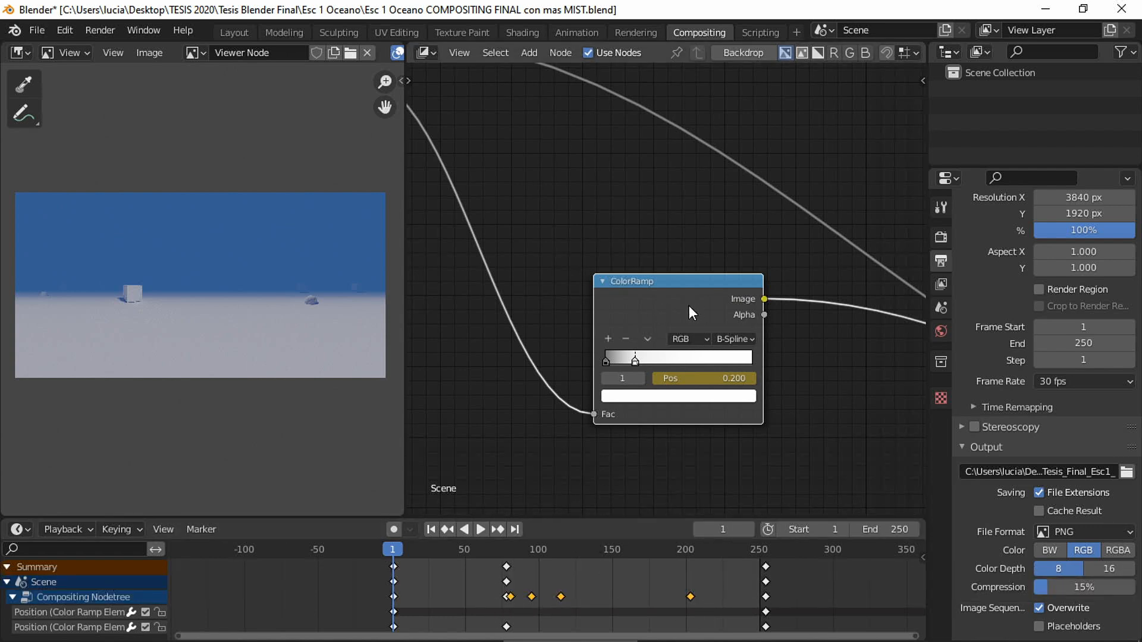
middle_click_drag(688, 305, 674, 273, "ctrl")
left_click_drag(624, 351, 589, 357)
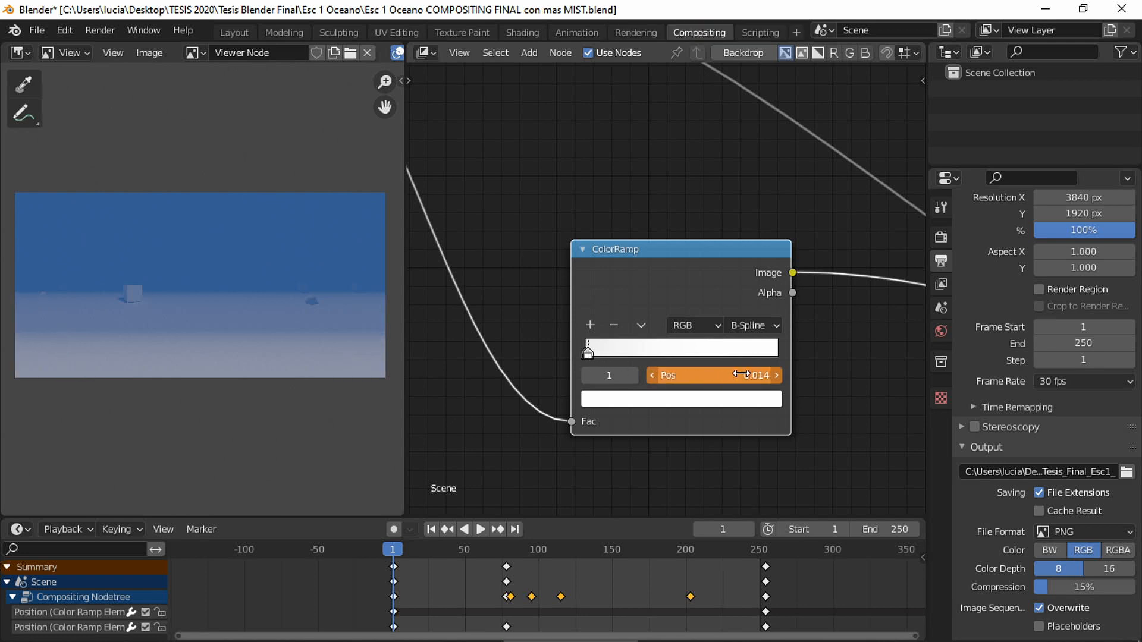
key("i")
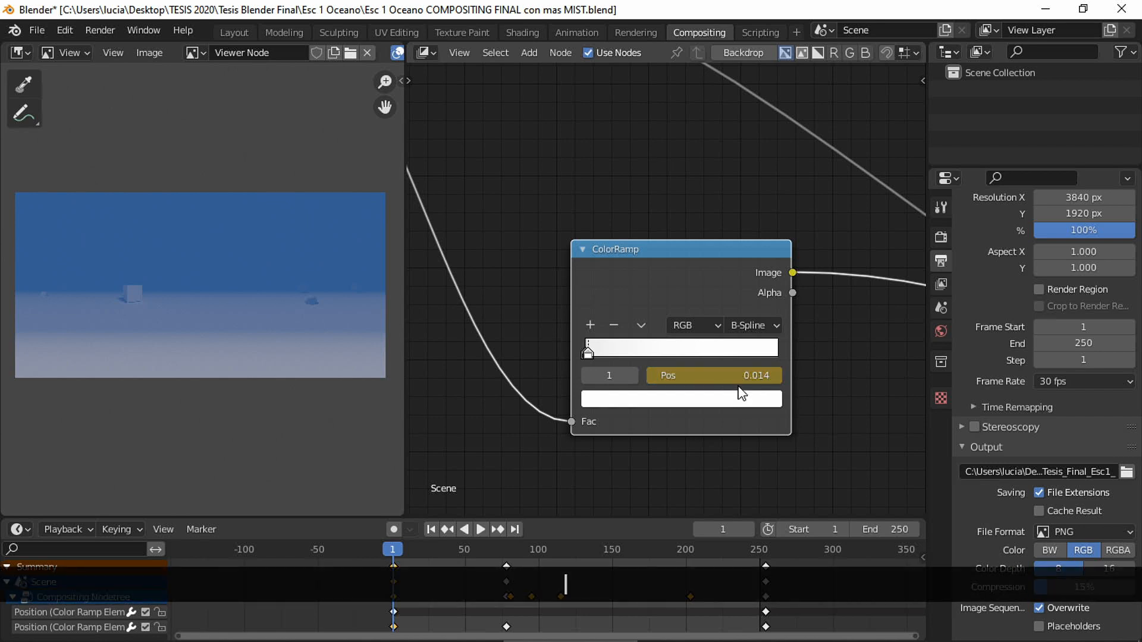
- Move the ColorRamp's white stop to position 0.045, and keyframe the black stop's position at 0.000 on frame 1
middle_click_drag(609, 349, 595, 357, "ctrl")
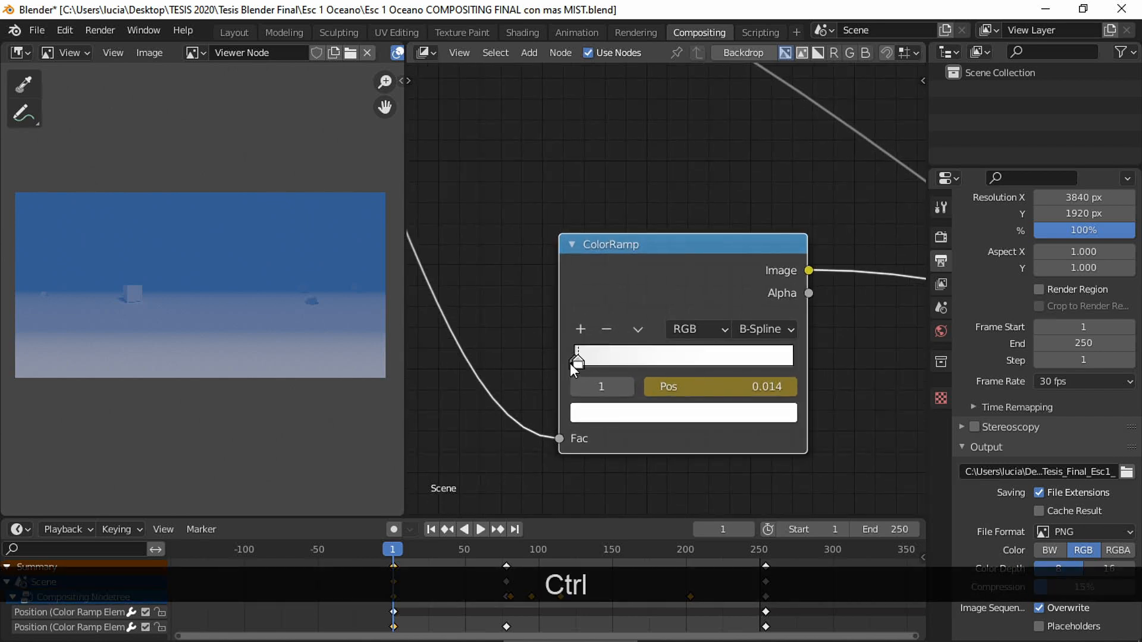
mouse_move(570, 363)
left_mouse_down()
mouse_move(602, 364)
mouse_move(591, 364)
left_mouse_up()
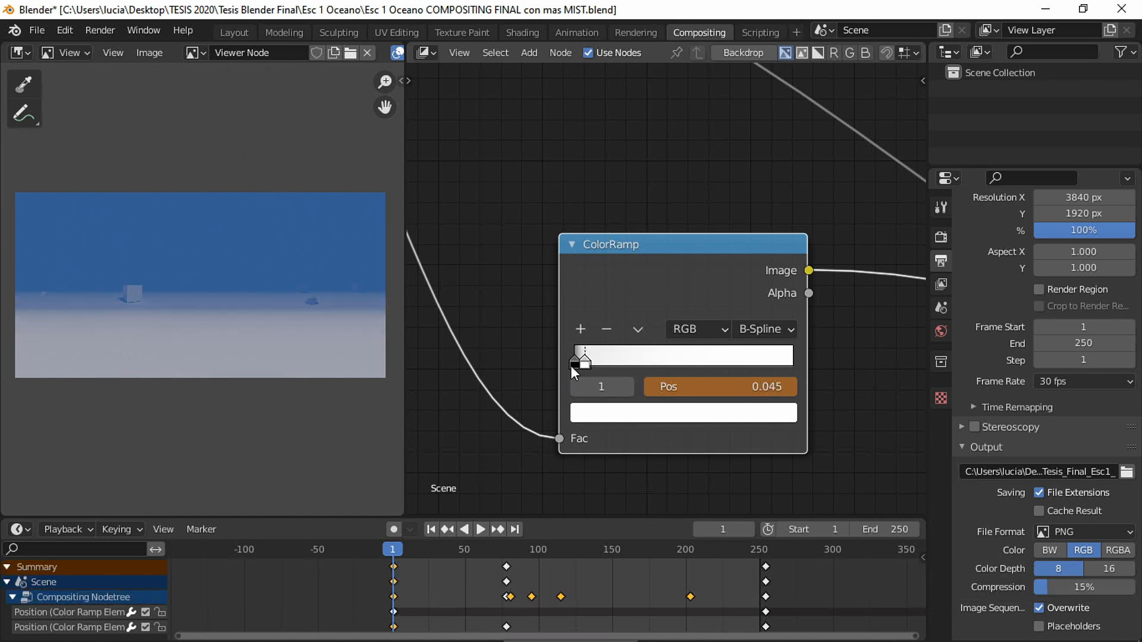
left_click(569, 365)
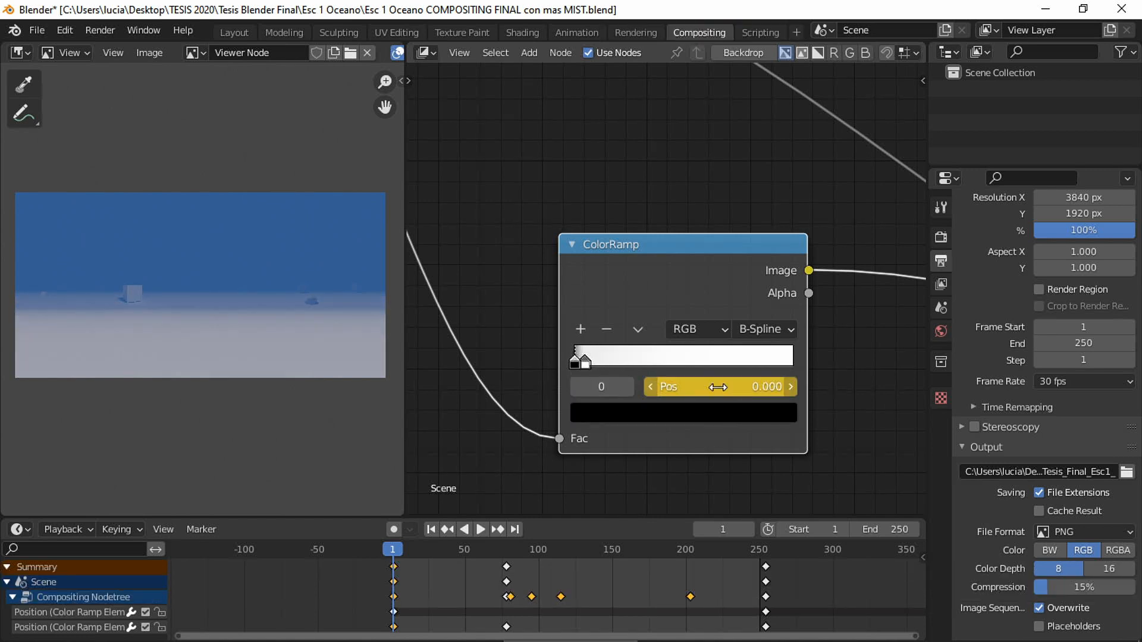
key("i")
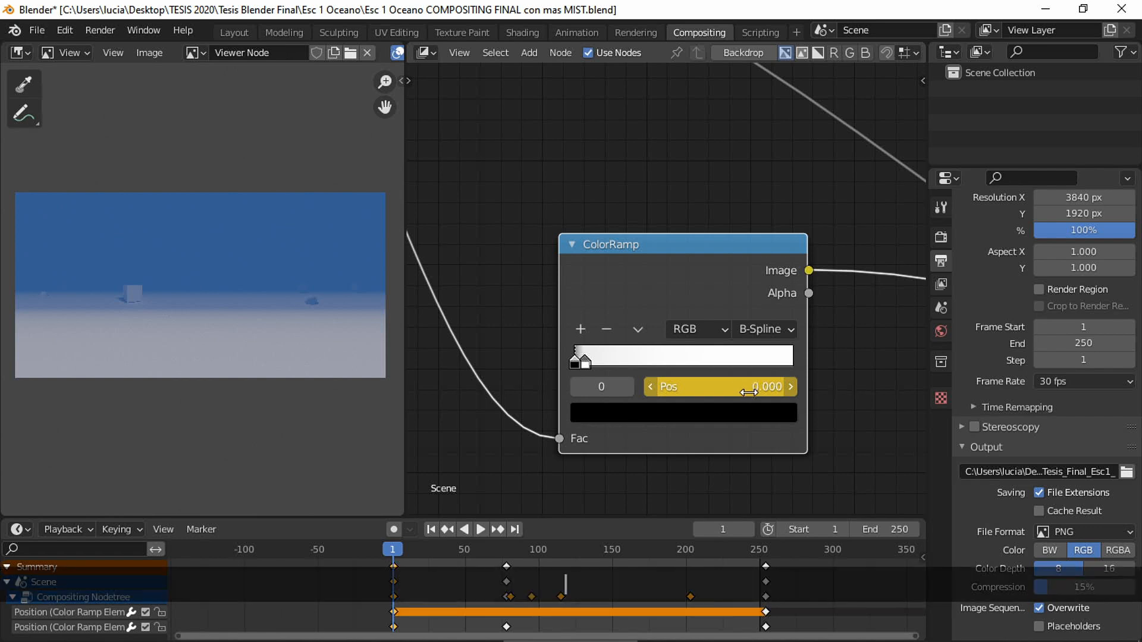
- Check the ColorRamp's white stop position at the frame 78 keyframe and preview the composite at frame 67
left_click(499, 529)
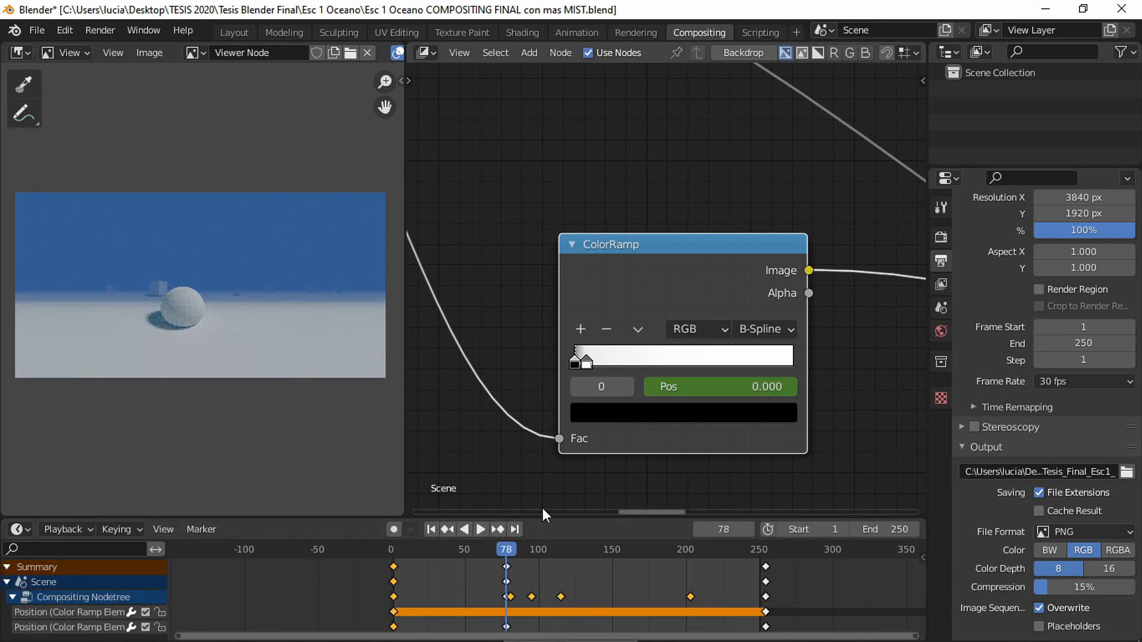
left_click(589, 363)
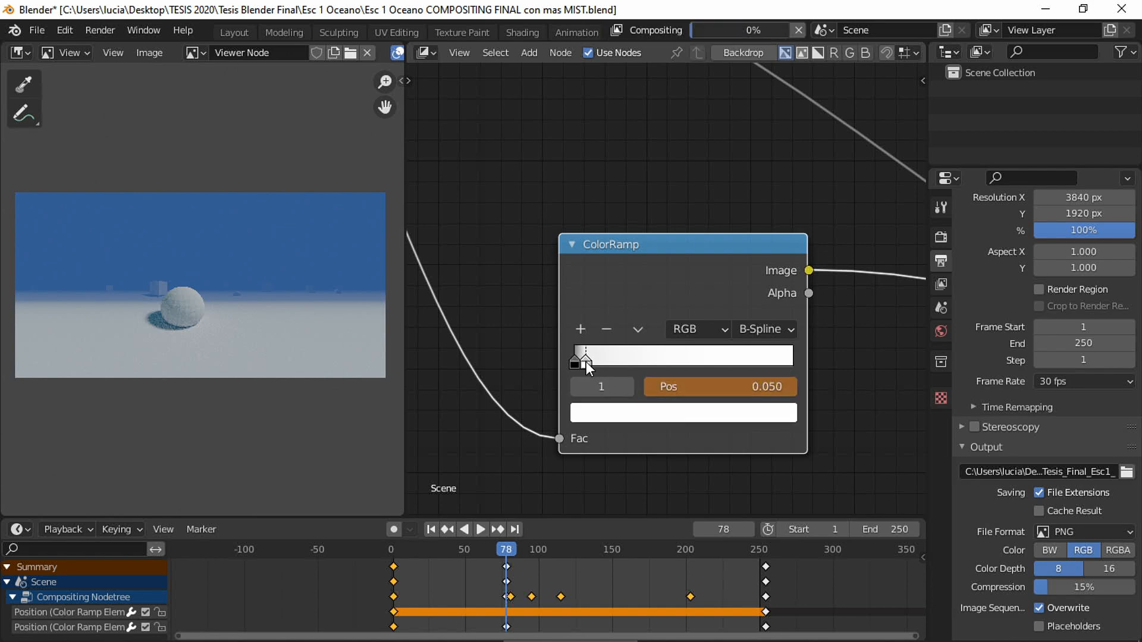
left_click(489, 548)
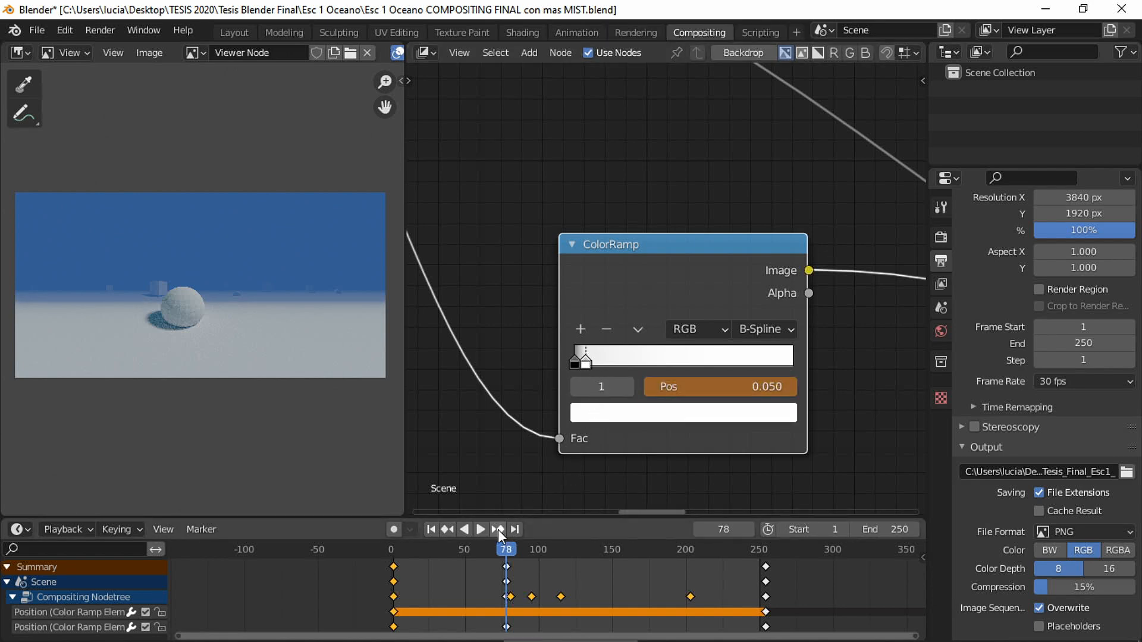
- Disconnect the link from the Mix node's first Image input
scroll(503, 317, "down", 2)
scroll(503, 317, "down", 1)
middle_click_drag(522, 229, 597, 288)
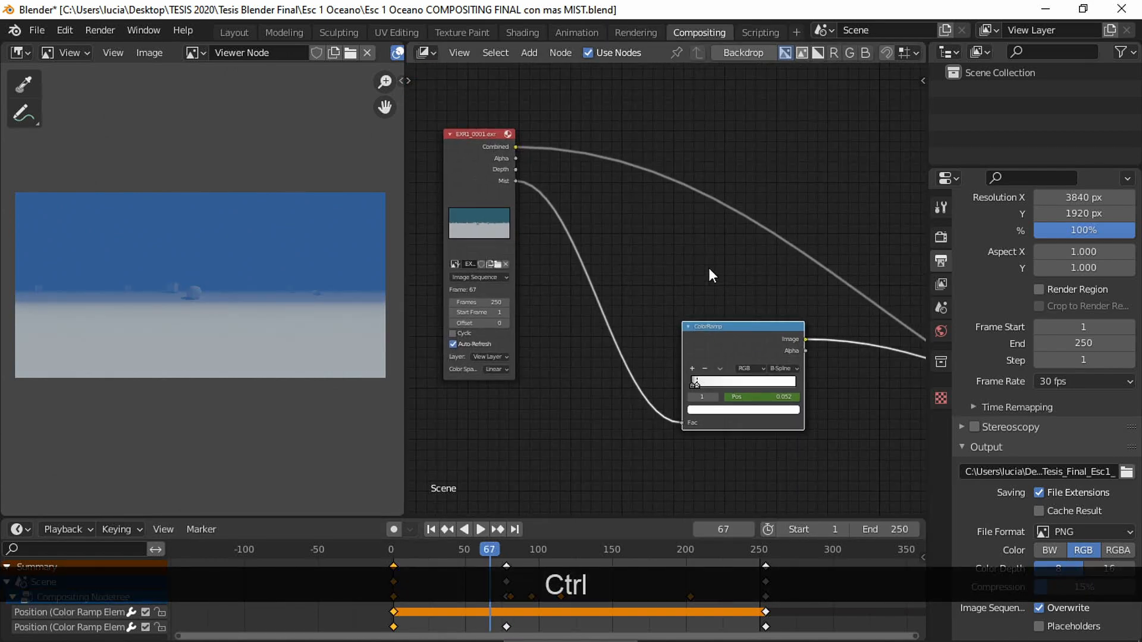
scroll(655, 240, "down", 10, "ctrl")
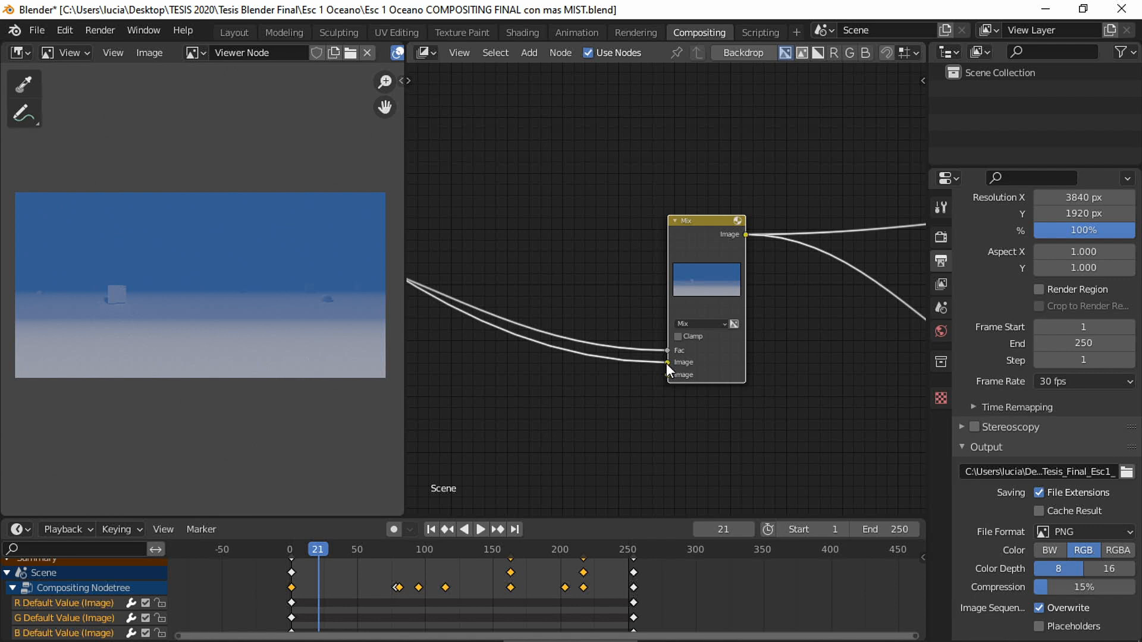
left_click_drag(666, 363, 612, 377)
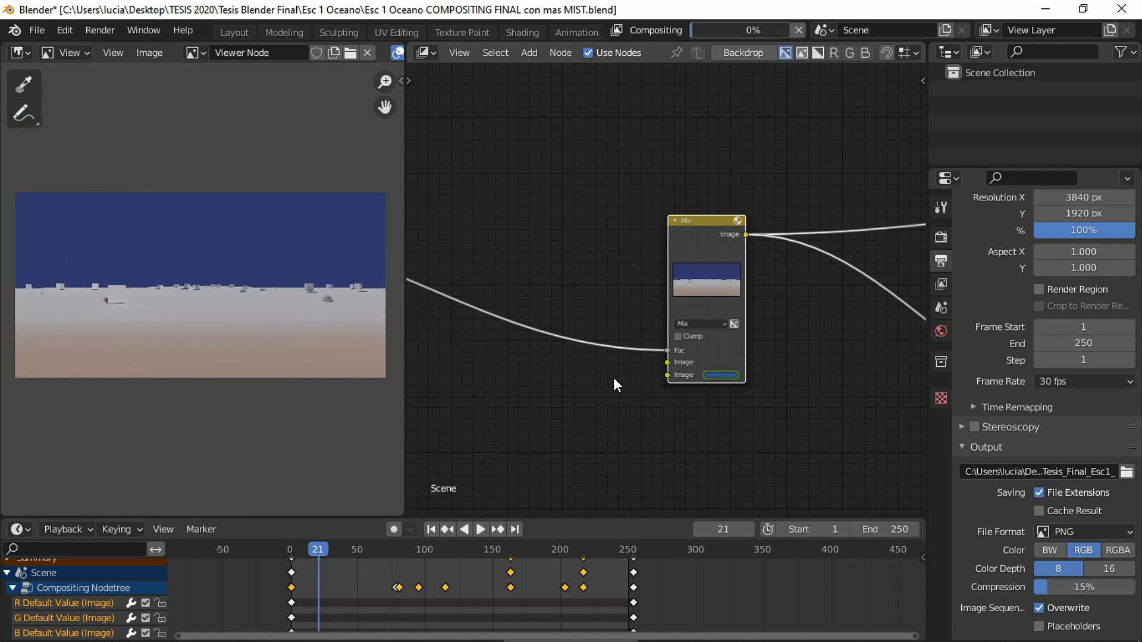
- At frame 21, set the Mix node's second Image color to teal (H 0.535, S 0.988, V 0.288) and keyframe it
middle_click_drag(807, 406, 686, 409, "ctrl")
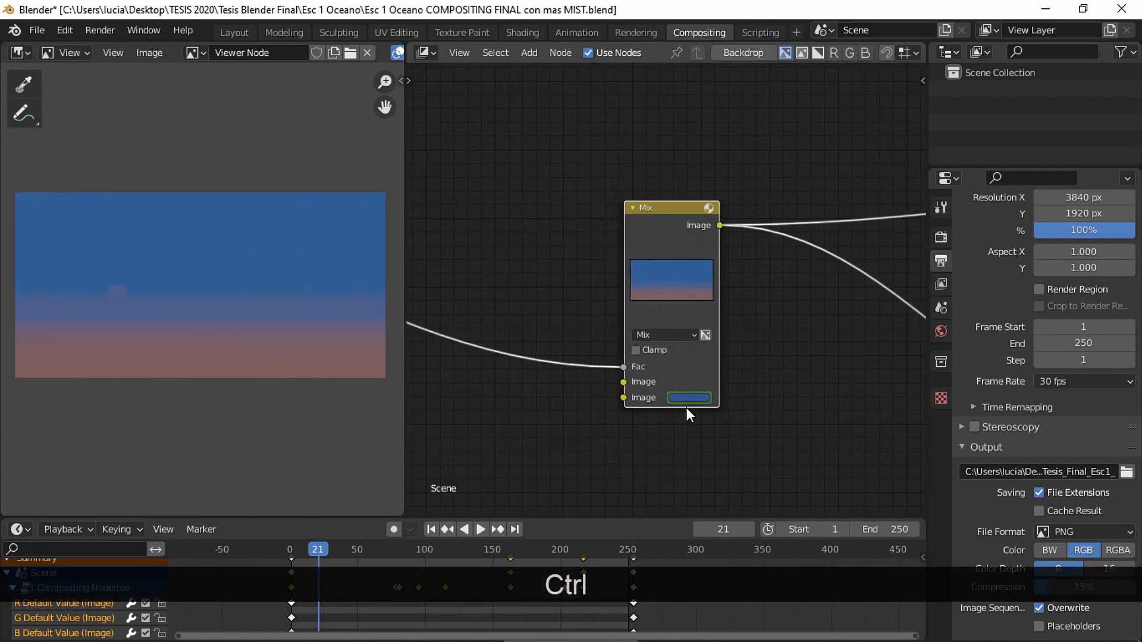
left_click(687, 397)
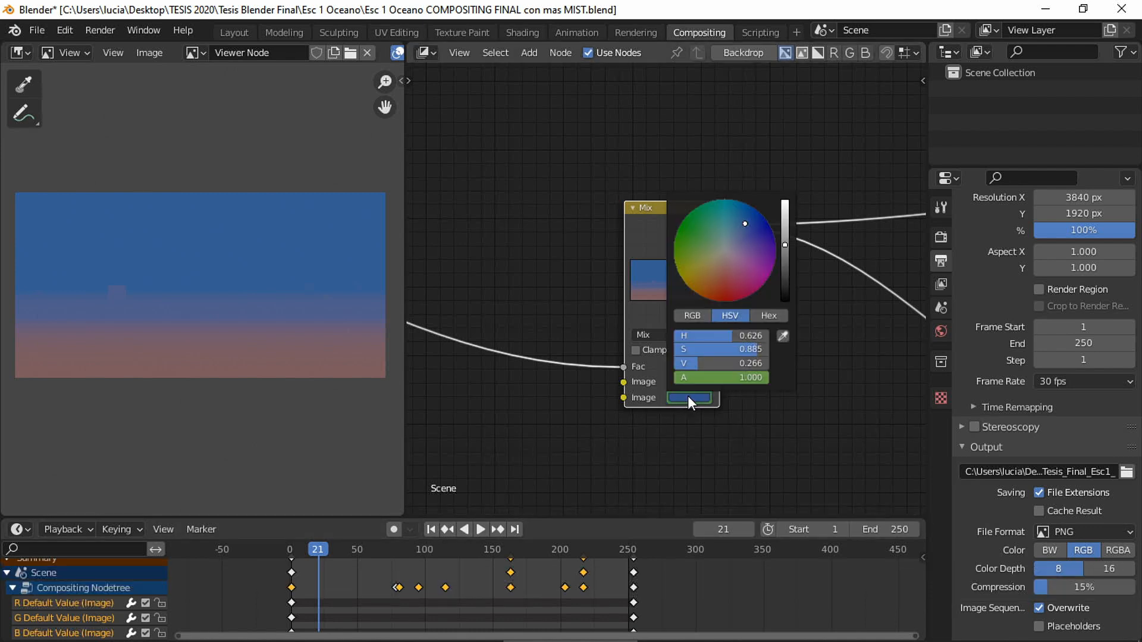
left_click(732, 203)
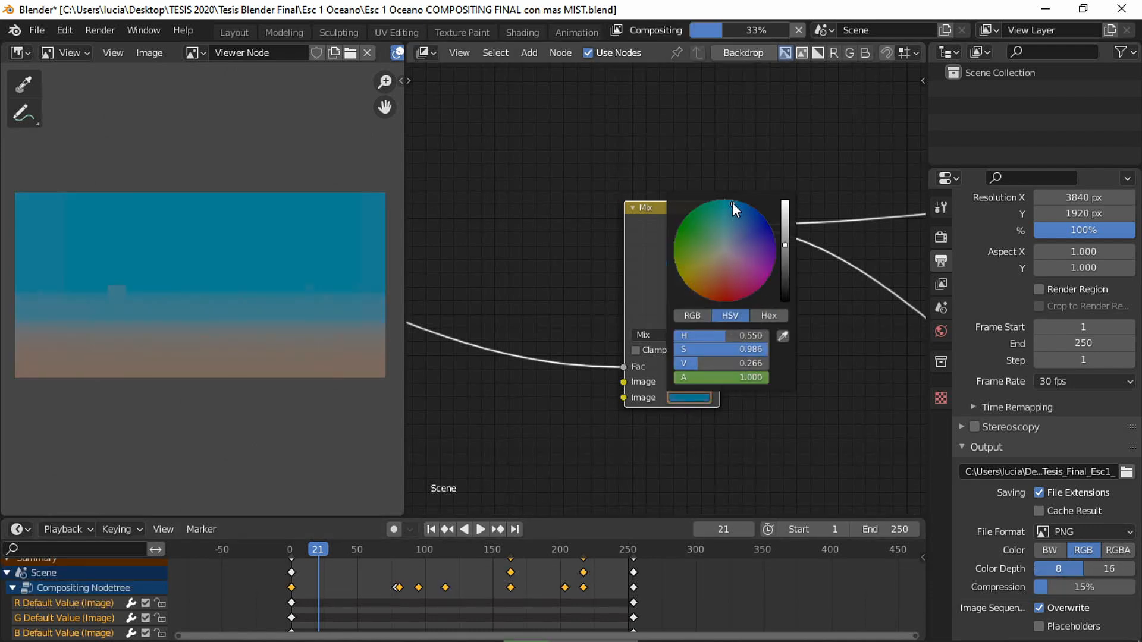
left_click_drag(787, 223, 786, 223)
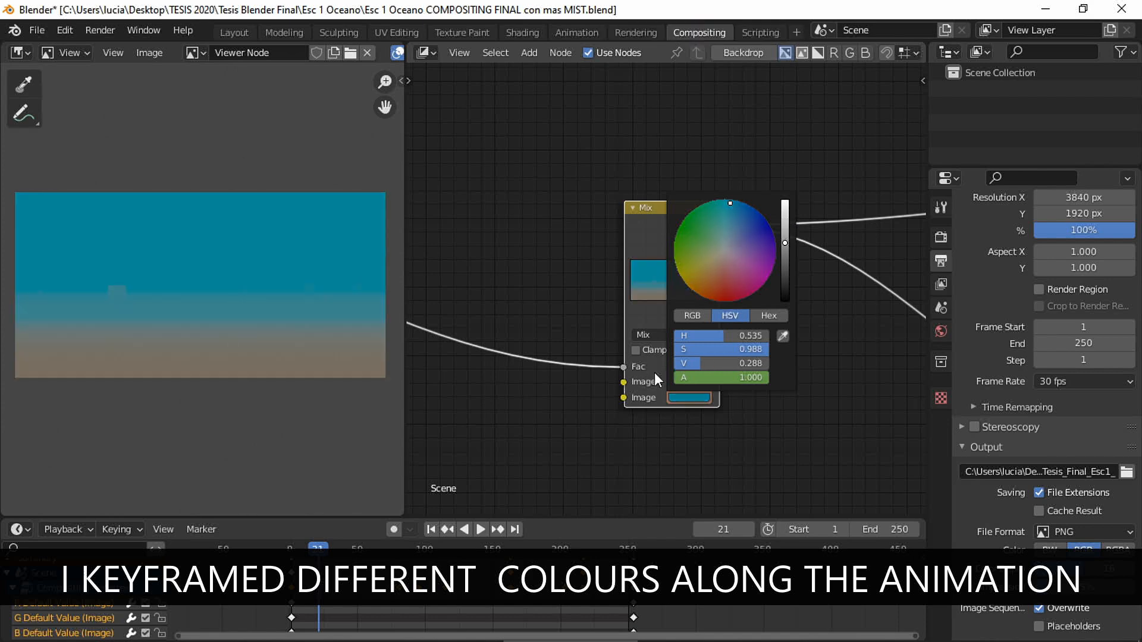
left_click(655, 368)
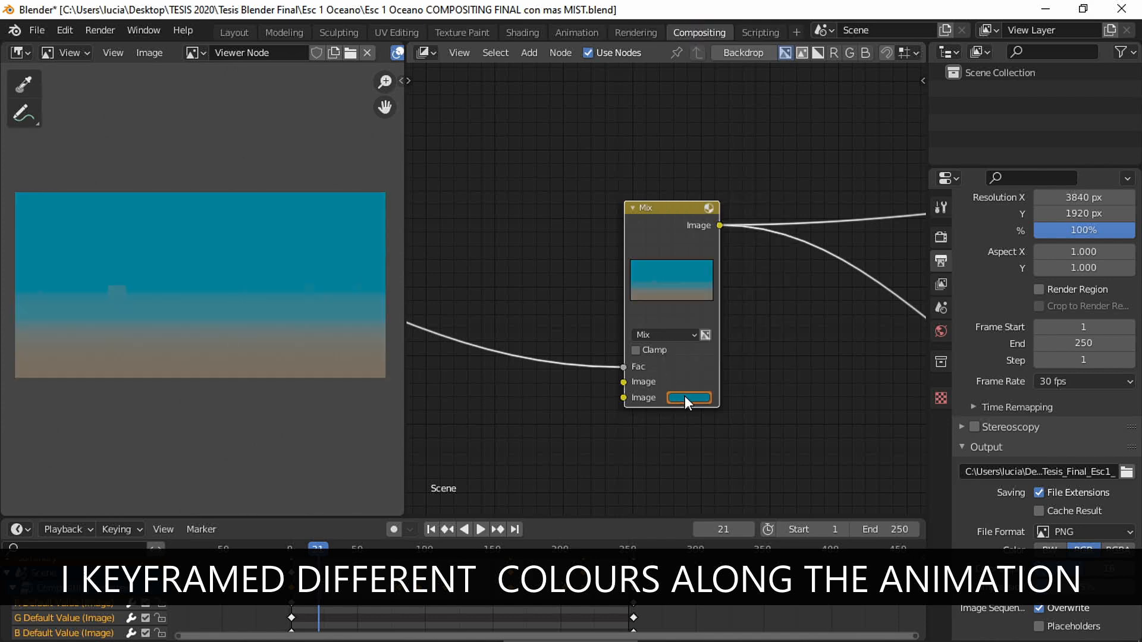
key("i")
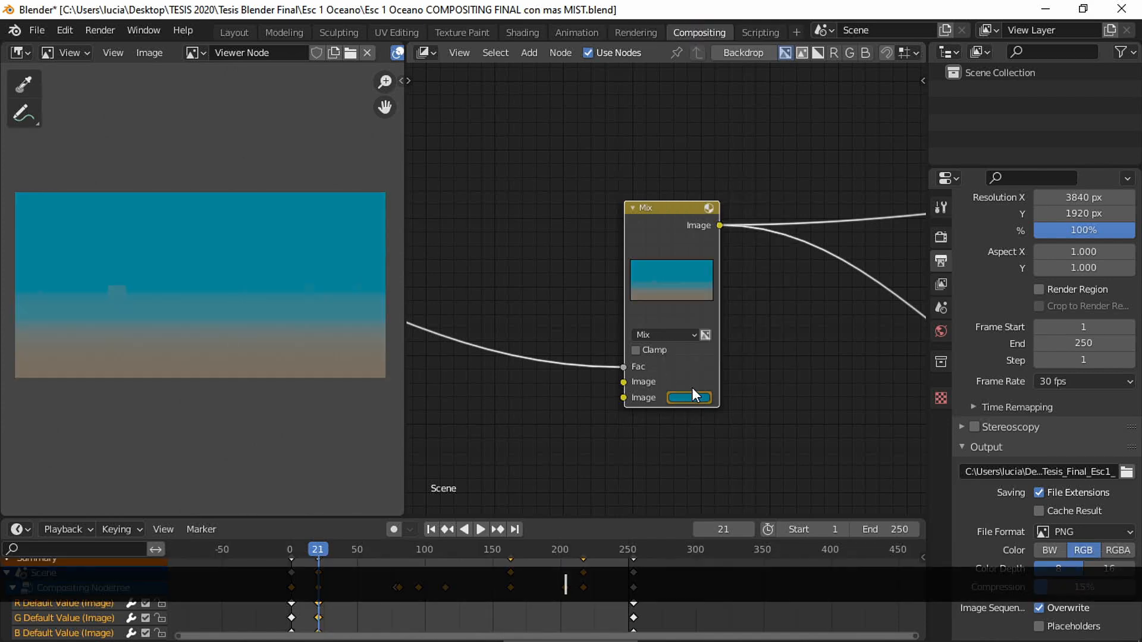
- Reconnect the image sequence's Combined output to the Mix node's first Image input
middle_click_drag(540, 205, 562, 227, "ctrl")
middle_click_drag(457, 206, 427, 206, "ctrl")
left_click_drag(427, 206, 771, 358)
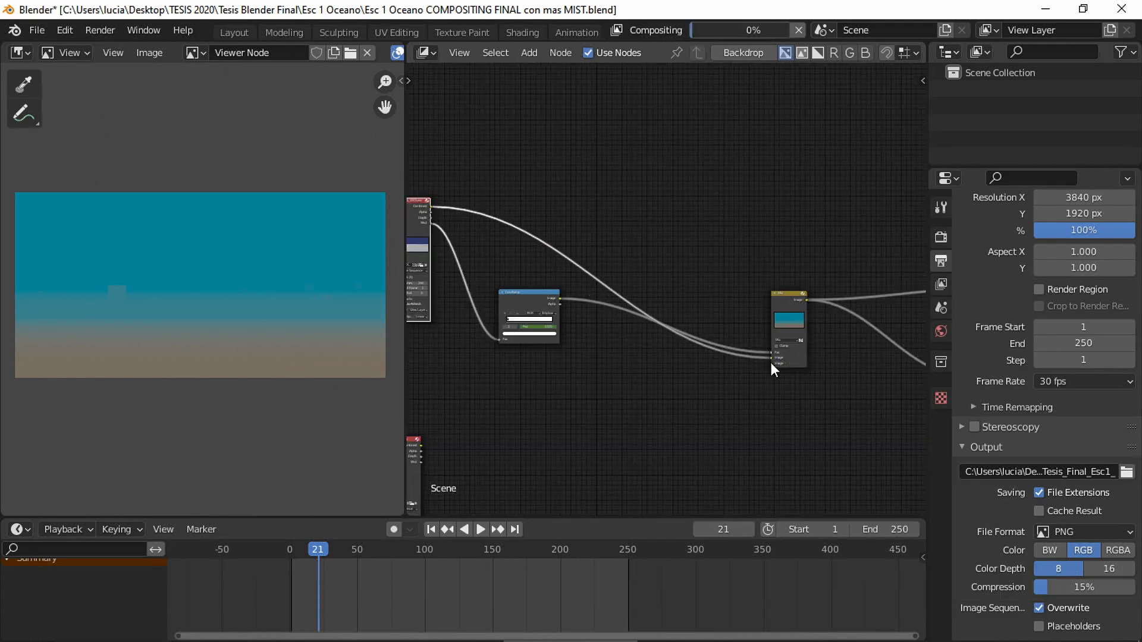
- Preview the composite at frame 178 and examine the Mix output's links to the Composite and Viewer nodes
middle_click_drag(766, 410, 685, 410)
left_click(530, 550)
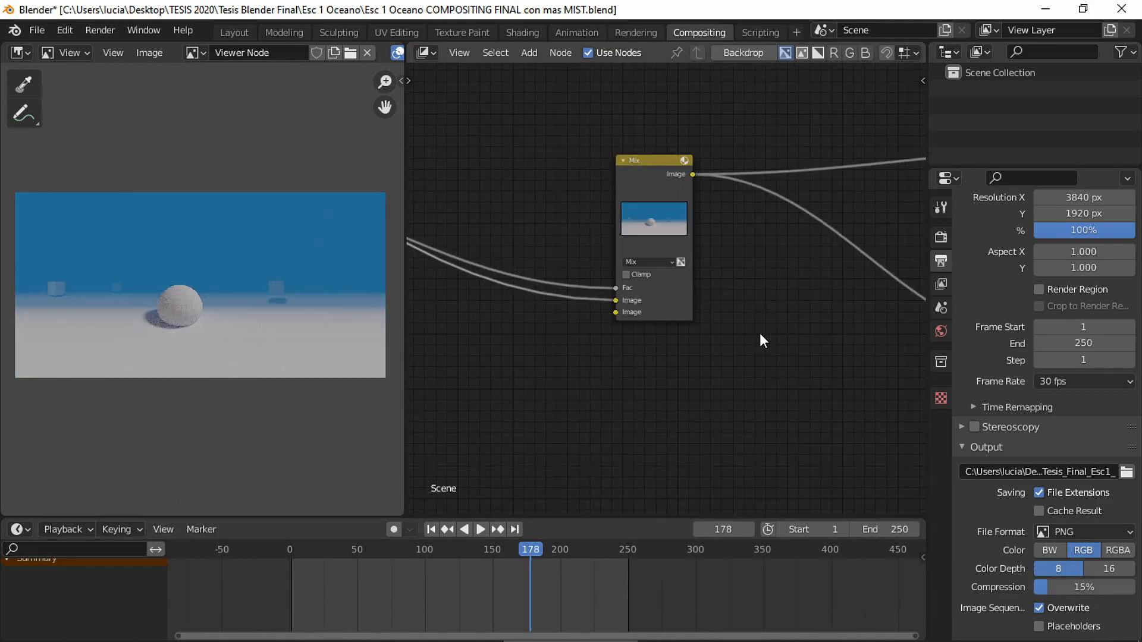
middle_click_drag(759, 333, 591, 348, "ctrl")
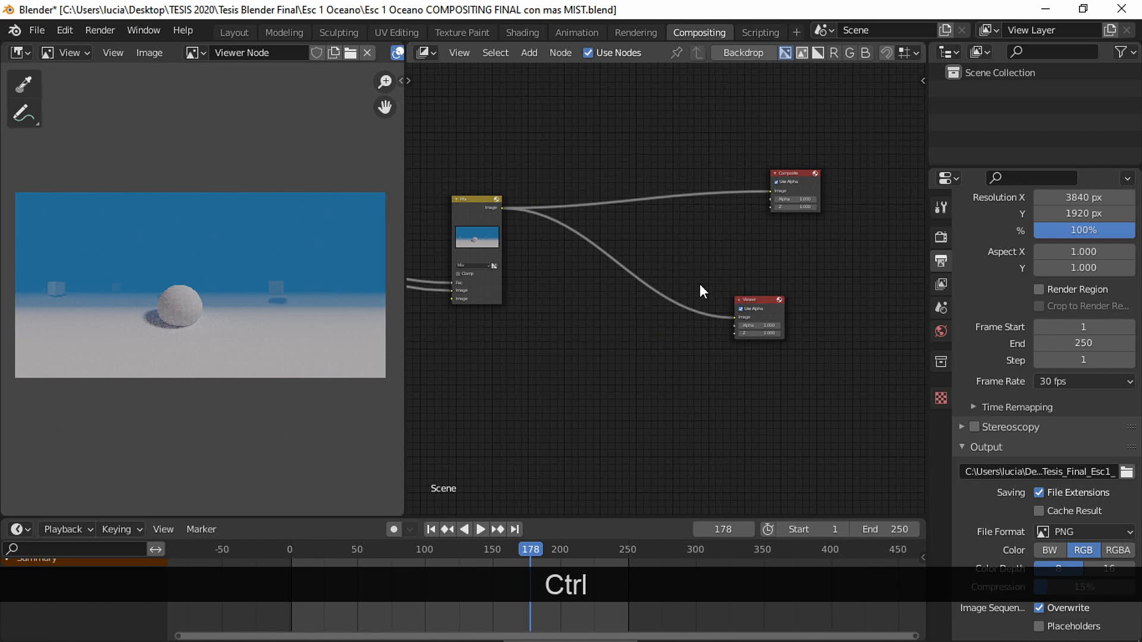
middle_click_drag(699, 283, 847, 297, "ctrl")
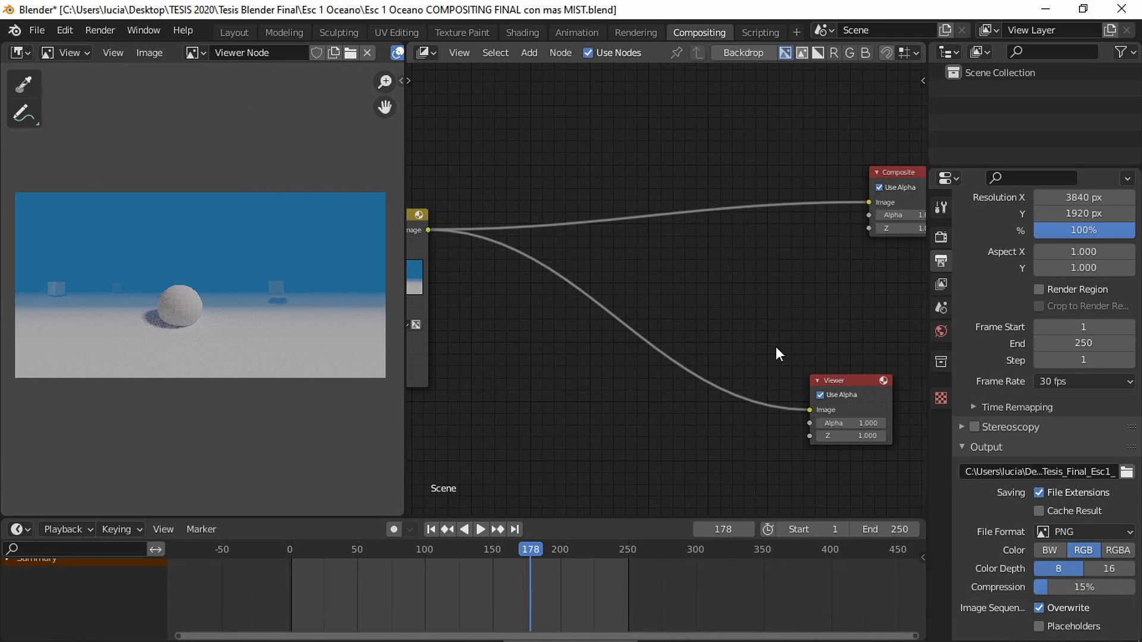
middle_click_drag(723, 310, 831, 383, "ctrl")
middle_click_drag(538, 332, 644, 353)
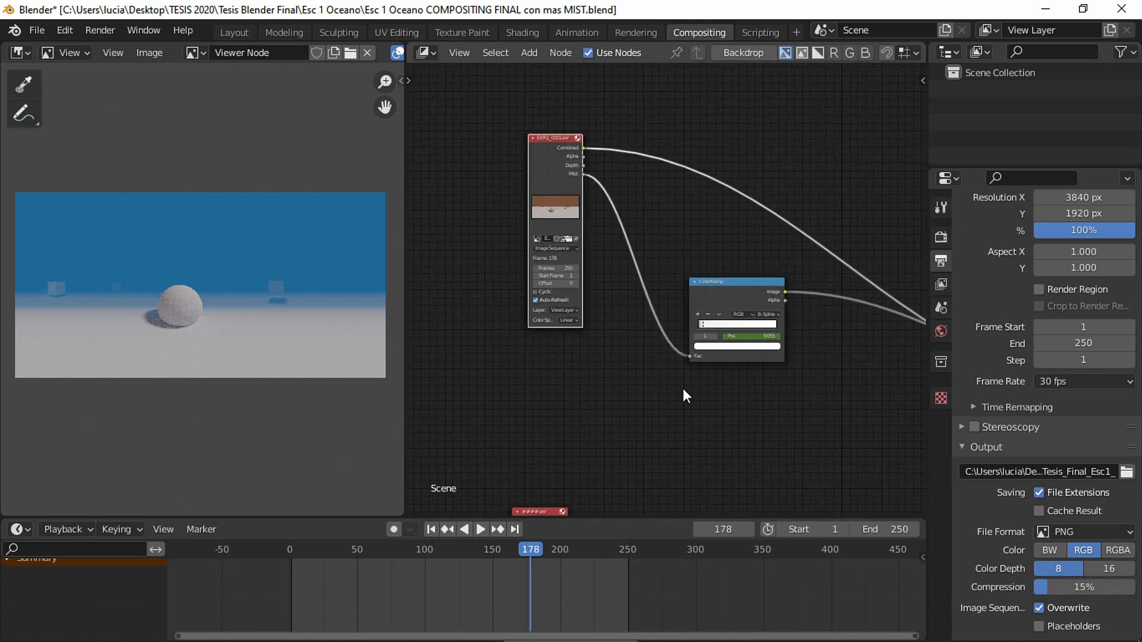
middle_click_drag(704, 416, 642, 382, "ctrl")
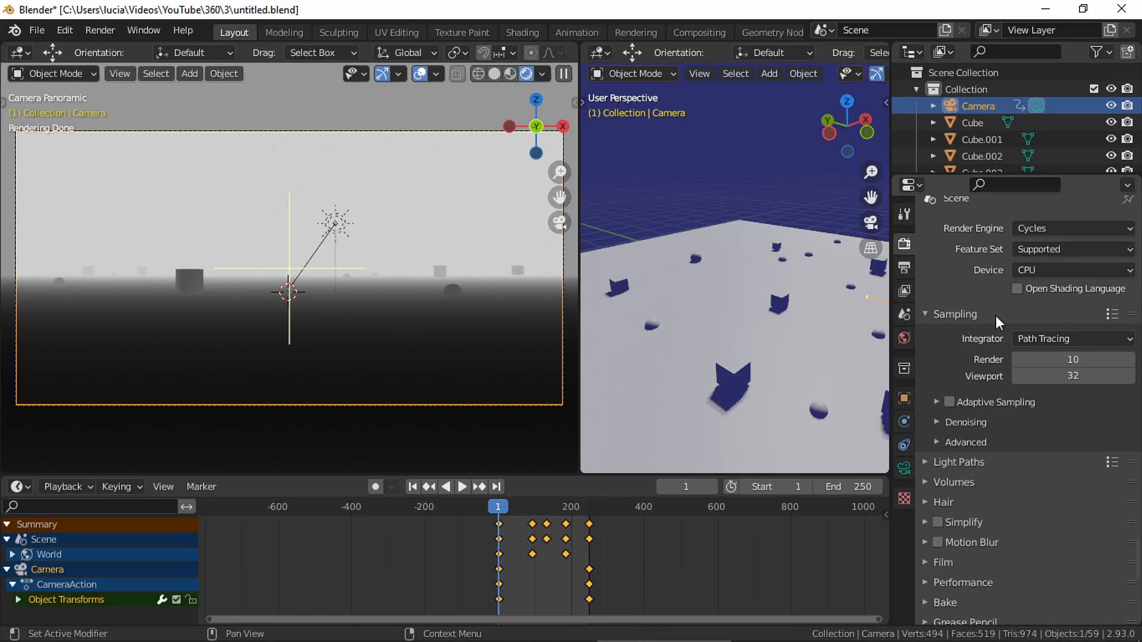
- Set the render output to the 360\3\Jpeg folder with the file name prefix Jpeg1_
left_click(902, 271)
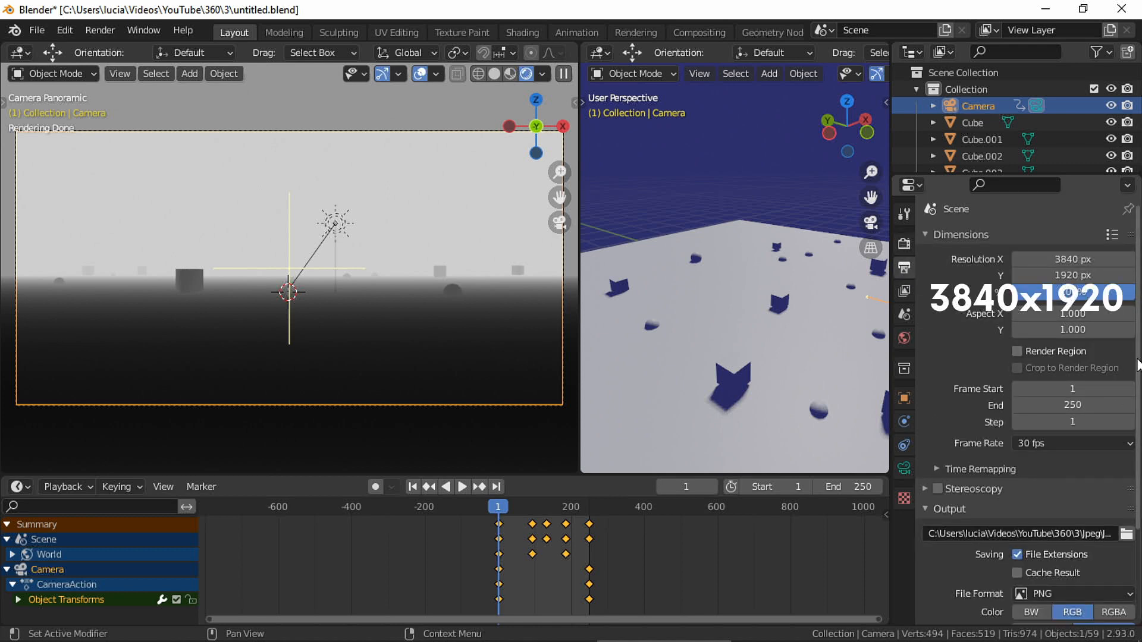
left_click_drag(1139, 366, 1138, 462)
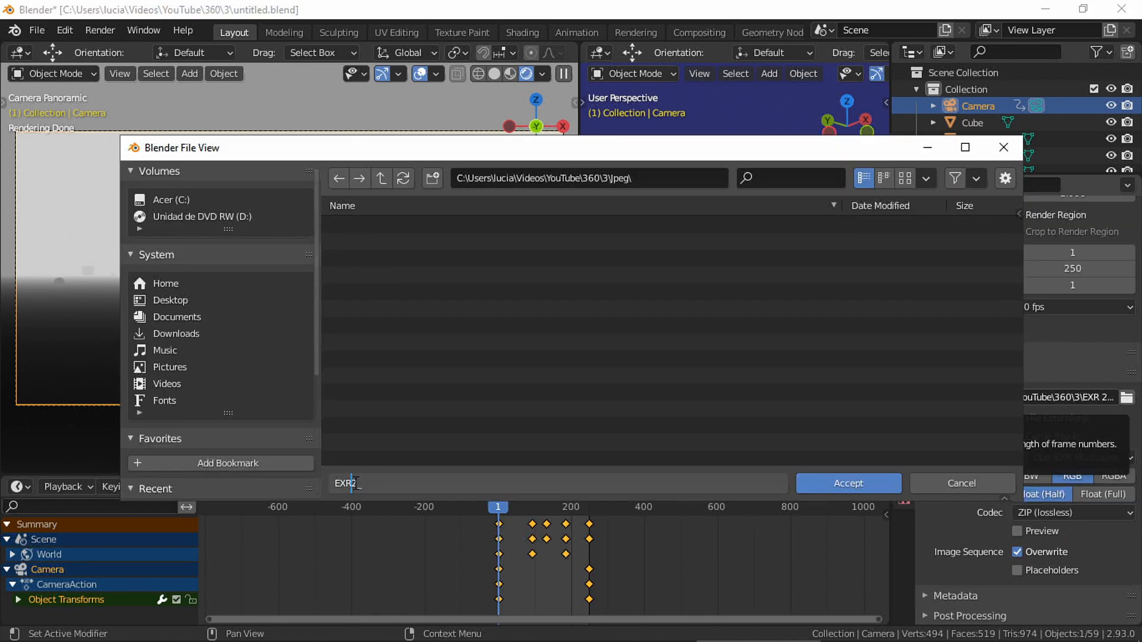
key("Delete")
key("Delete")
key("Caps_Lock")
type("J")
key("Caps_Lock")
type("peg1_")
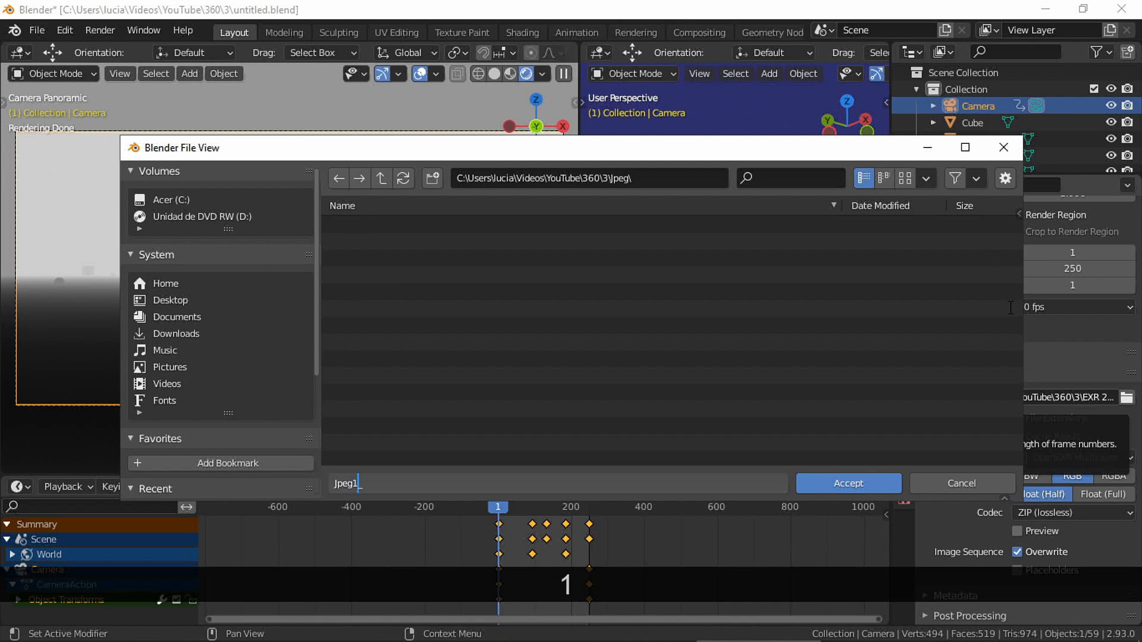
left_click(860, 483)
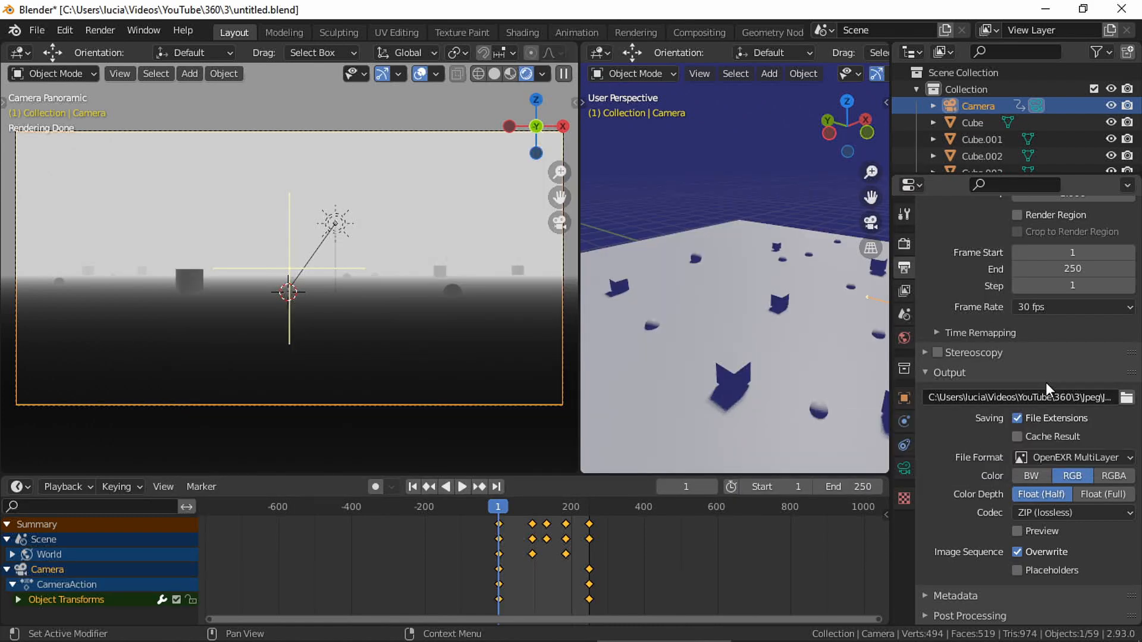
- Set the render output file format to JPEG
left_click(1107, 455)
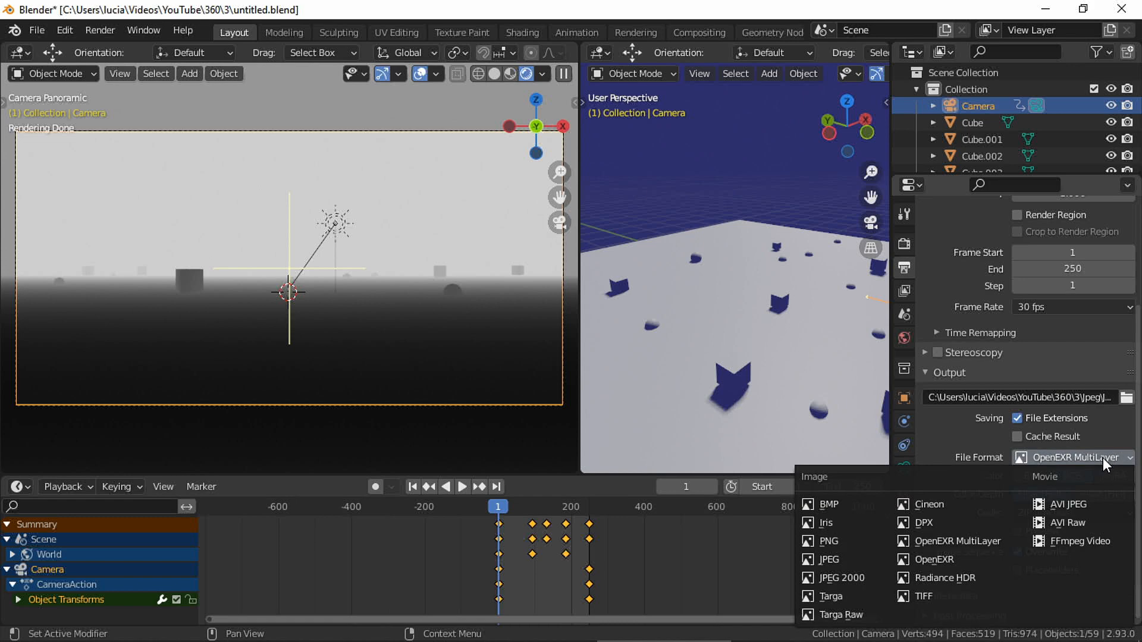
left_click(869, 543)
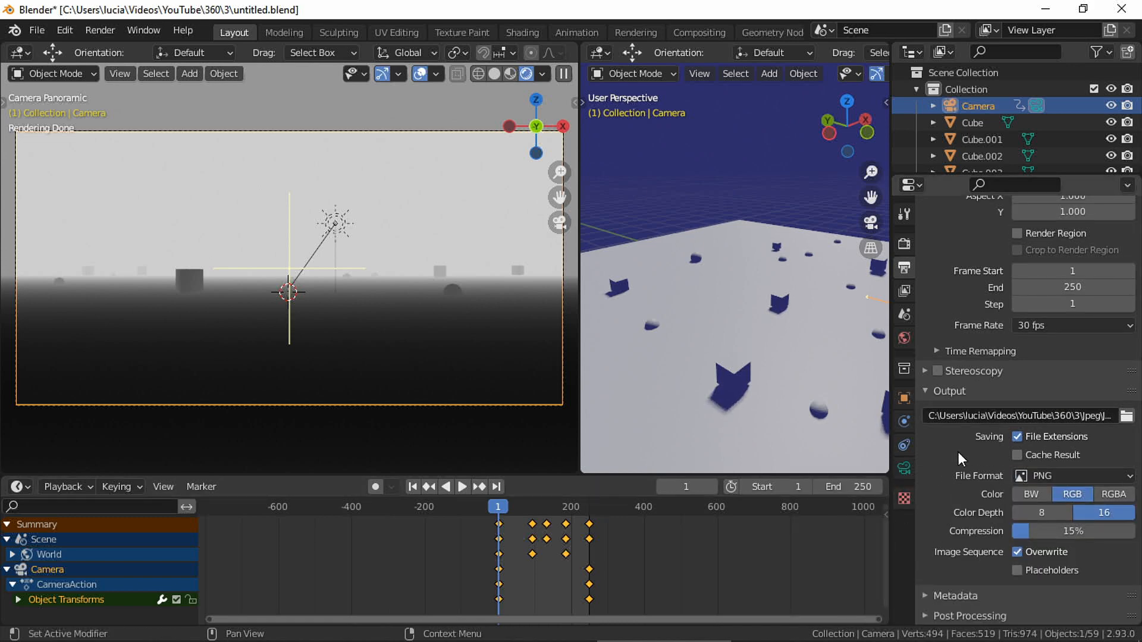
scroll(1011, 469, "up", 2)
left_click(1107, 490)
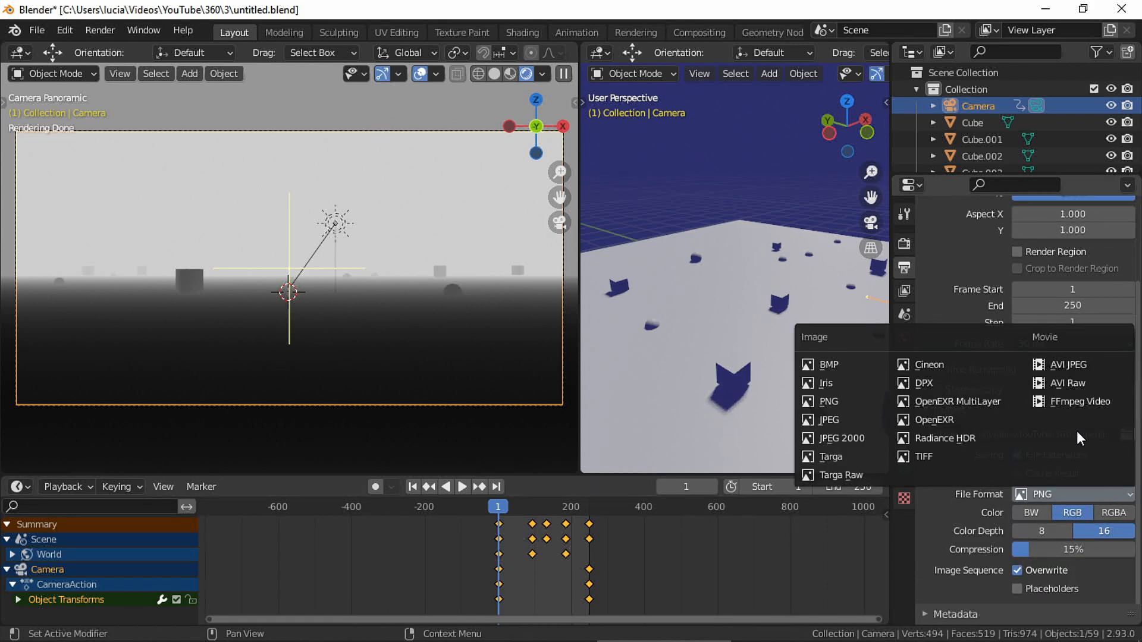
left_click(845, 421)
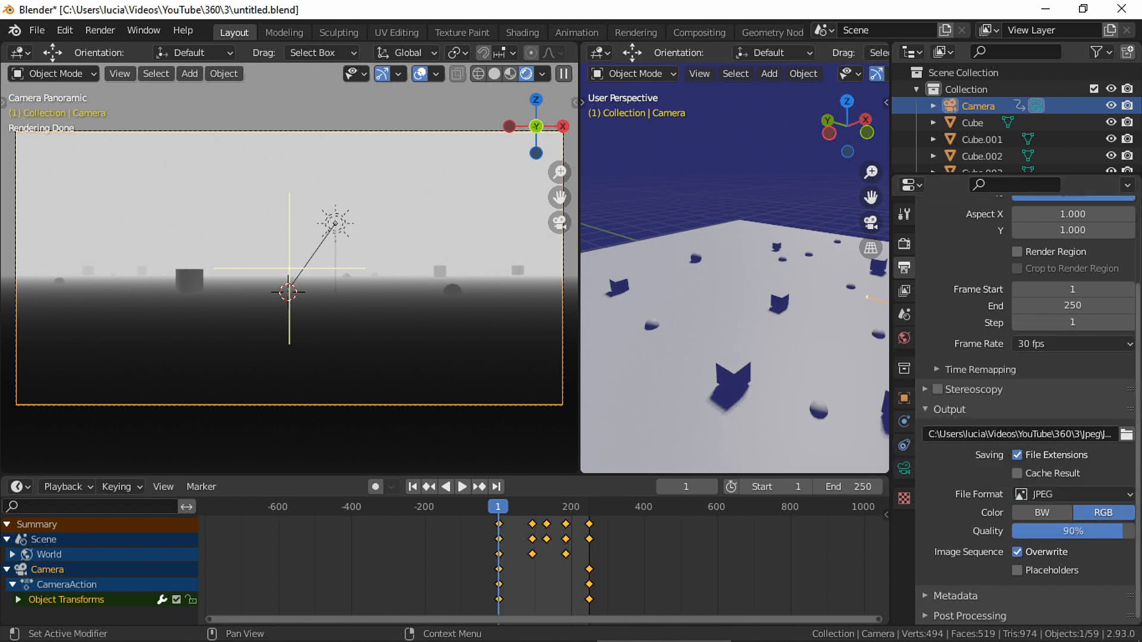
scroll(1023, 356, "up", 5)
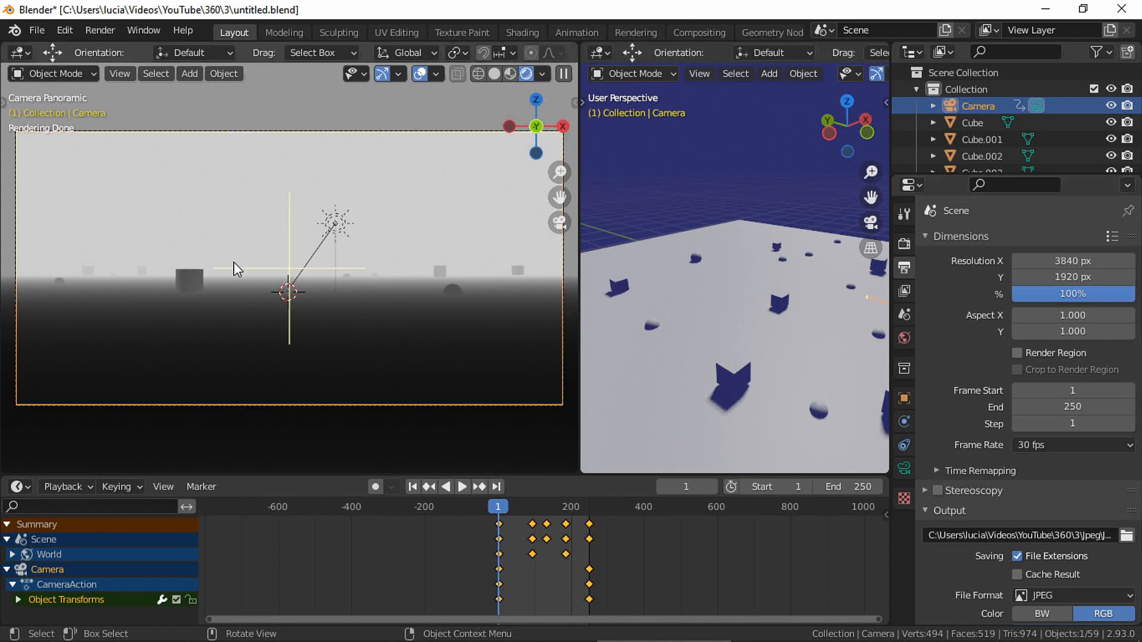
- Show the Combined render pass instead of Mist in the camera viewport
left_click(541, 73)
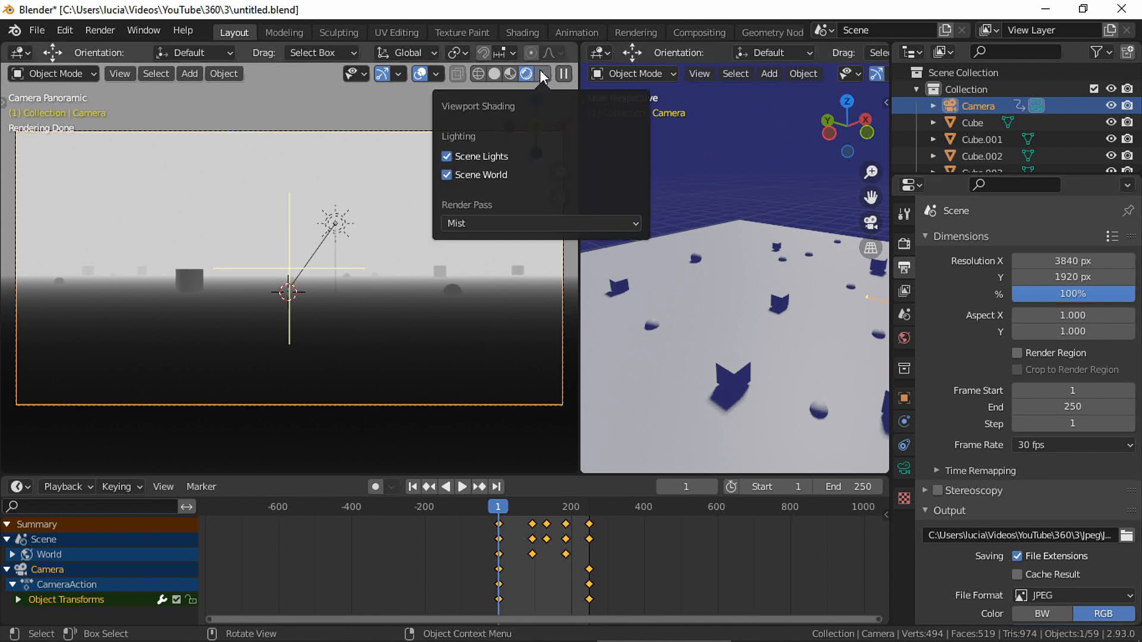
left_click(522, 221)
left_click(491, 269)
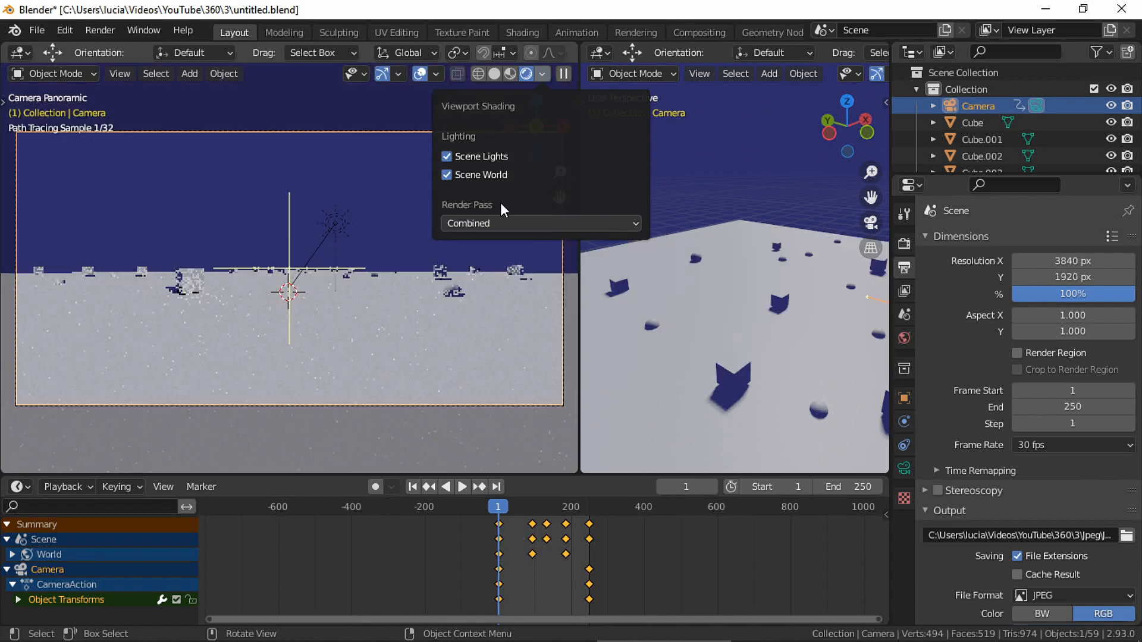
- Render the animation as the JPEG image sequence and leave the render view
left_click(95, 28)
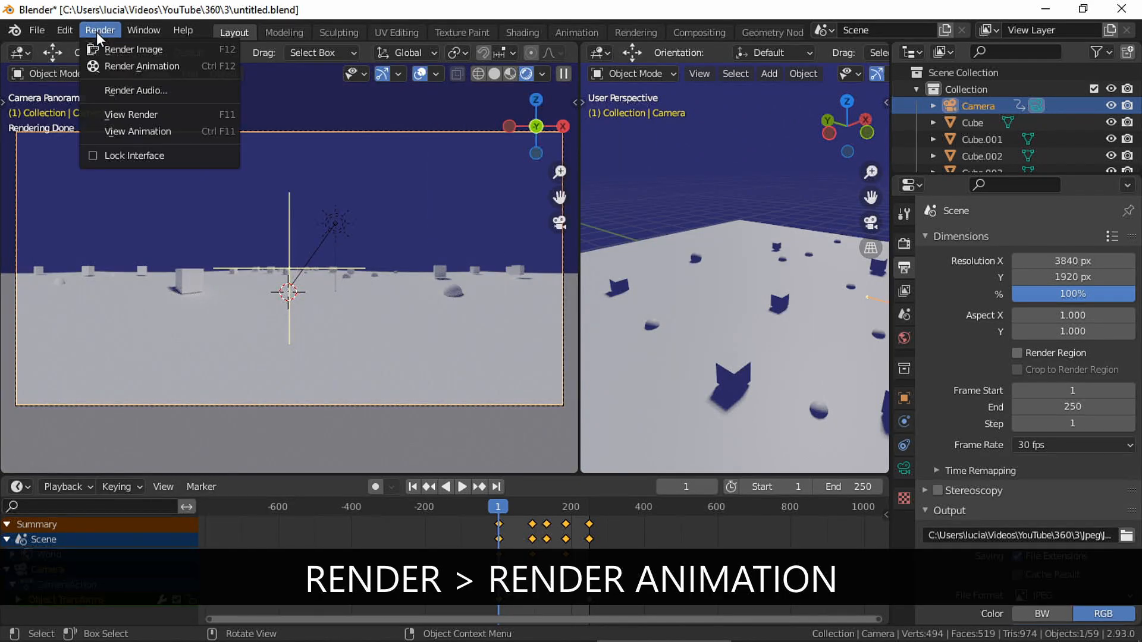
left_click(133, 66)
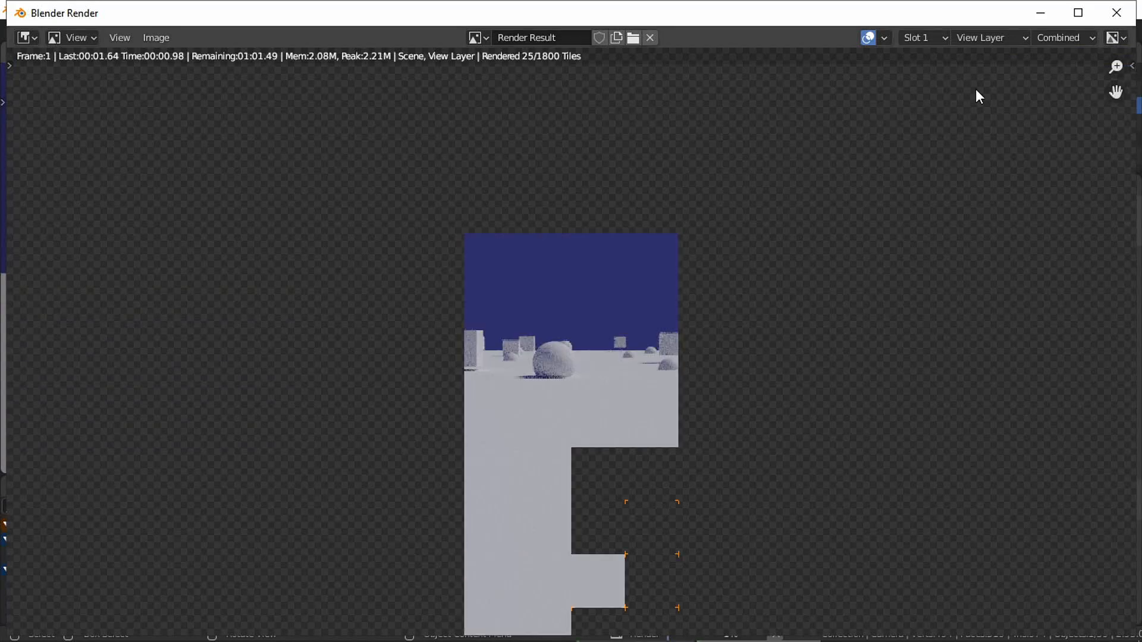
key("Escape")
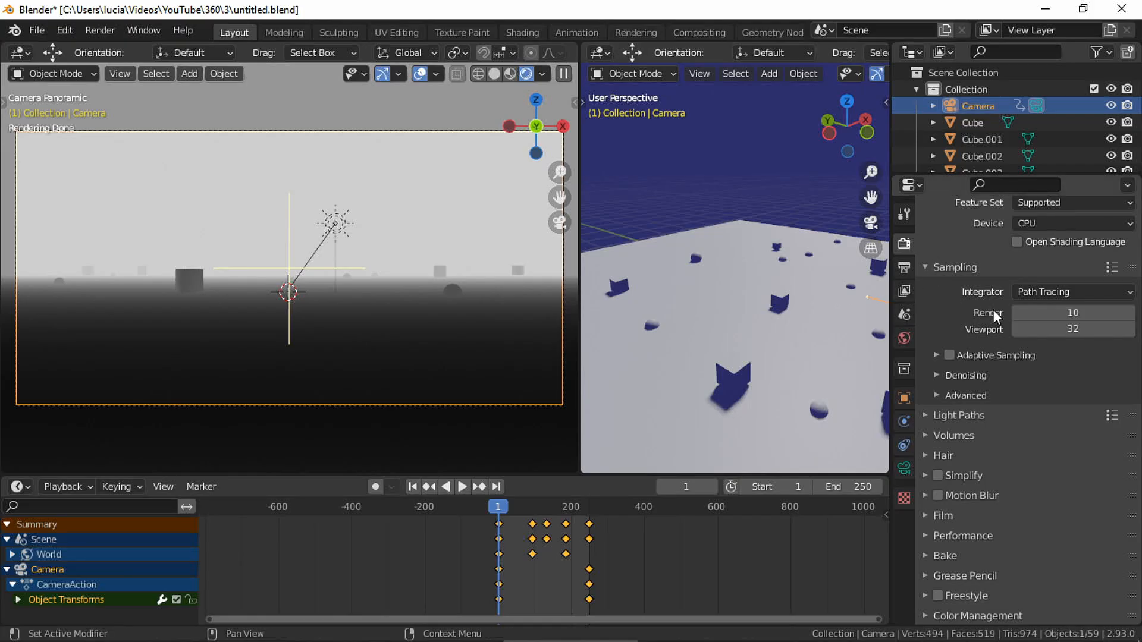
- Set the Cycles render sampling to 1 sample for the mist pass render
left_click(1084, 311)
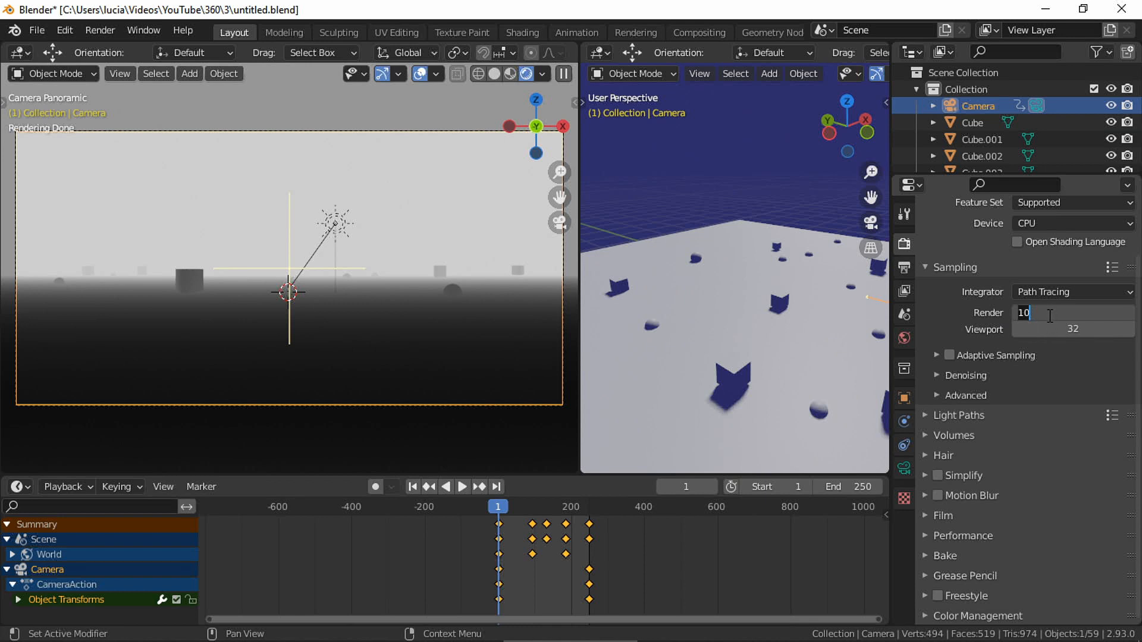
type("1")
key("Return")
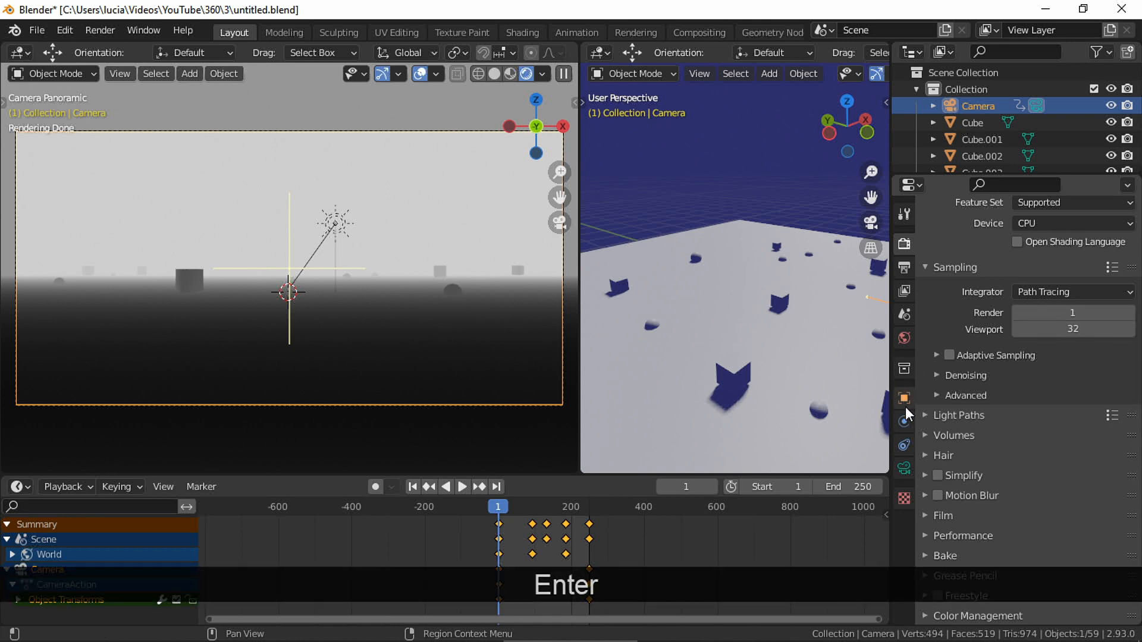
- Set the output resolution to 2000 × 1000 px
left_click(904, 290)
left_click(904, 268)
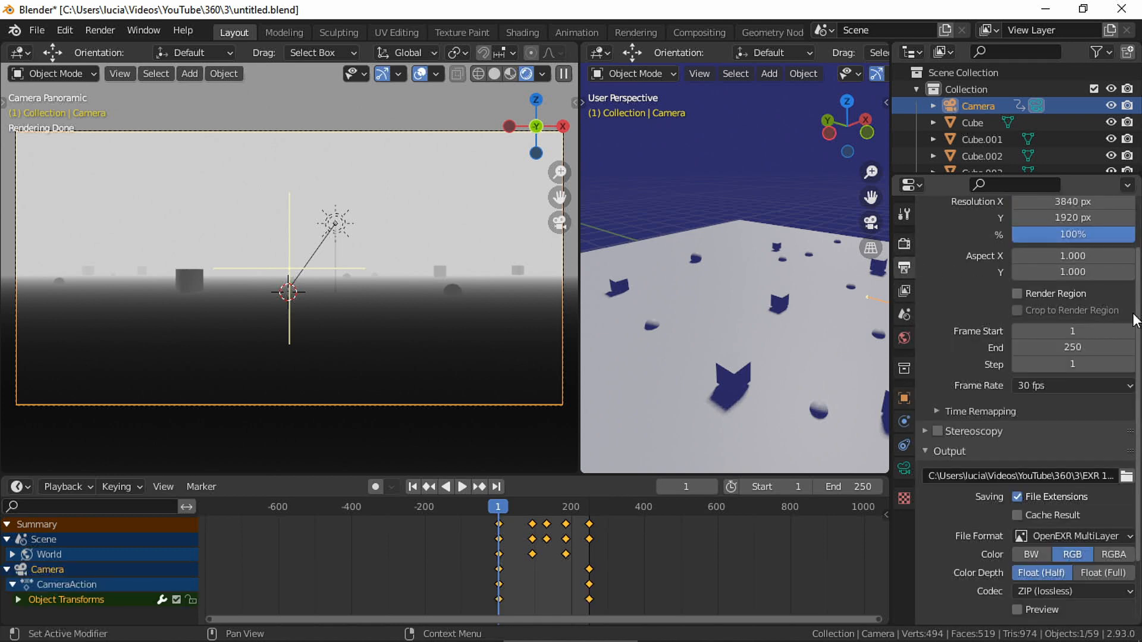
scroll(1136, 321, "up", 2)
left_click(1080, 261)
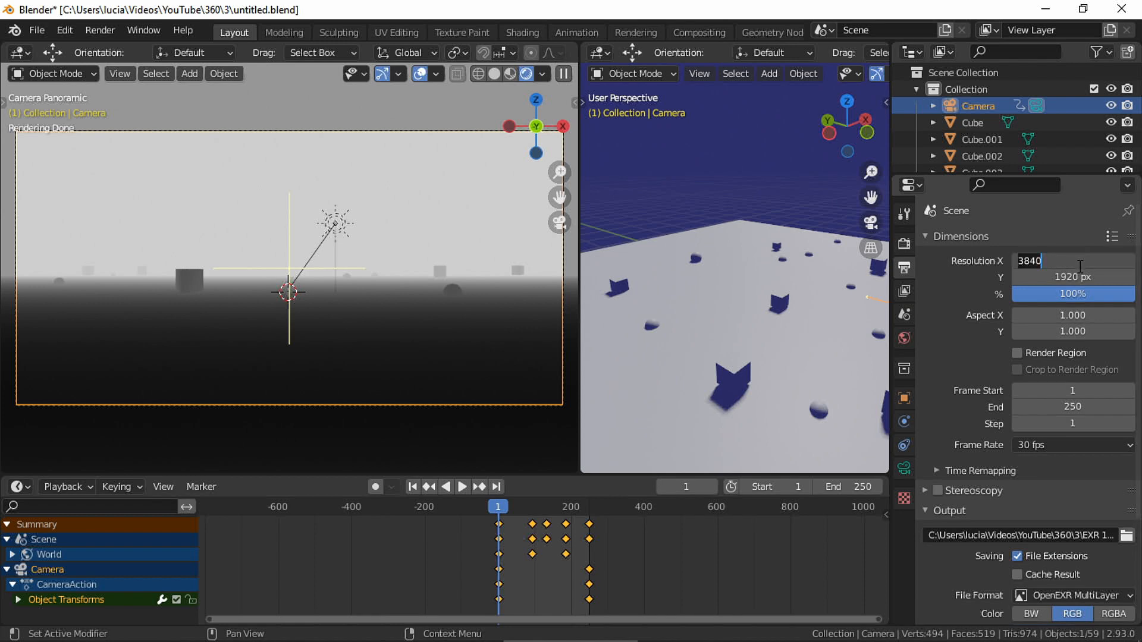
type("2000")
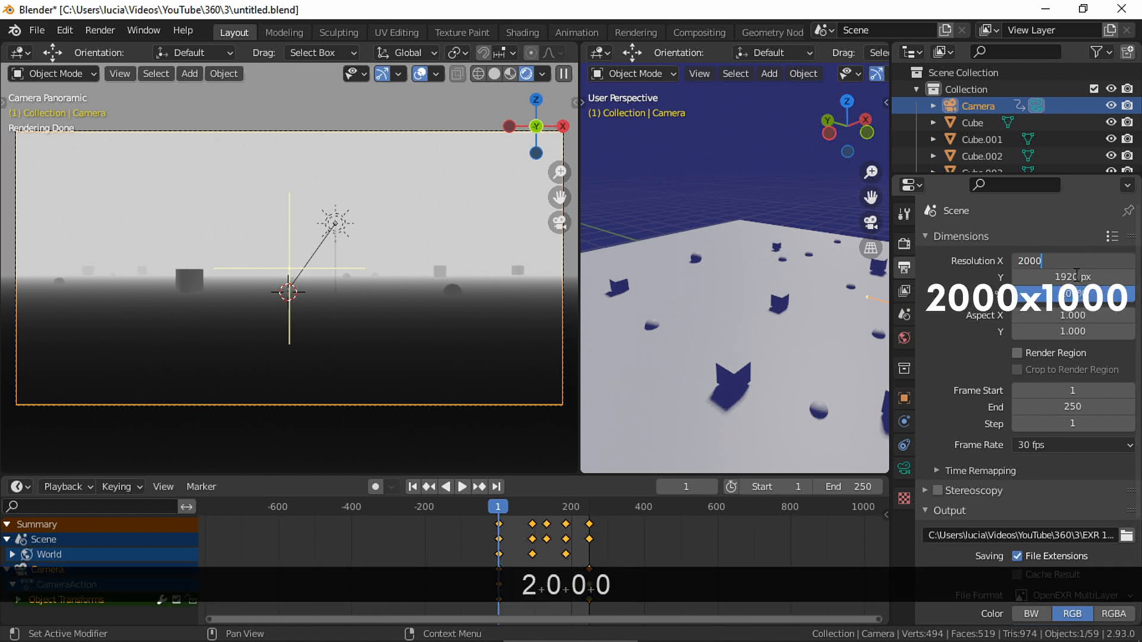
key("Tab")
type("1000")
key("Tab")
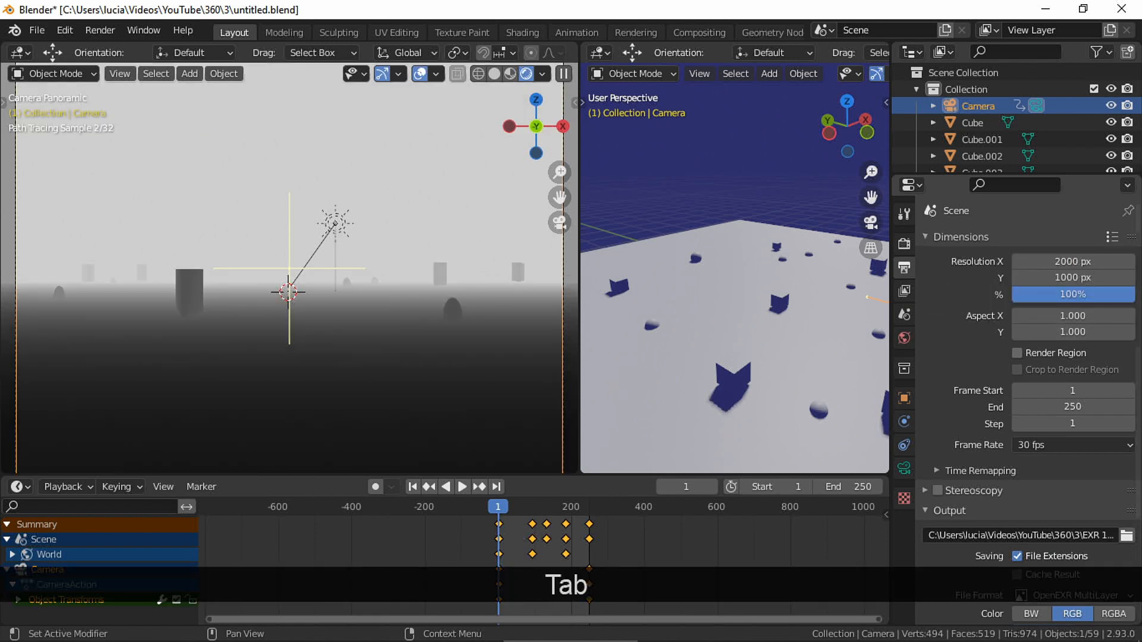
- Create an EXR 2 folder inside 360\3 and set it as the render output with the file name prefix EXR2_
type("EXR")
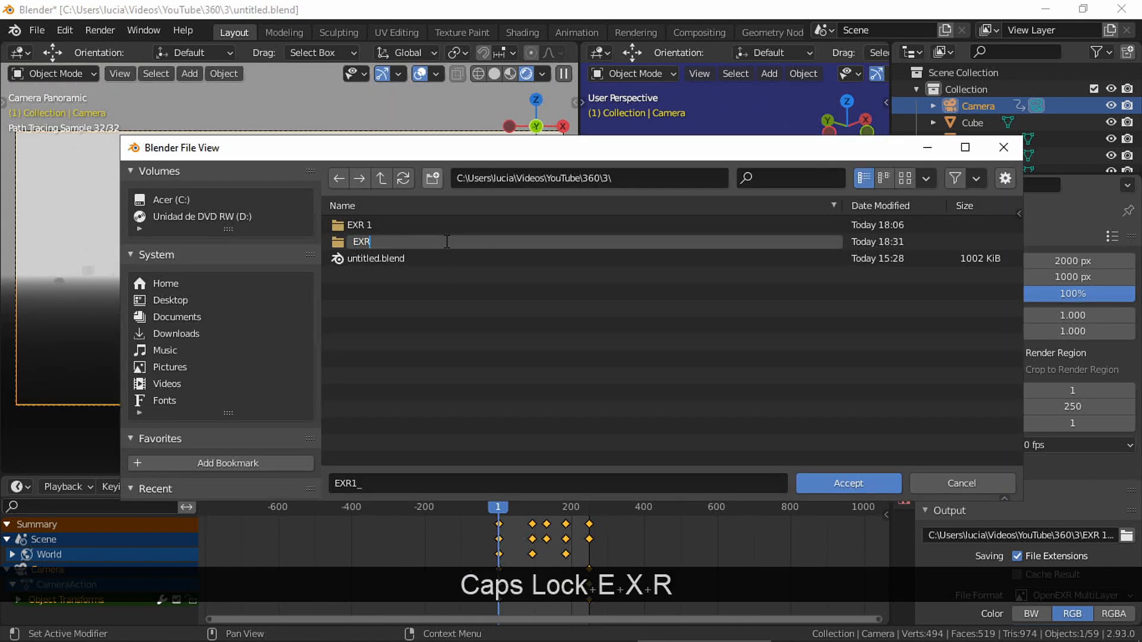
type(" 2")
key("Return")
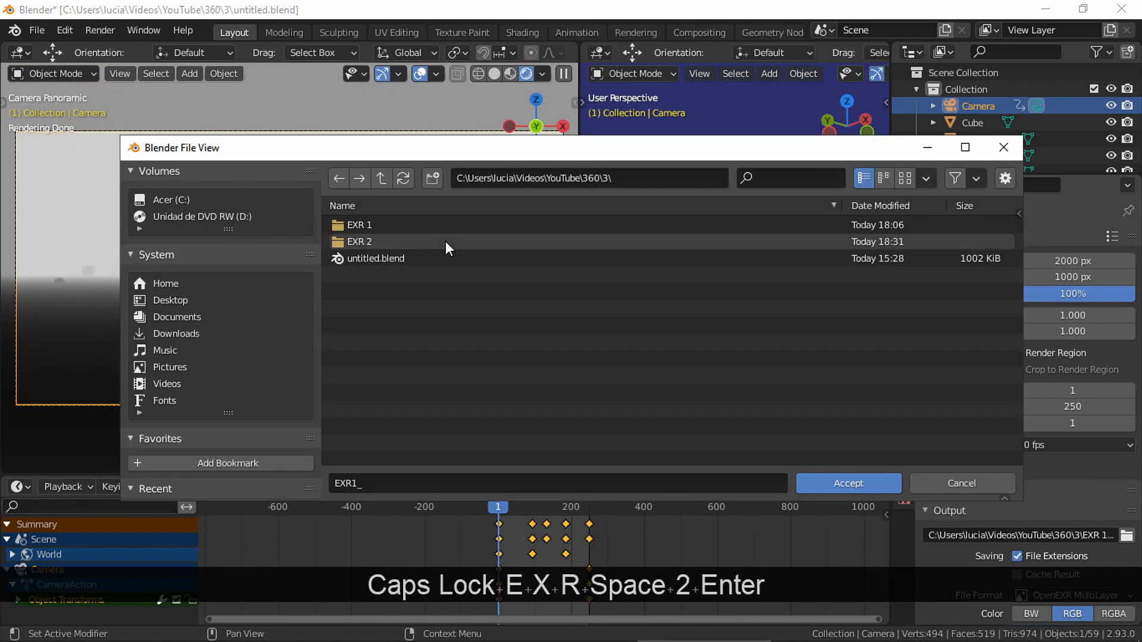
double_click(445, 240)
left_click(352, 483)
left_click(351, 483)
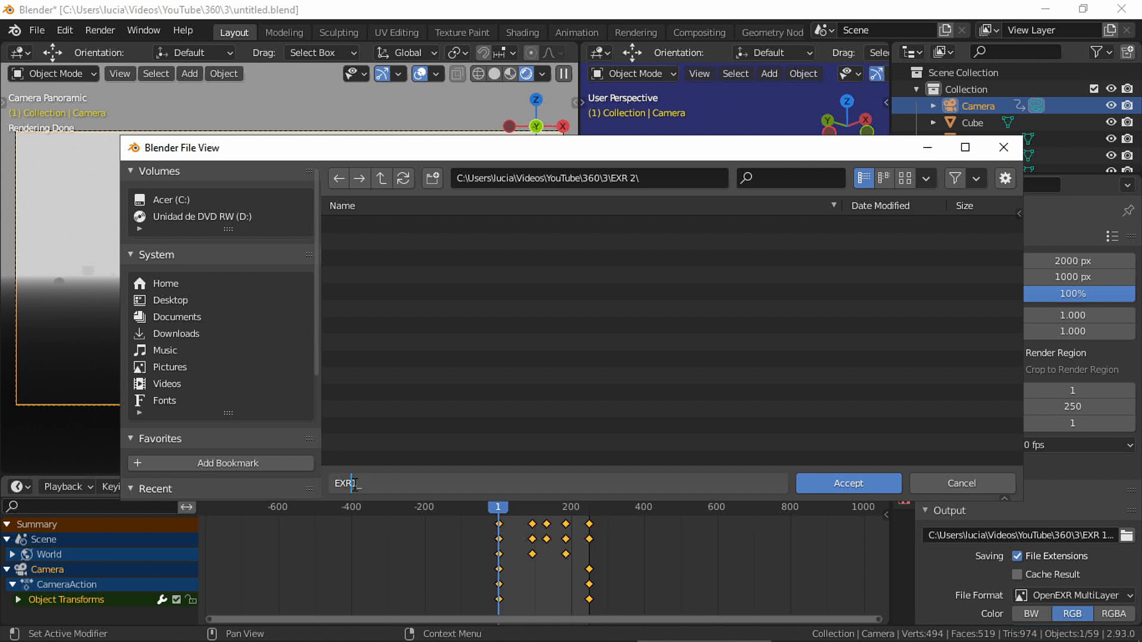
key("Delete")
type("2")
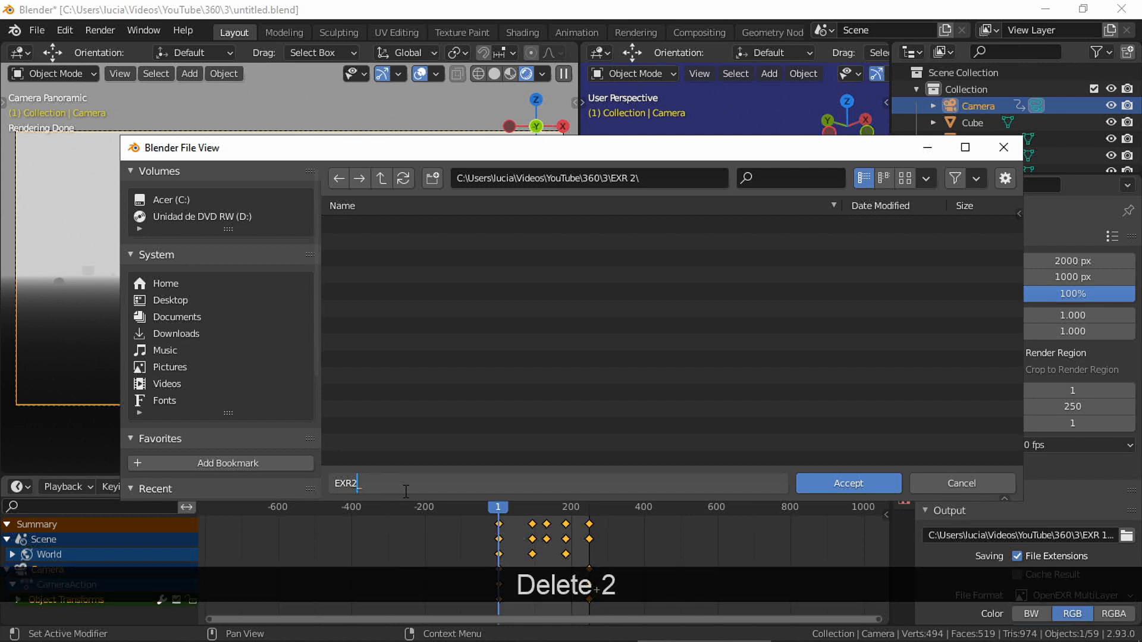
left_click(833, 482)
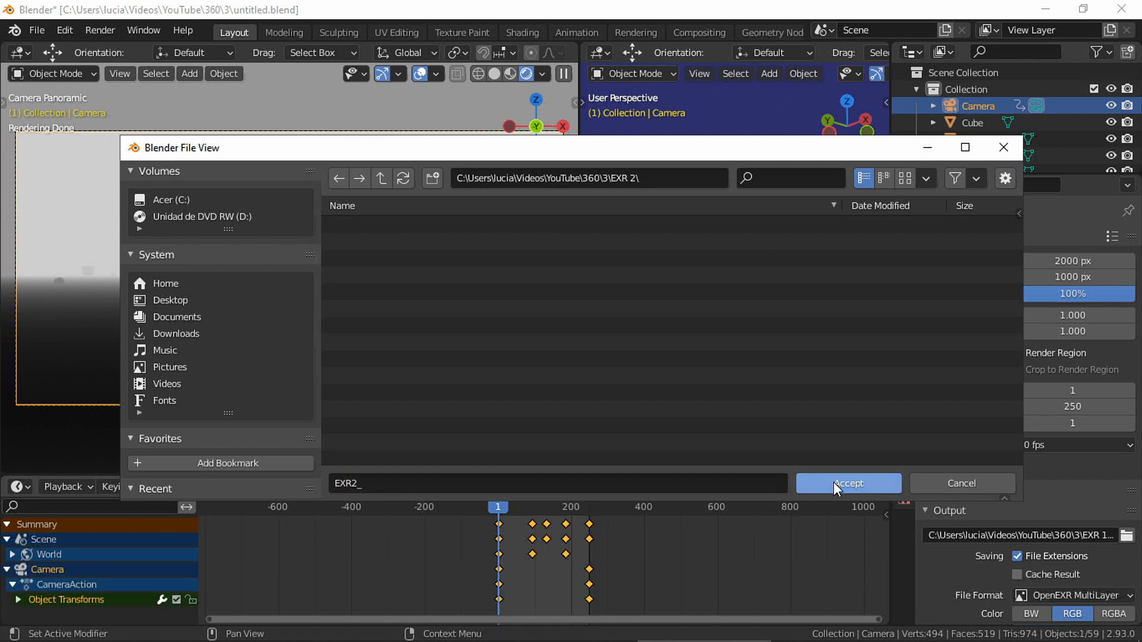
left_click(833, 482)
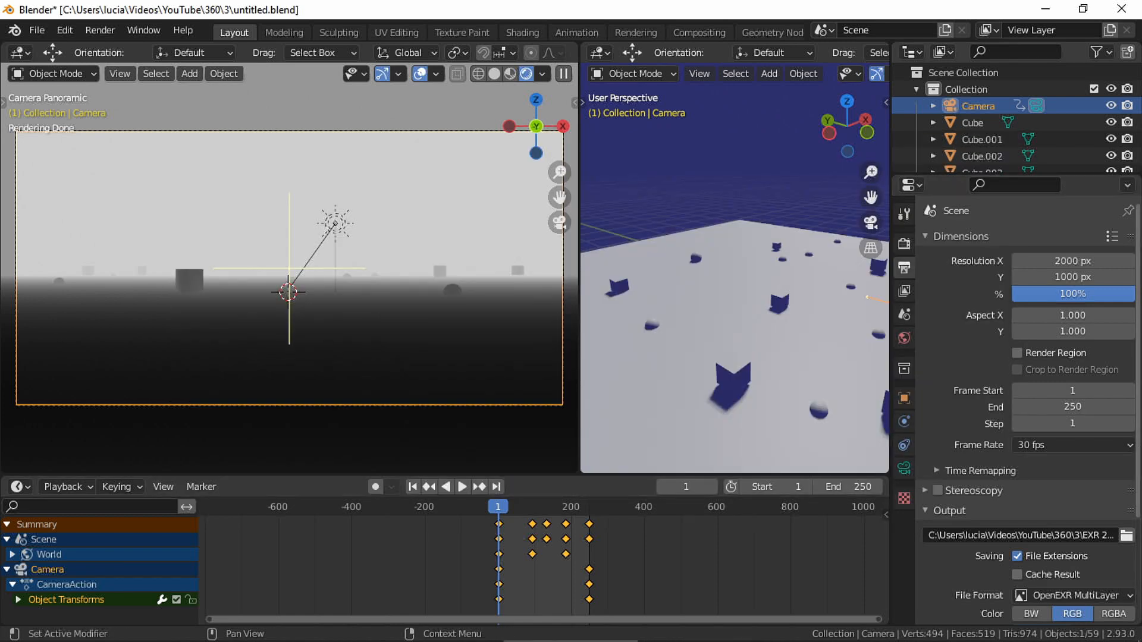
- Review the OpenEXR MultiLayer output settings and render the animation
scroll(1028, 410, "down", 5)
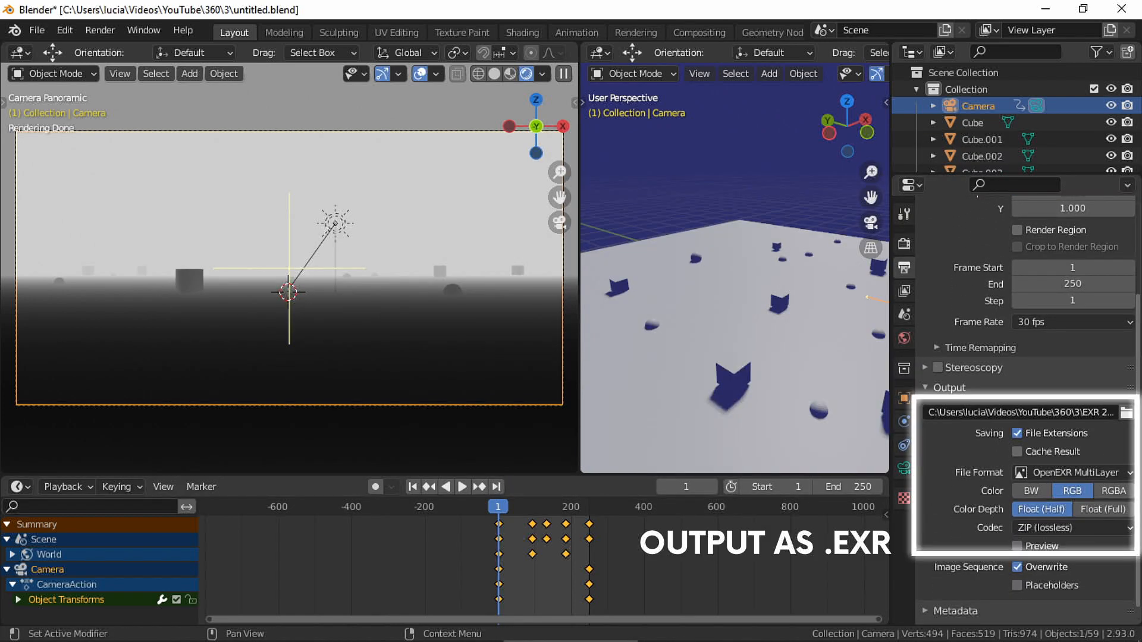
scroll(1028, 410, "up", 5)
left_click(90, 31)
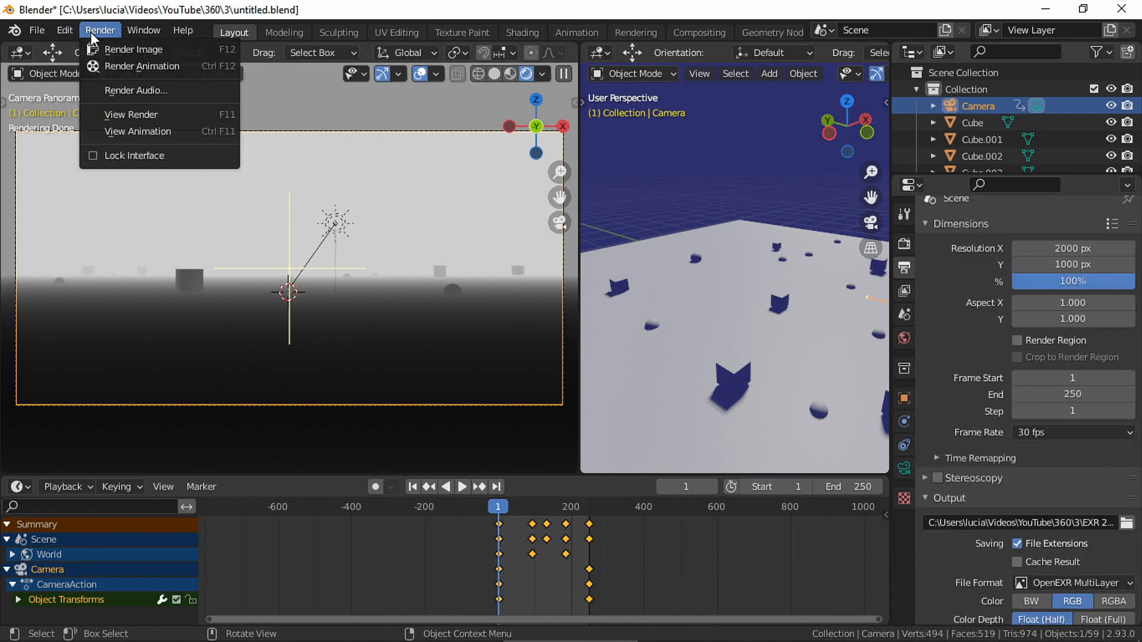
left_click(108, 62)
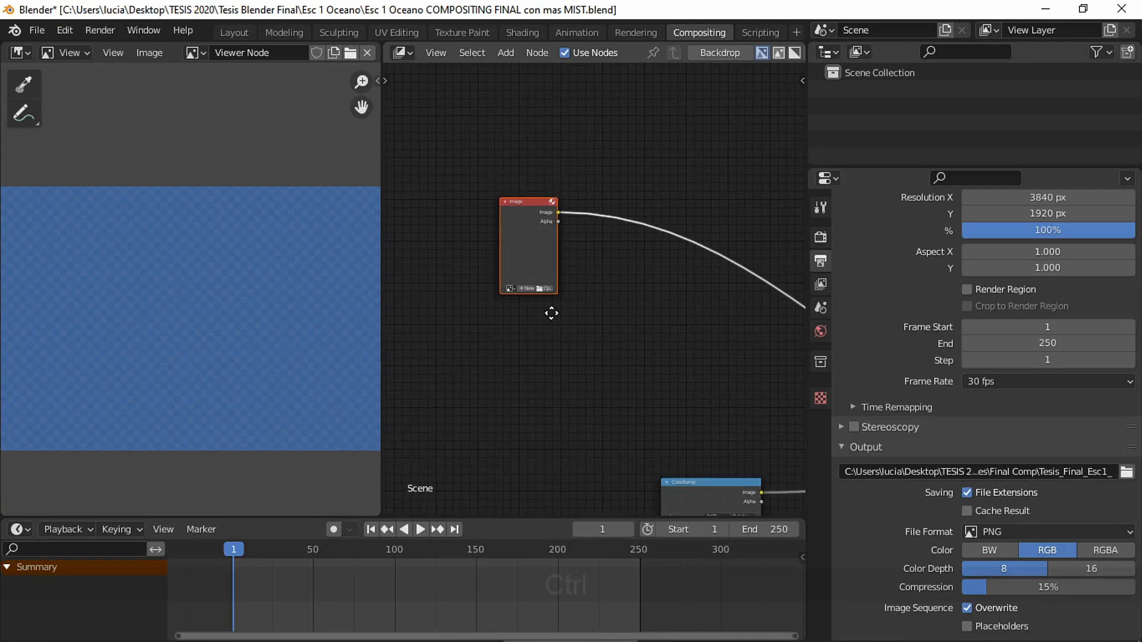
- Load the image sequence Jpeg1_0001.jpg to Jpeg1_0250.jpg into the compositor's empty Image node
middle_click_drag(551, 311, 596, 258, "ctrl")
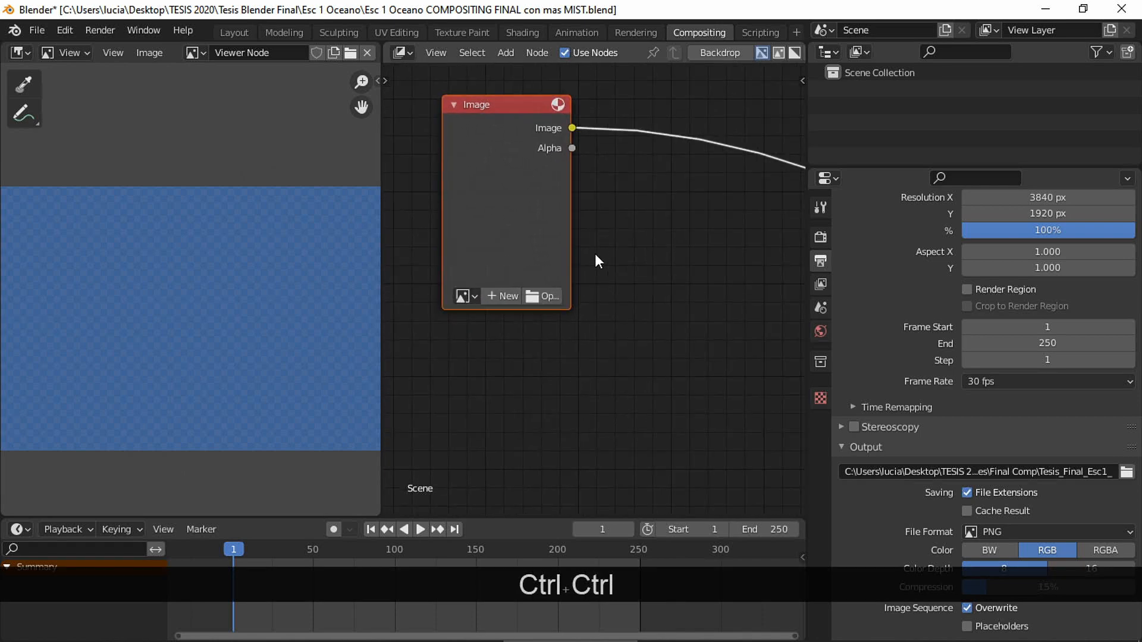
left_click(548, 297)
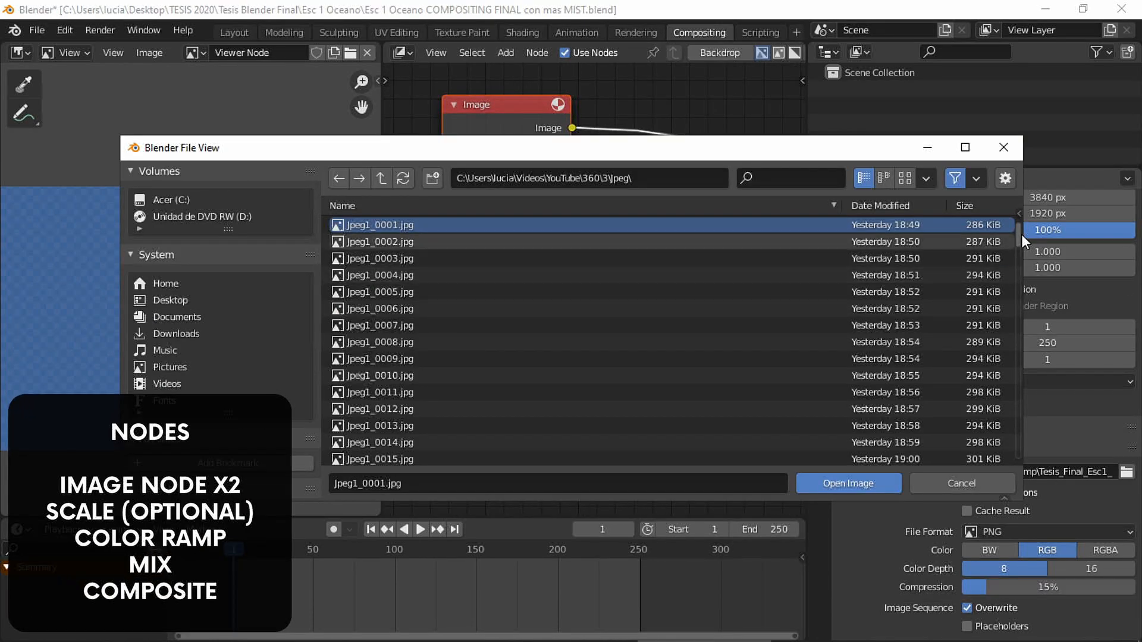
left_click_drag(1020, 237, 1027, 498)
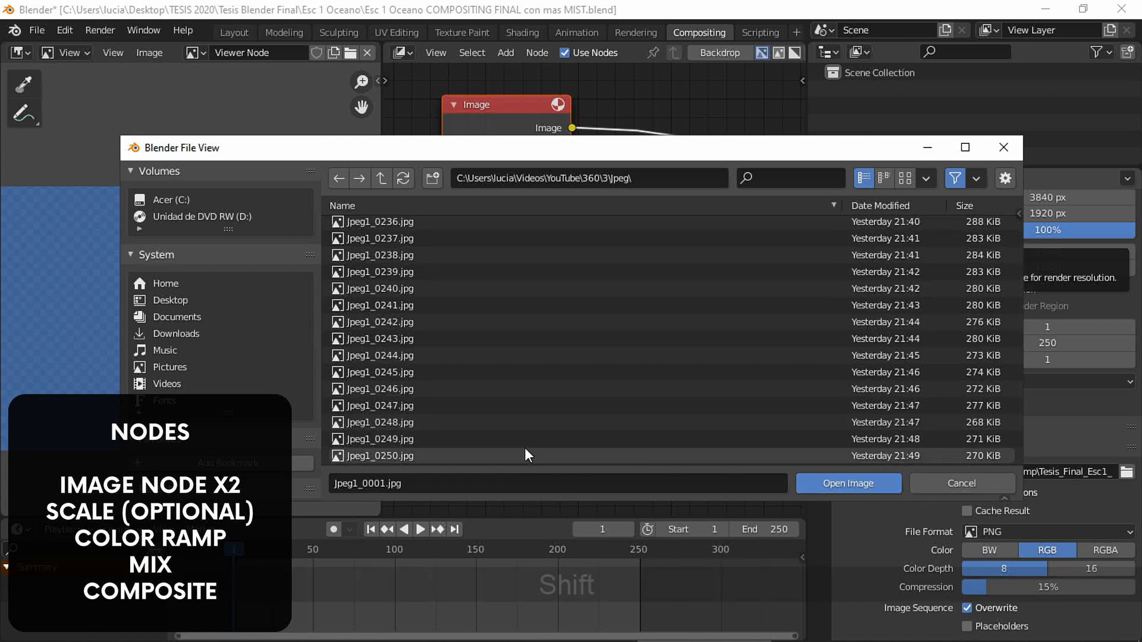
left_click(518, 457, "shift")
left_click(858, 484)
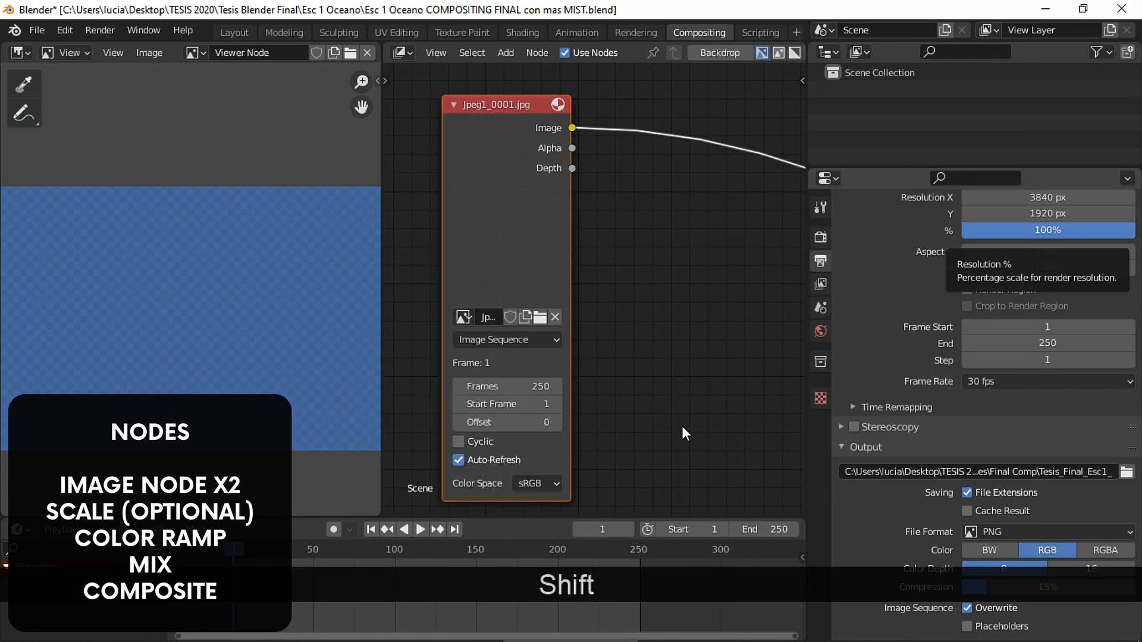
- Load the image sequence EXR2_0001.exr to EXR2_0250.exr from the EXR 2 folder into the second, empty Image node
middle_click_drag(690, 404, 689, 344)
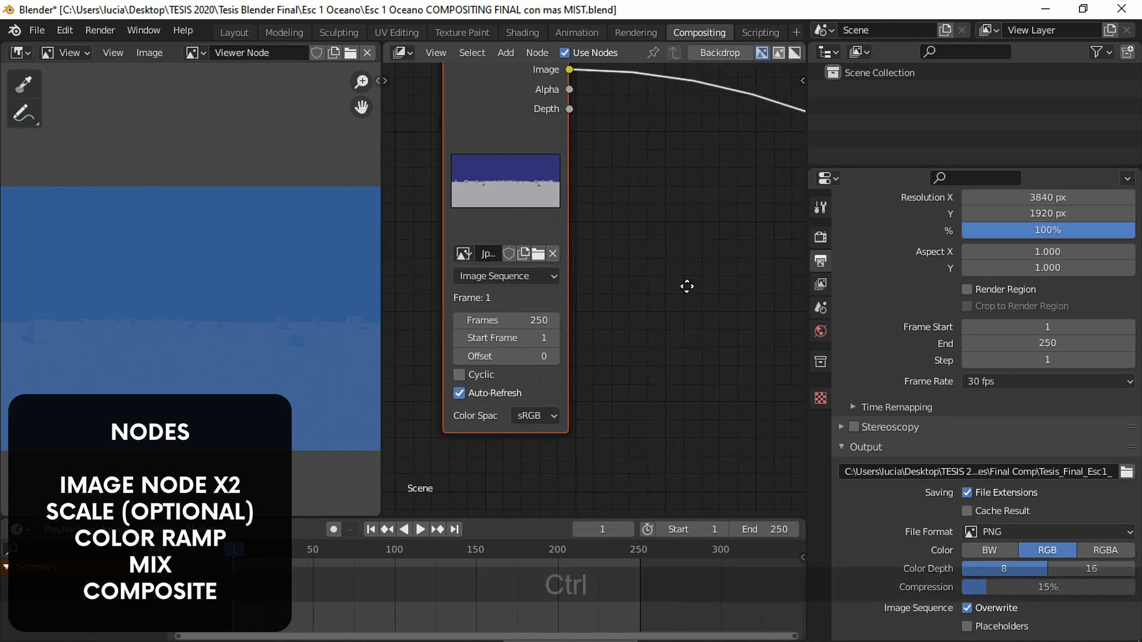
middle_click_drag(686, 286, 643, 208, "ctrl")
middle_click_drag(651, 333, 614, 313)
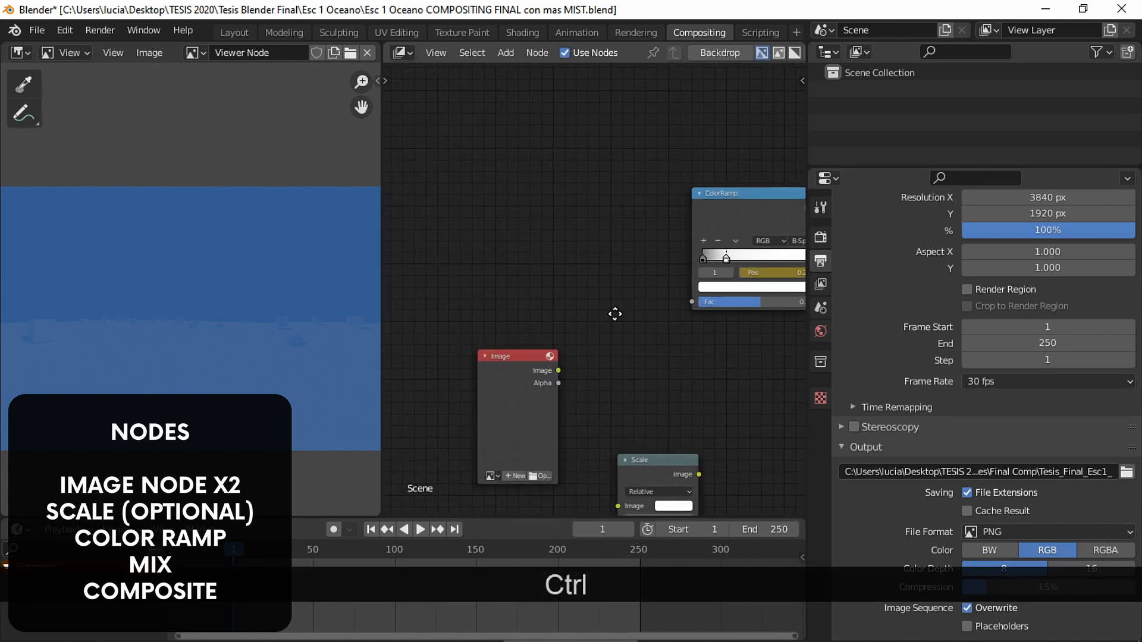
middle_click_drag(606, 374, 608, 329)
left_click(547, 432)
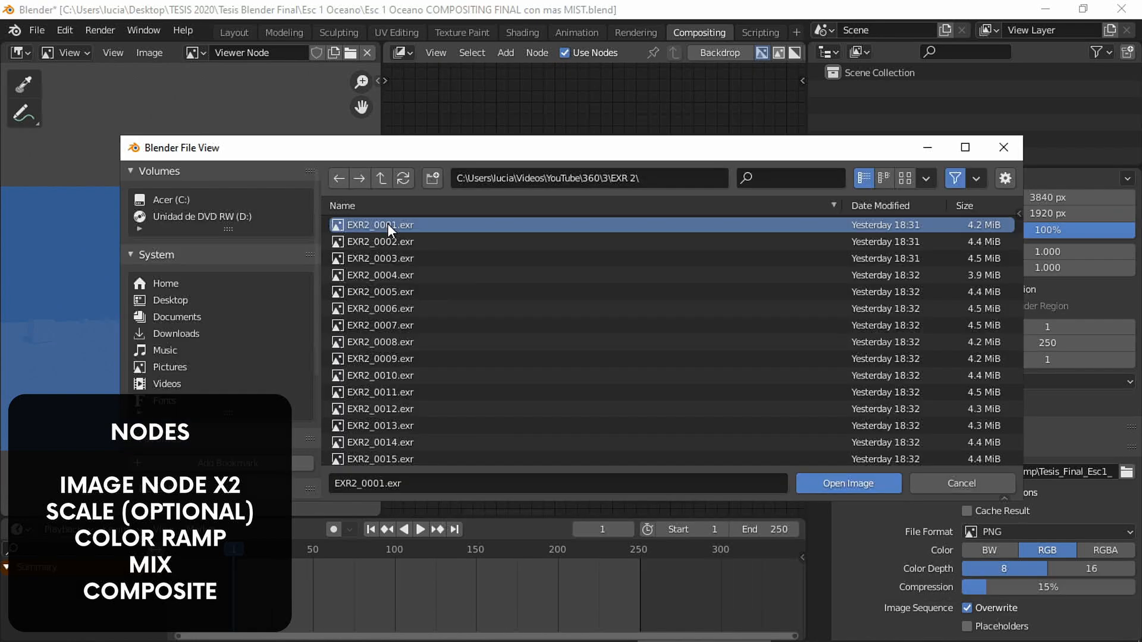
left_click_drag(1017, 229, 1023, 500)
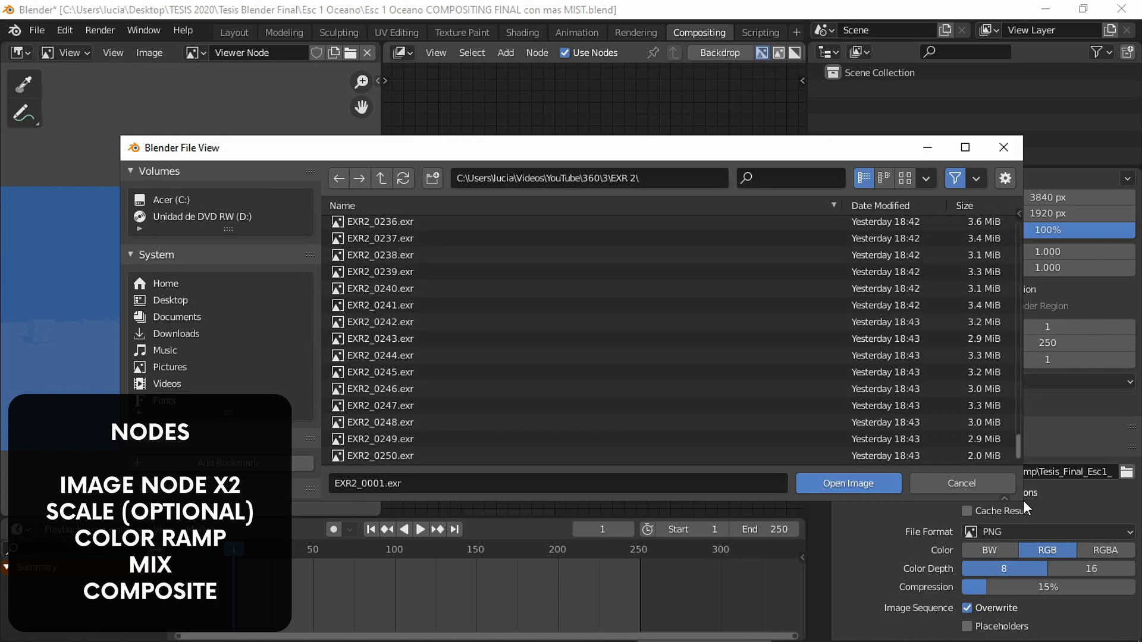
left_click(542, 459, "shift")
left_click(818, 482)
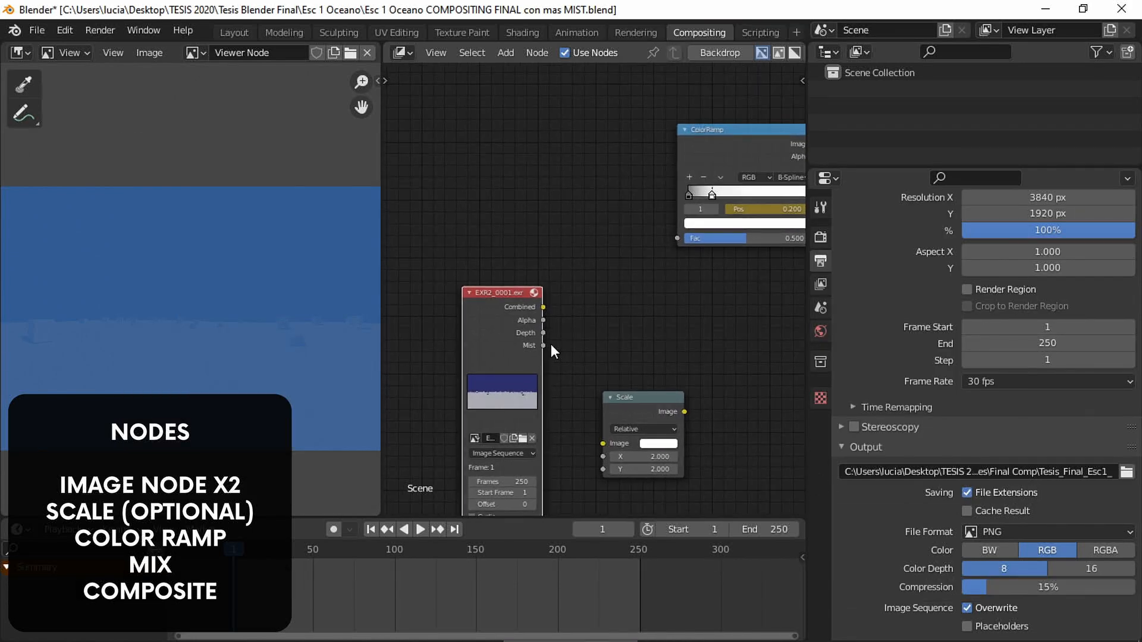
- Connect the EXR sequence's Mist output to the ColorRamp's Fac input and widen the image preview area to show the whole frame
left_click_drag(544, 345, 679, 243)
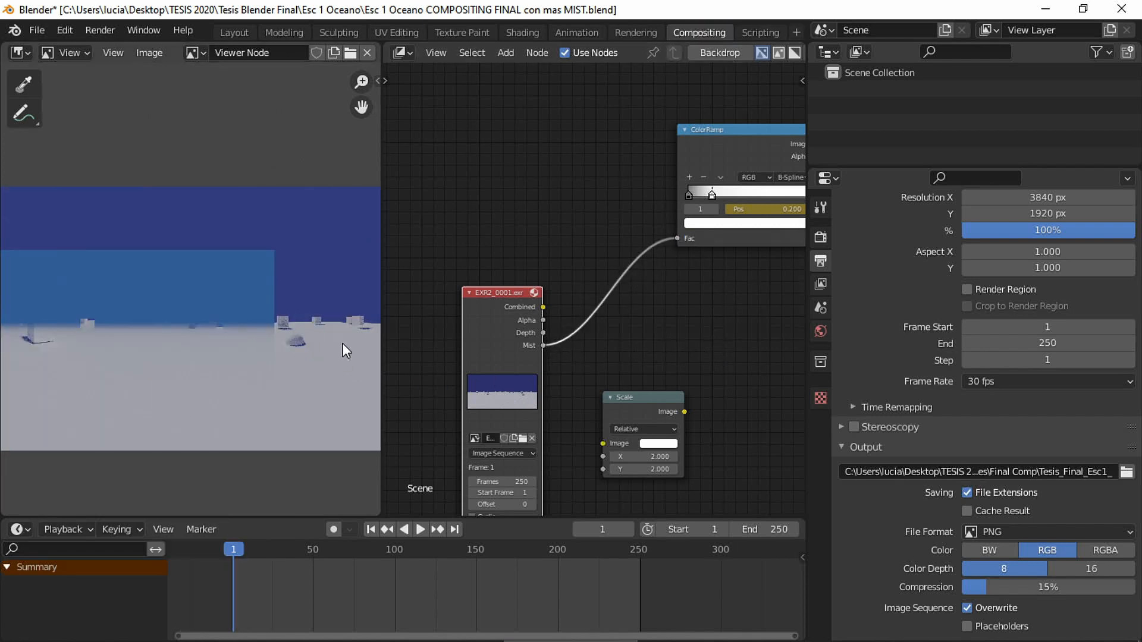
left_click_drag(382, 314, 474, 315)
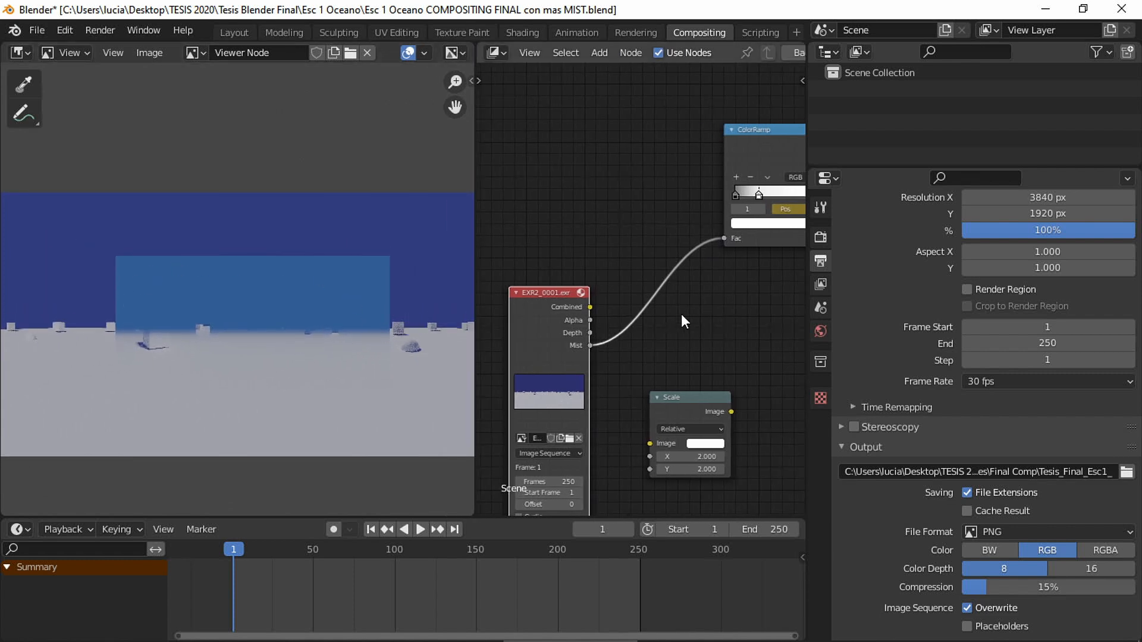
middle_click_drag(680, 313, 667, 302)
middle_click_drag(268, 298, 248, 332, "ctrl")
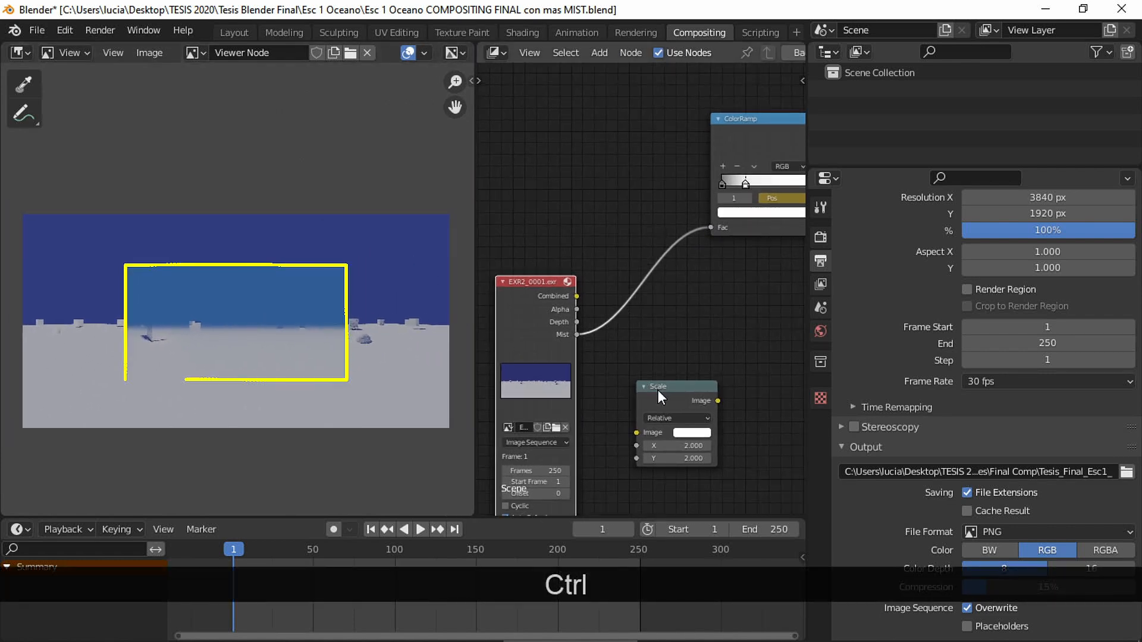
- Insert the Scale node into the link between the EXR Mist output and the ColorRamp
left_click_drag(650, 403, 637, 279)
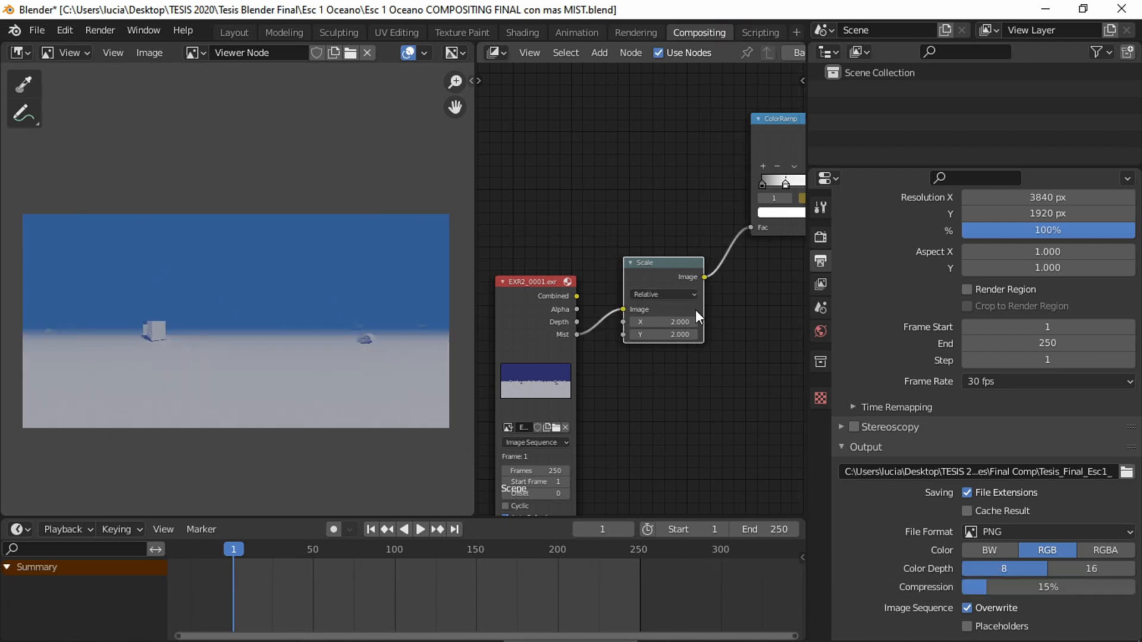
middle_click_drag(738, 307, 652, 412)
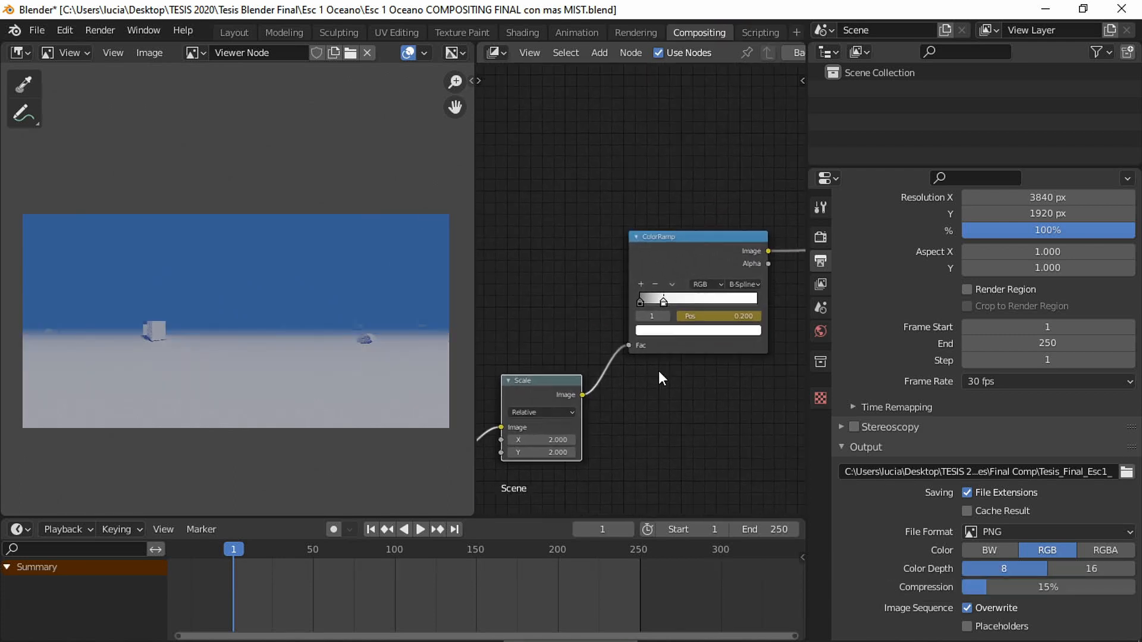
middle_click_drag(642, 301, 756, 197)
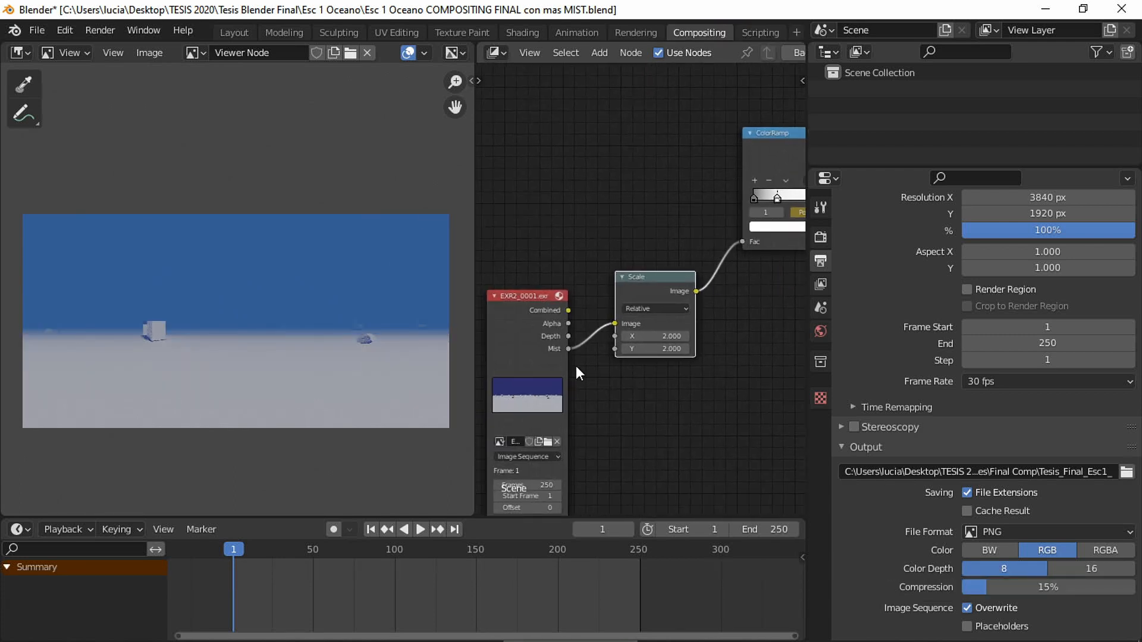
- Try moving the ColorRamp's white stop to position 0.036 and keyframing it at frame 1
middle_click_drag(653, 292, 526, 382)
middle_click_drag(529, 377, 669, 225, "ctrl")
middle_click_drag(671, 243, 607, 233)
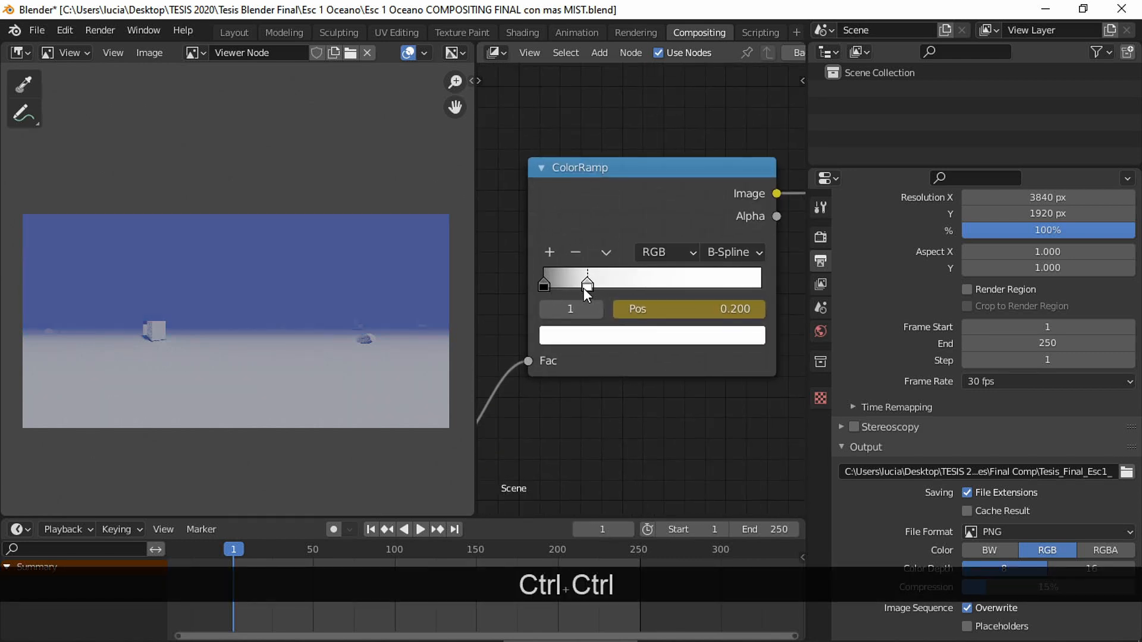
left_click_drag(584, 289, 549, 286)
key("i")
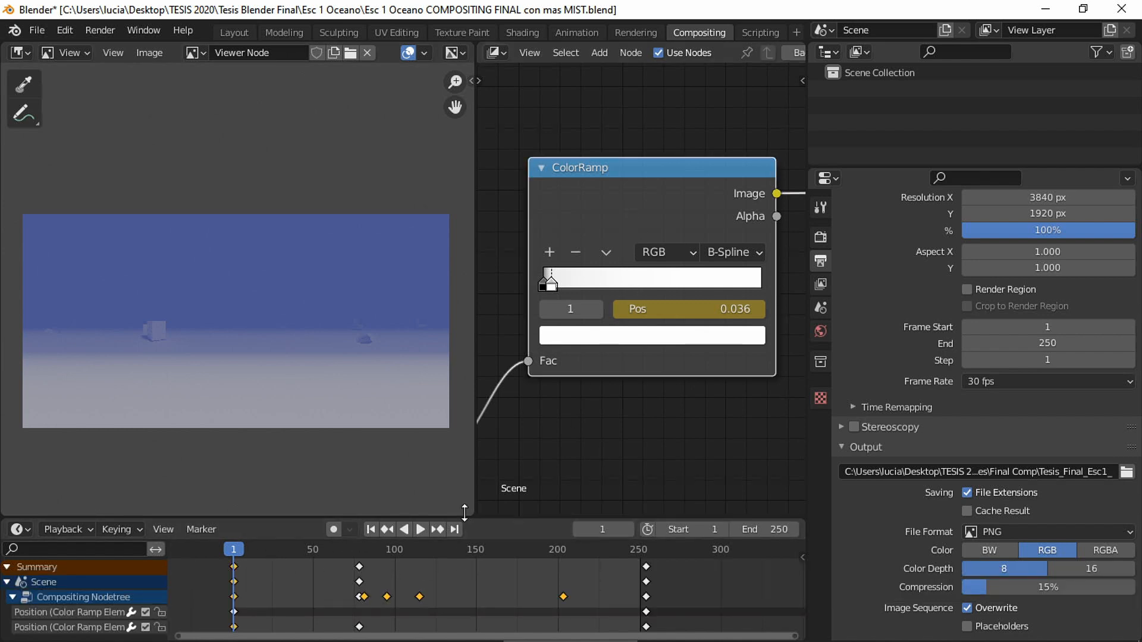
- Try other mist colors on the Mix node's second Image input and return it to blue
middle_click_drag(702, 394, 637, 480, "ctrl")
middle_click_drag(741, 405, 672, 455)
middle_click_drag(745, 363, 615, 471)
middle_click_drag(741, 386, 585, 425)
middle_click_drag(691, 418, 561, 367)
left_click(638, 377)
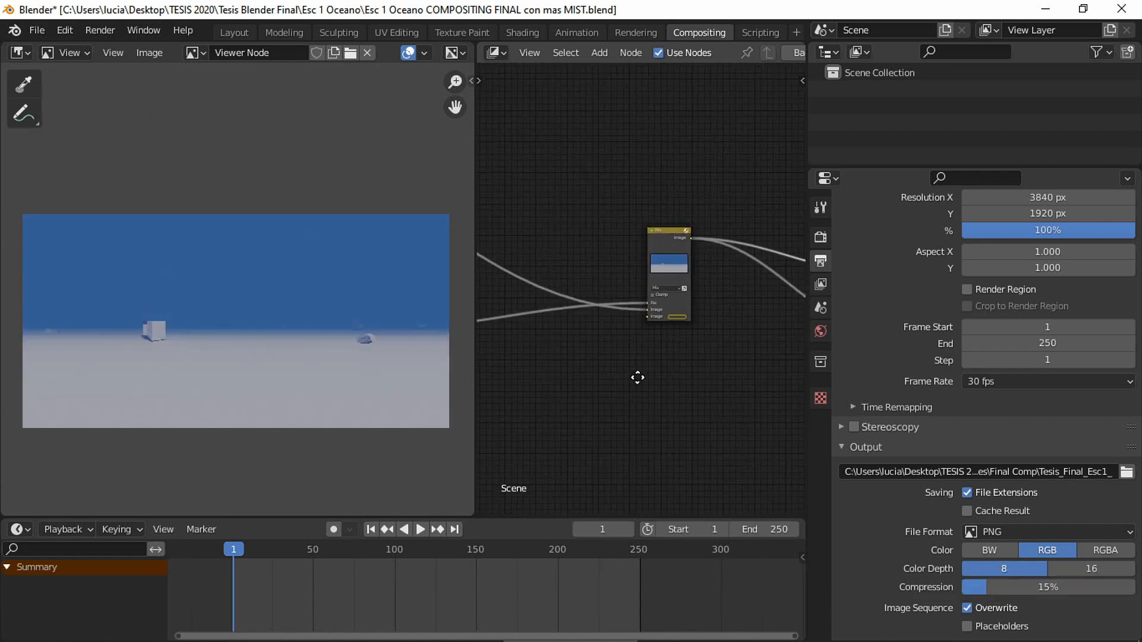
middle_click_drag(637, 377, 564, 386)
middle_click_drag(641, 357, 629, 270, "ctrl")
middle_click_drag(575, 361, 654, 327)
left_click(642, 338)
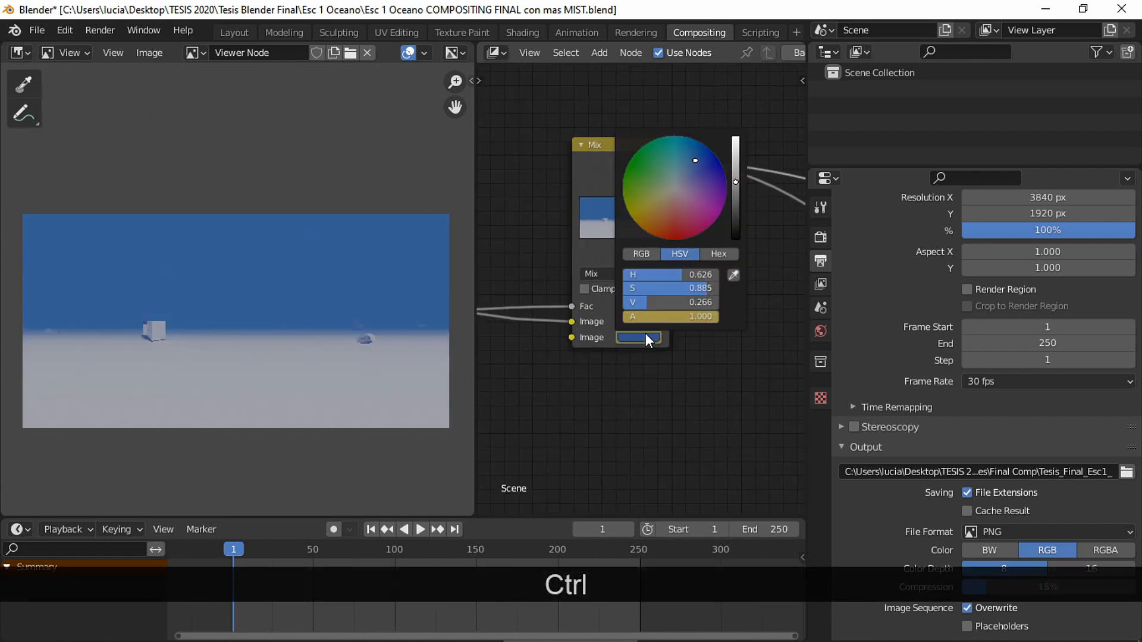
left_click_drag(675, 159, 681, 195)
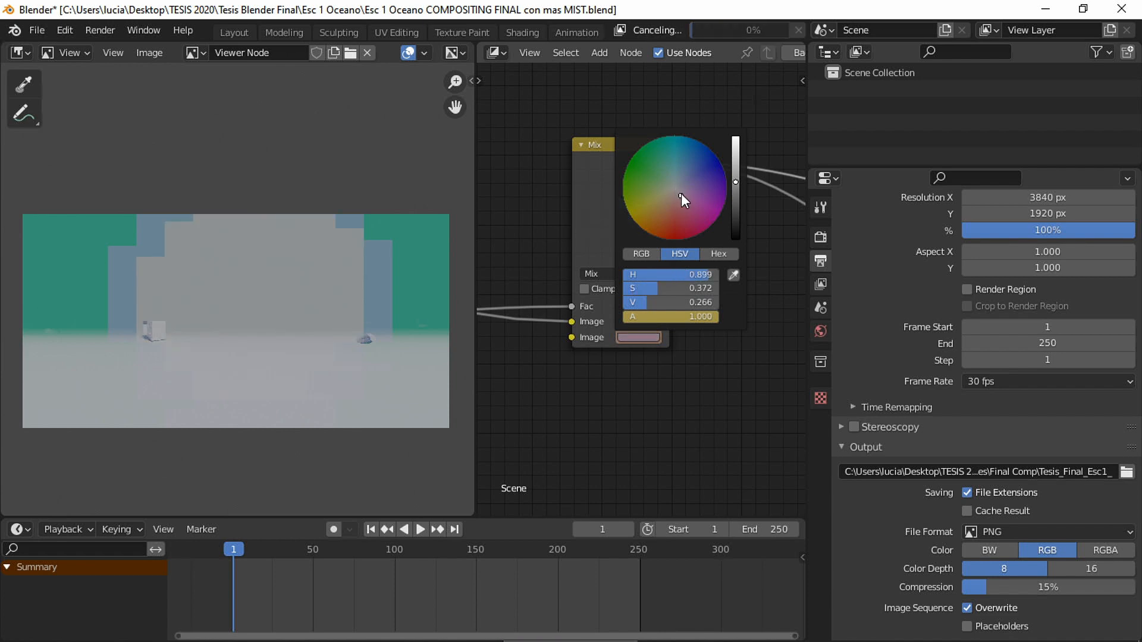
left_click(695, 171)
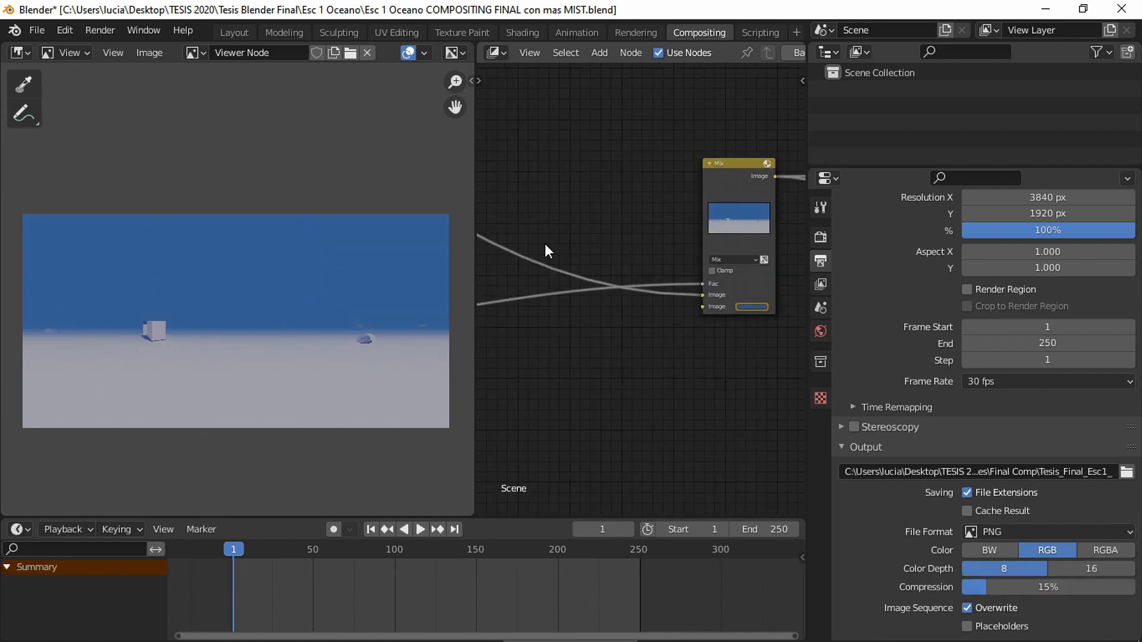
- Examine the Jpeg1_0001.jpg image sequence node that feeds the Mix node
middle_click_drag(545, 243, 584, 252, "ctrl")
middle_click_drag(500, 196, 767, 274)
middle_click_drag(607, 248, 722, 279)
middle_click_drag(610, 270, 628, 194, "ctrl")
middle_click_drag(580, 245, 649, 258)
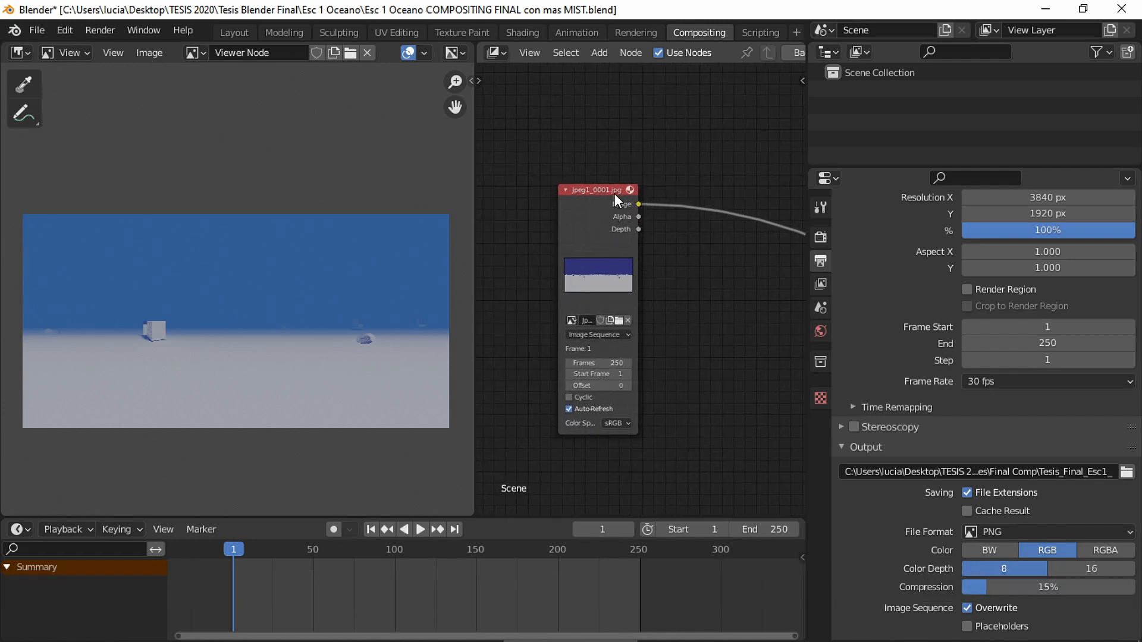
- Move the Composite node to just above the Viewer node at the end of the node chain
middle_click_drag(707, 395, 535, 361)
middle_click_drag(727, 408, 485, 362)
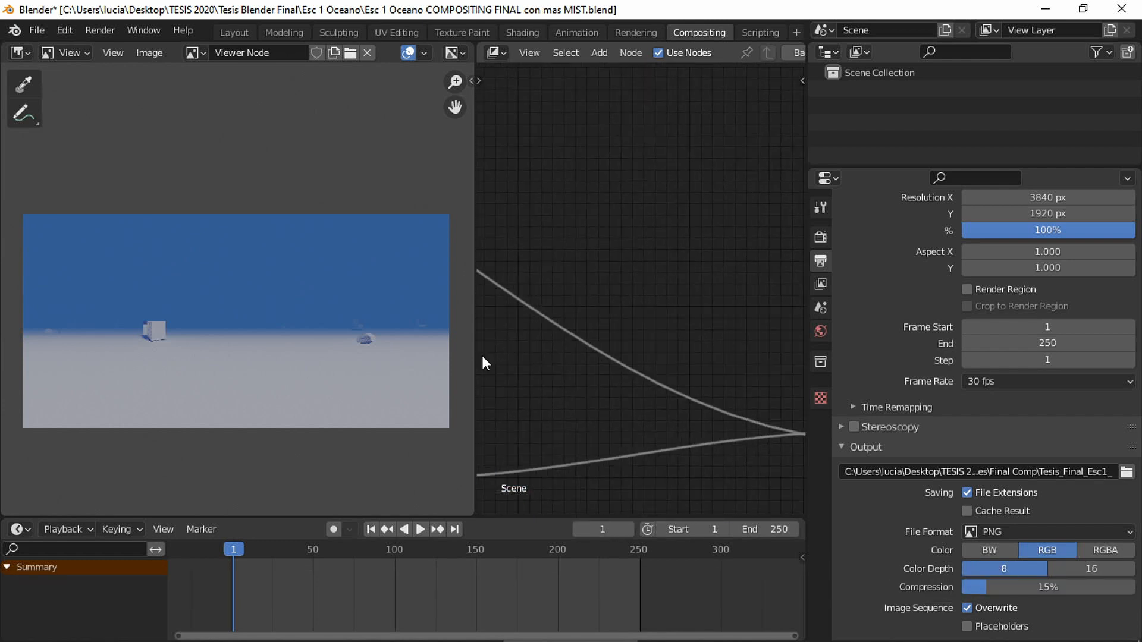
middle_click_drag(663, 338, 533, 308)
middle_click_drag(761, 293, 631, 325)
middle_click_drag(678, 368, 480, 364)
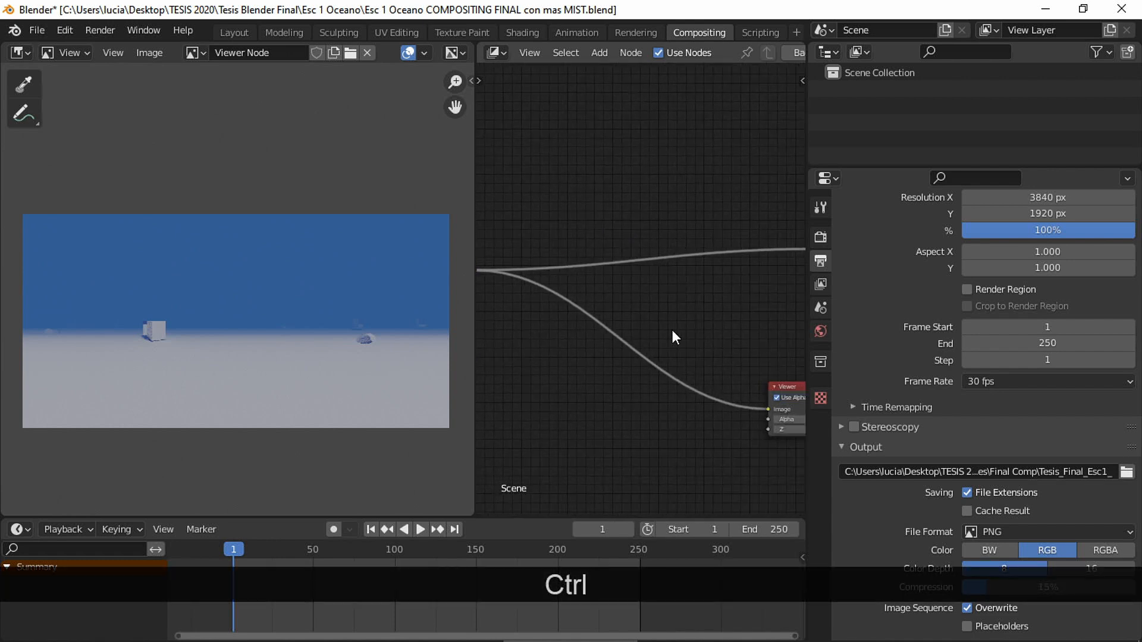
middle_click_drag(717, 345, 534, 359)
left_click_drag(649, 257, 592, 328)
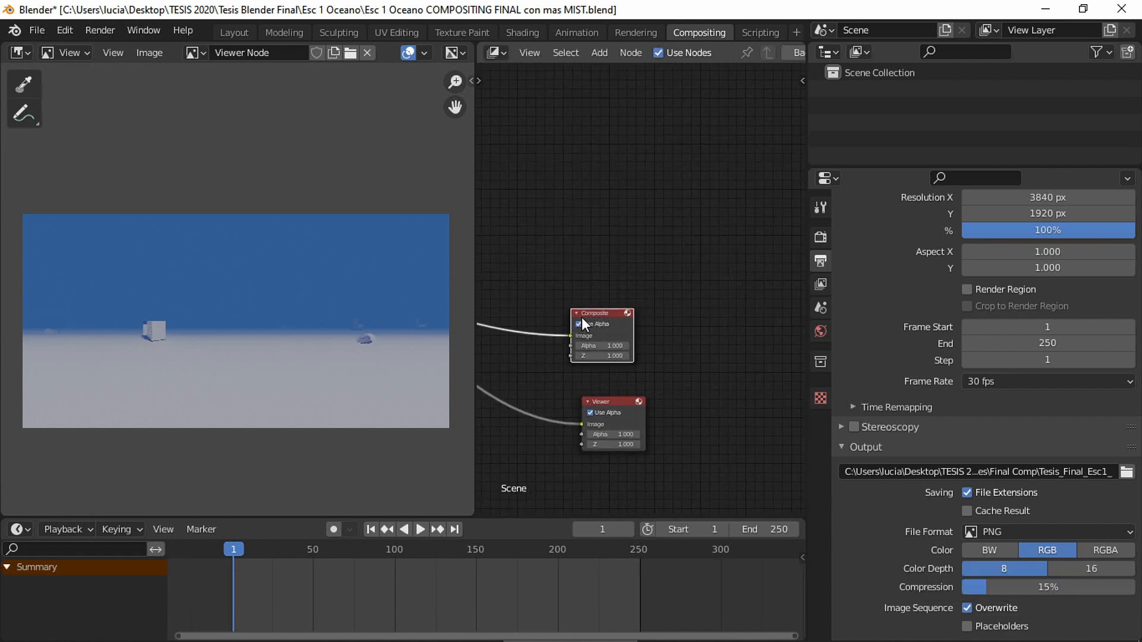
middle_click_drag(617, 308, 688, 301)
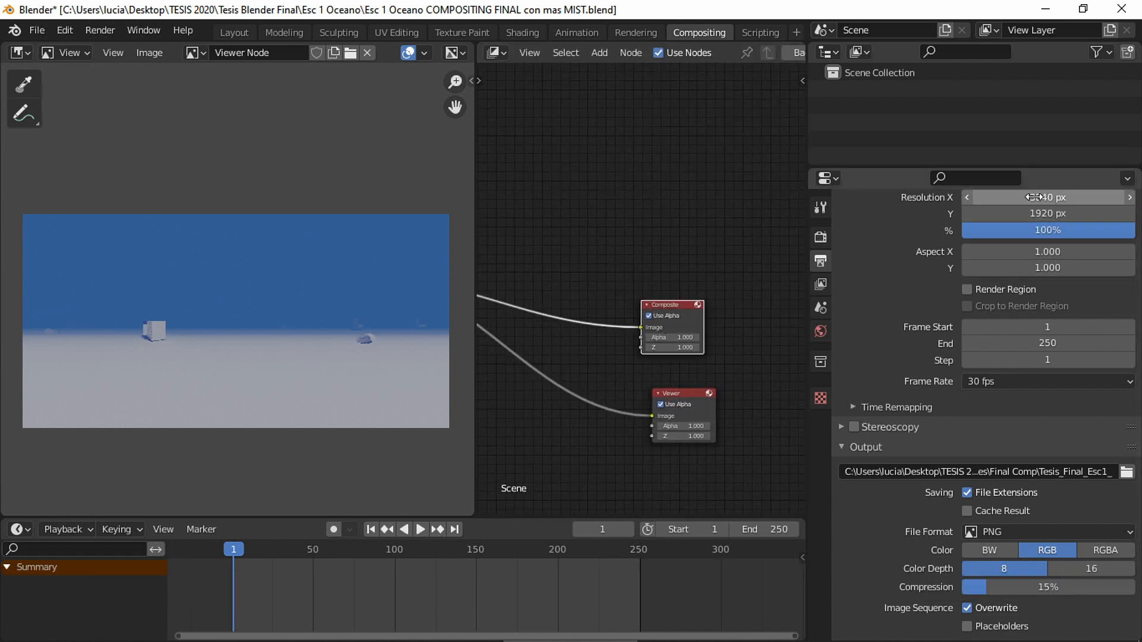